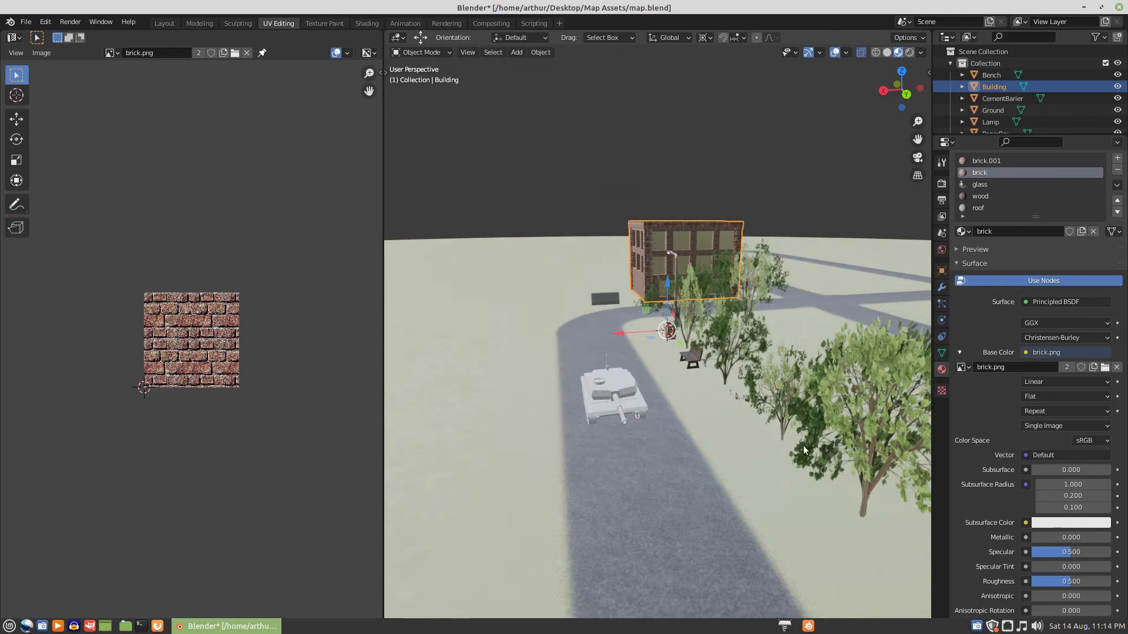
Examine the map scene's building, road, tank, trees, bench and street lamp from a distance and up close.
{"action": "middle_click_drag", "start_coordinate": [669, 442], "coordinate": [728, 408]}
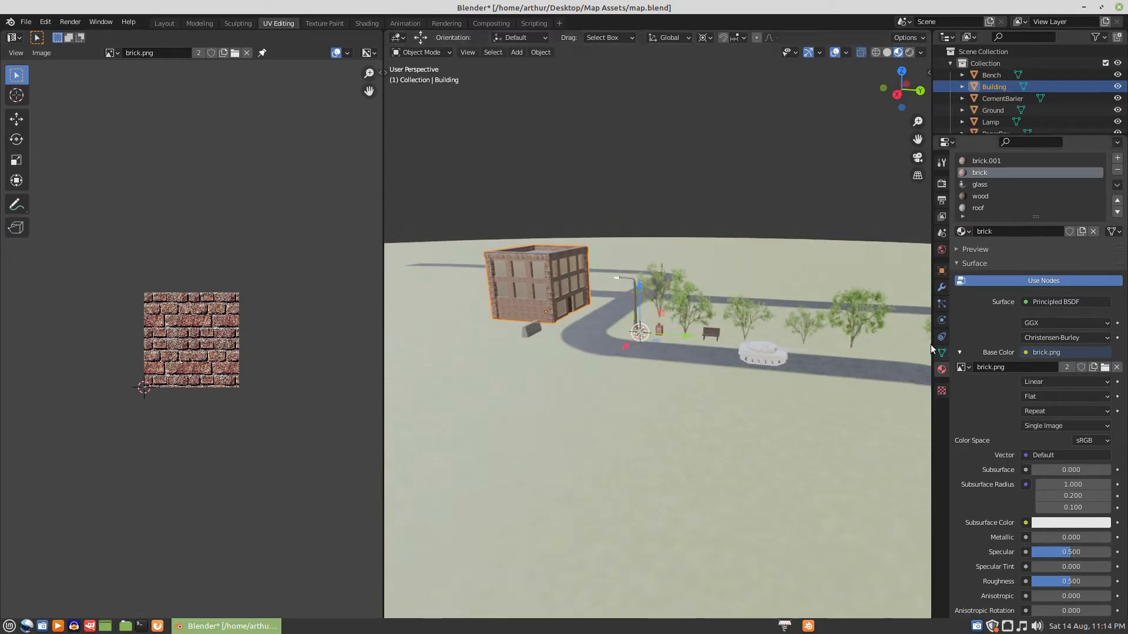
{"action": "scroll", "coordinate": [661, 380], "scroll_direction": "up", "scroll_amount": 3}
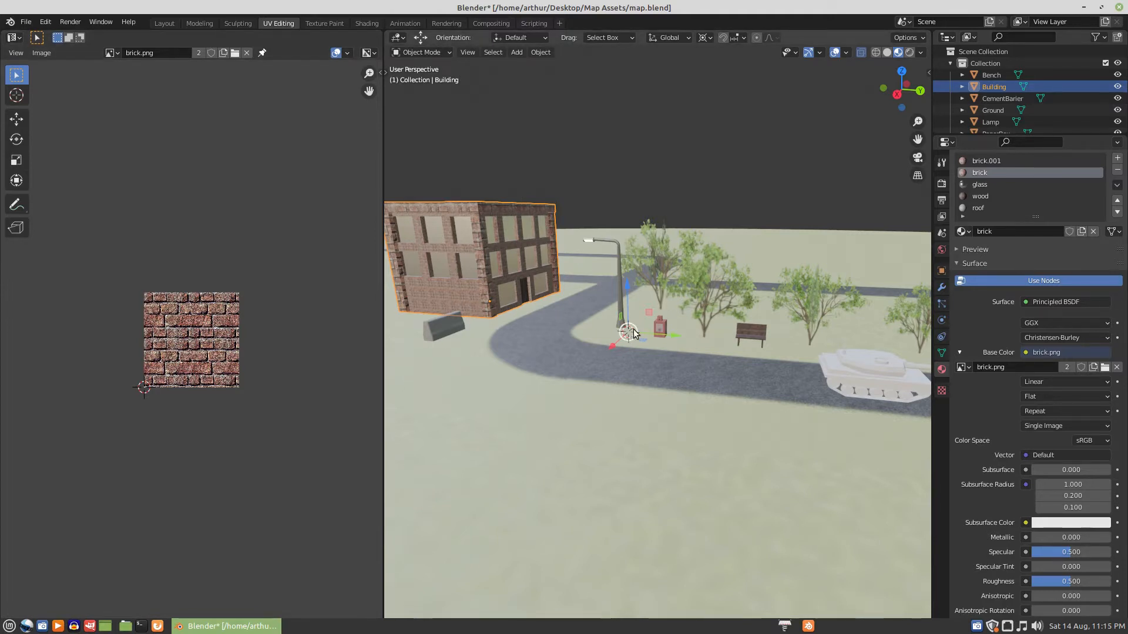
{"action": "scroll", "coordinate": [715, 387], "scroll_direction": "down", "scroll_amount": 3}
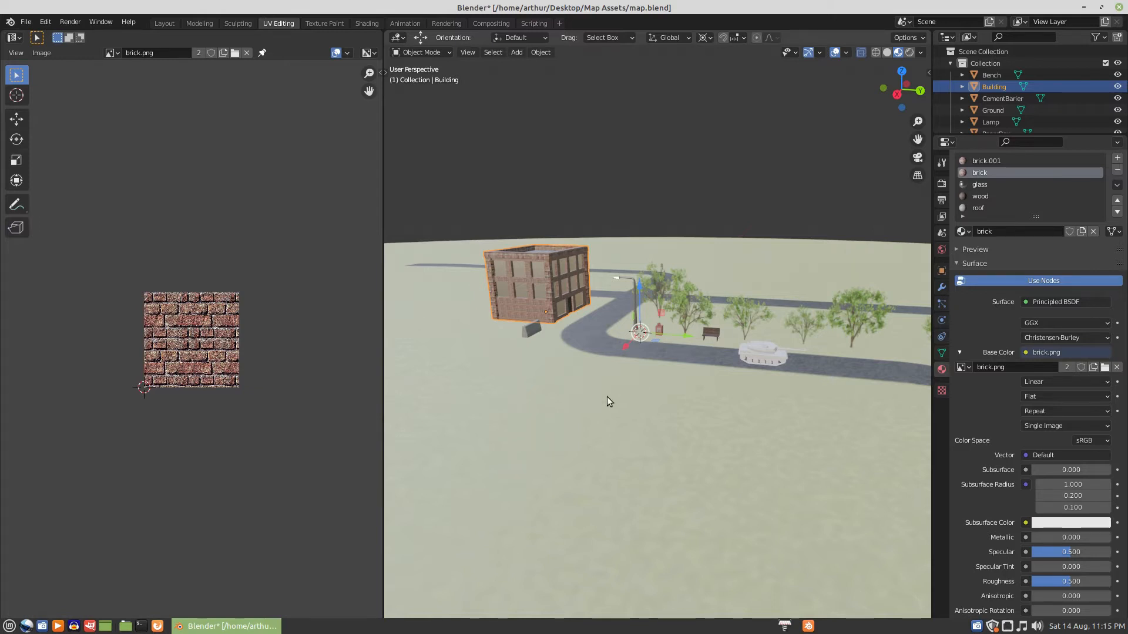
{"action": "scroll", "coordinate": [555, 378], "scroll_direction": "up", "scroll_amount": 5}
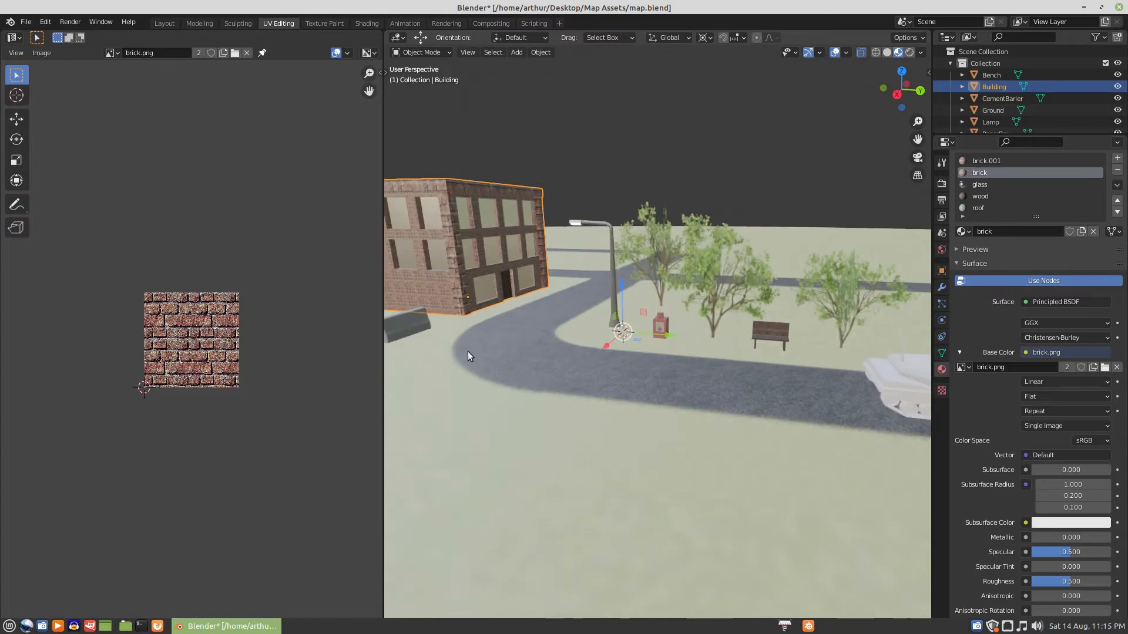
{"action": "scroll", "coordinate": [538, 330], "scroll_direction": "down", "scroll_amount": 4}
{"action": "middle_click_drag", "start_coordinate": [538, 330], "coordinate": [533, 390]}
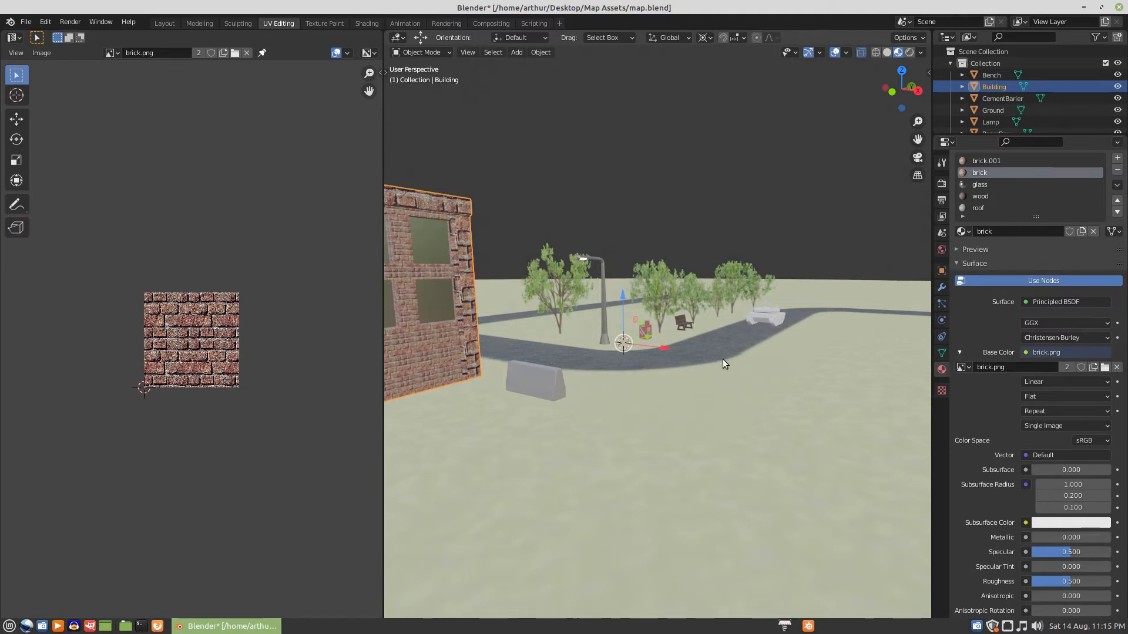
{"action": "middle_click_drag", "start_coordinate": [707, 364], "coordinate": [609, 368]}
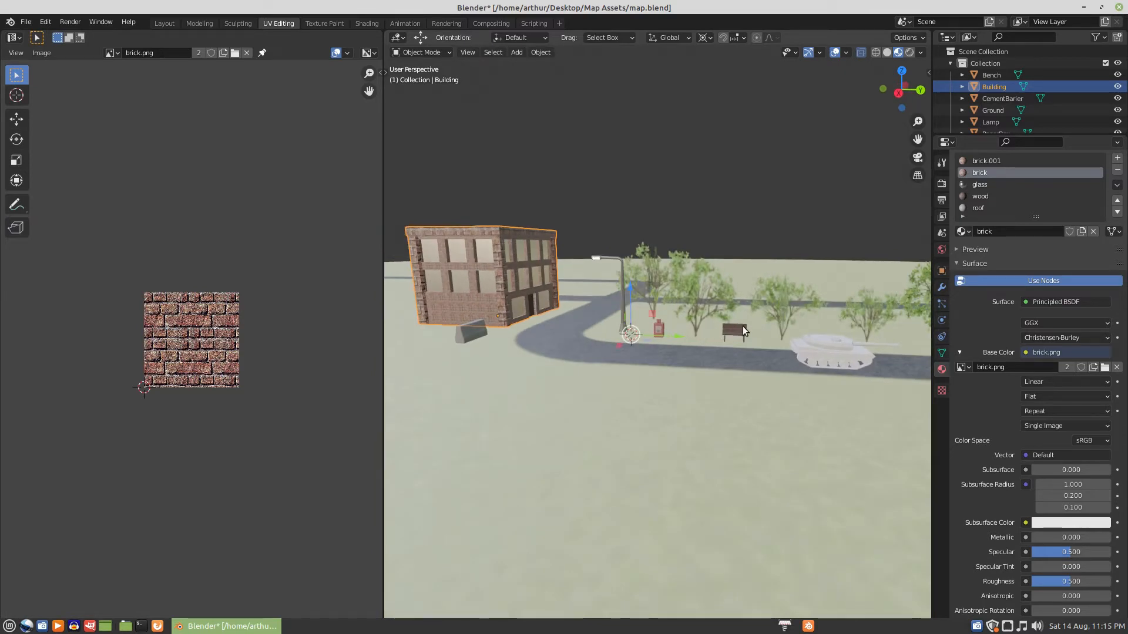
{"action": "scroll", "coordinate": [722, 344], "scroll_direction": "up", "scroll_amount": 3}
{"action": "middle_click_drag", "start_coordinate": [833, 346], "coordinate": [730, 341]}
{"action": "scroll", "coordinate": [729, 356], "scroll_direction": "up", "scroll_amount": 3}
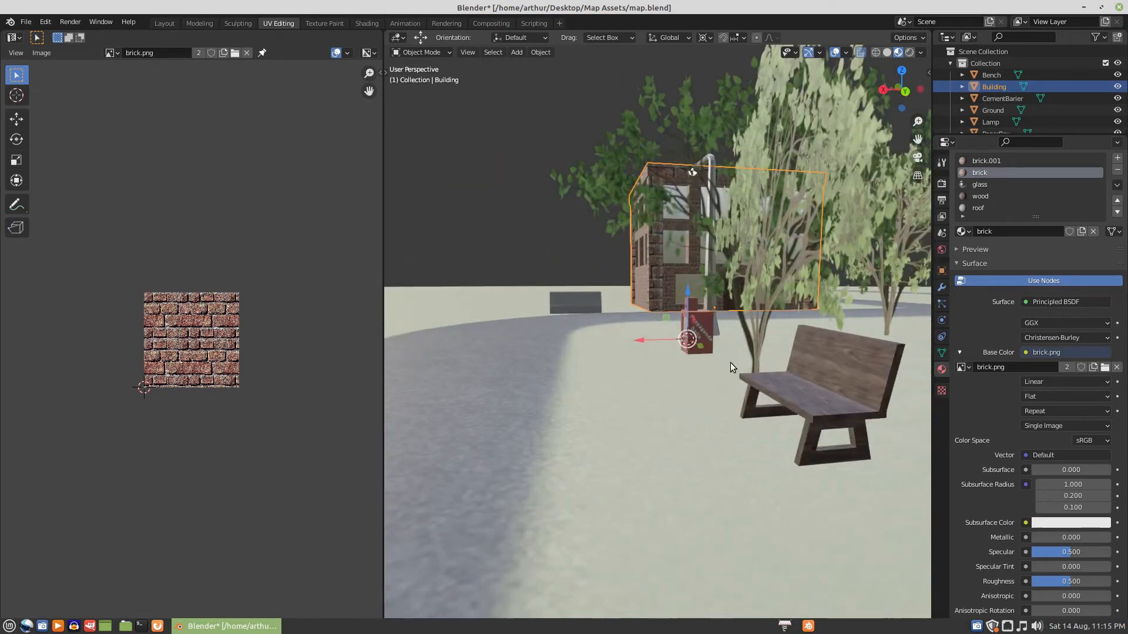
{"action": "scroll", "coordinate": [674, 376], "scroll_direction": "down", "scroll_amount": 3}
{"action": "middle_click_drag", "start_coordinate": [681, 390], "coordinate": [735, 404]}
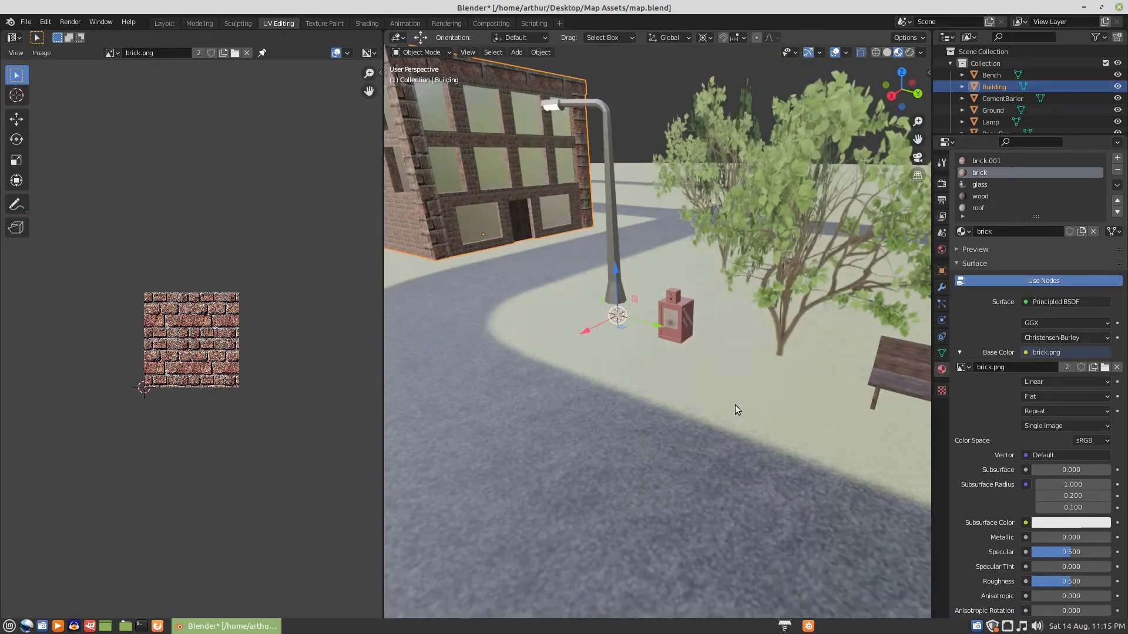
{"action": "middle_click_drag", "start_coordinate": [604, 274], "coordinate": [505, 284]}
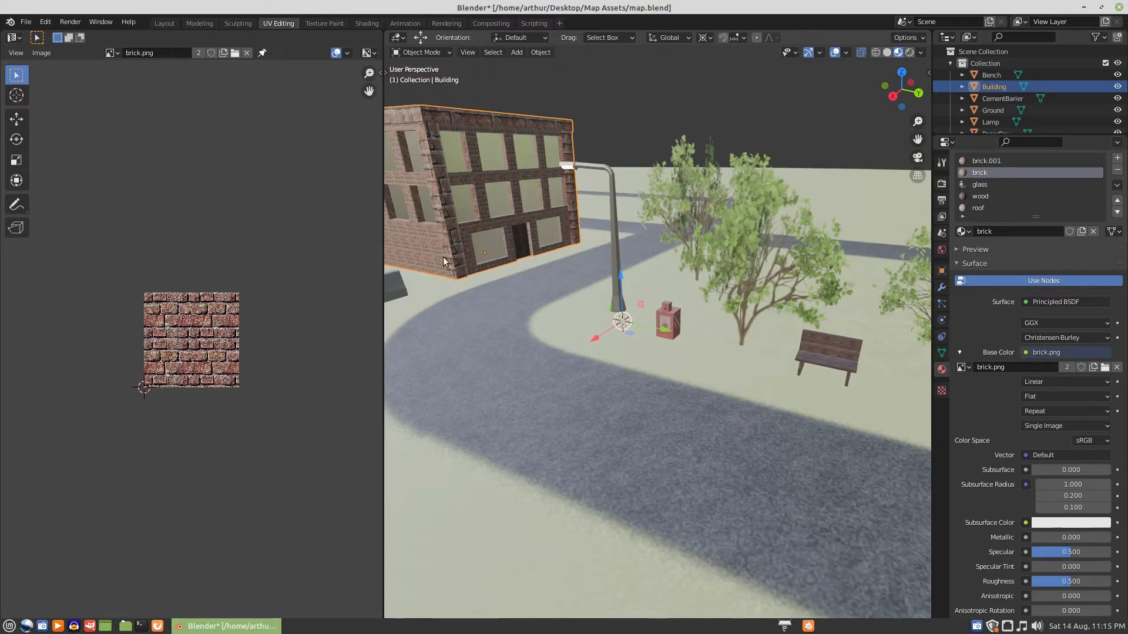
Examine the brick building's walls and the cement barrier, bench and tank along the road from several angles.
{"action": "middle_click_drag", "start_coordinate": [449, 262], "coordinate": [468, 263]}
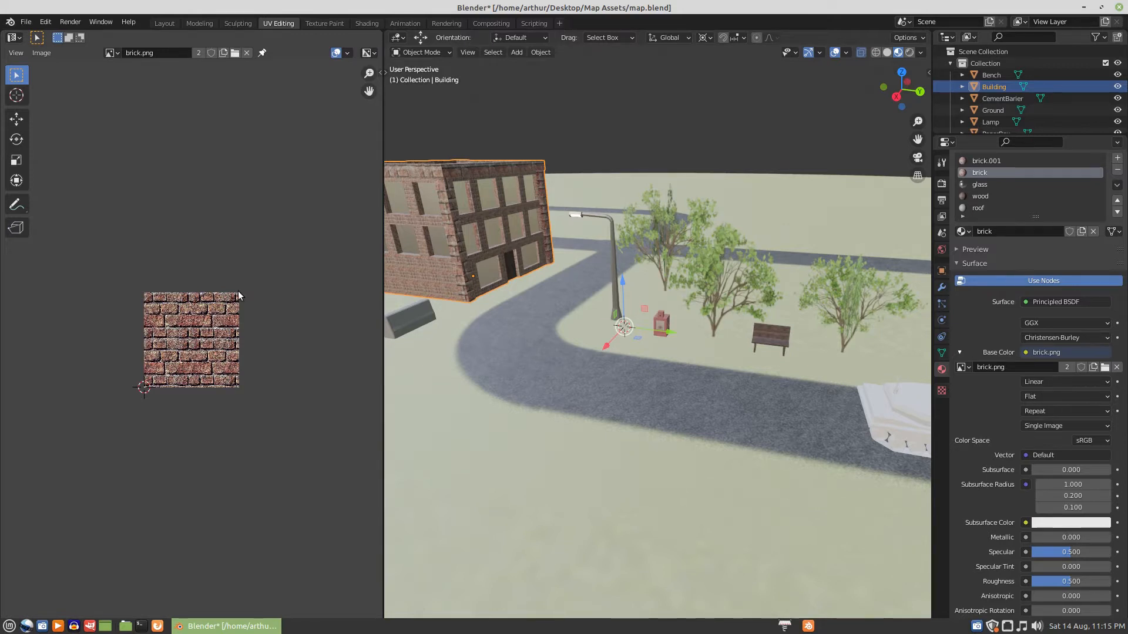
{"action": "middle_click_drag", "start_coordinate": [455, 283], "coordinate": [509, 270]}
{"action": "scroll", "coordinate": [509, 271], "scroll_direction": "down", "scroll_amount": 3}
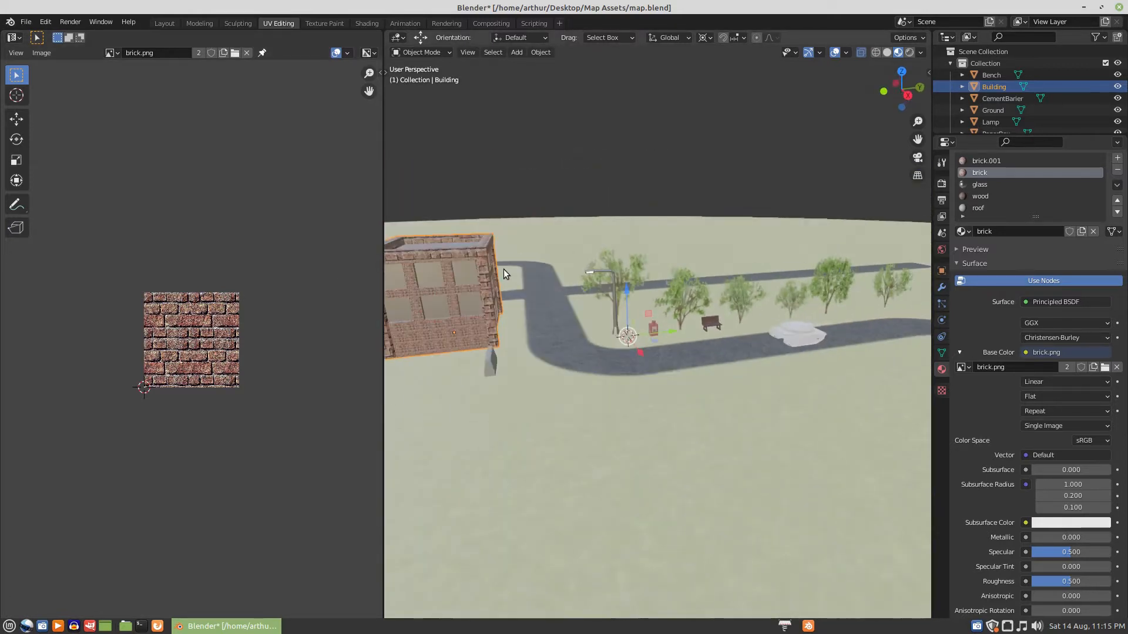
{"action": "middle_click_drag", "start_coordinate": [456, 316], "coordinate": [389, 297]}
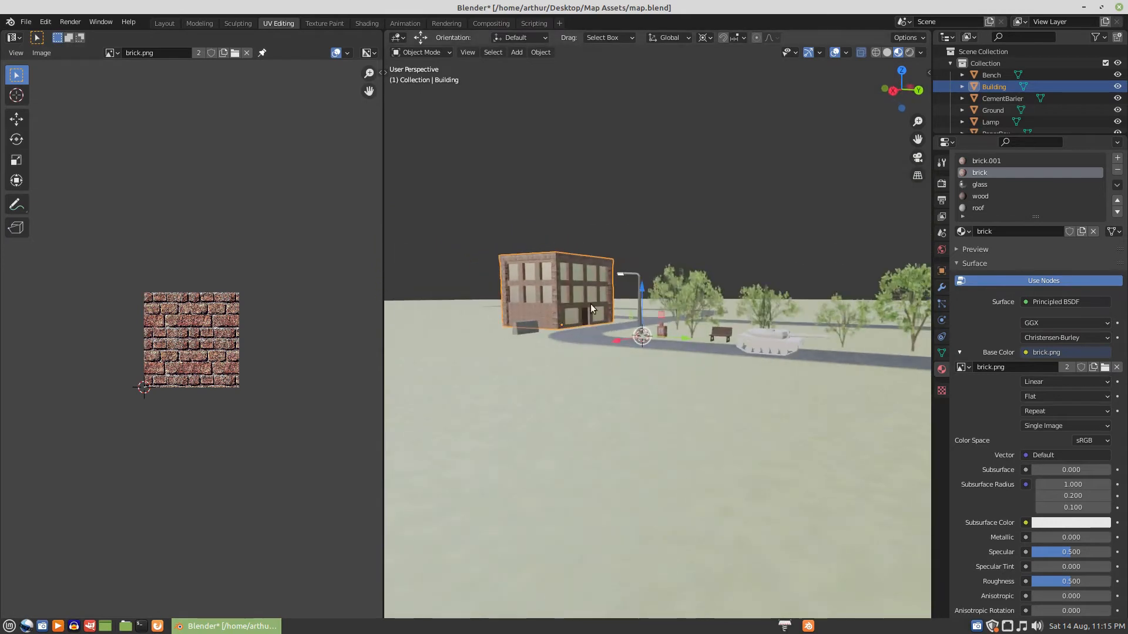
{"action": "middle_click_drag", "start_coordinate": [591, 304], "coordinate": [570, 311]}
{"action": "scroll", "coordinate": [594, 312], "scroll_direction": "up", "scroll_amount": 3}
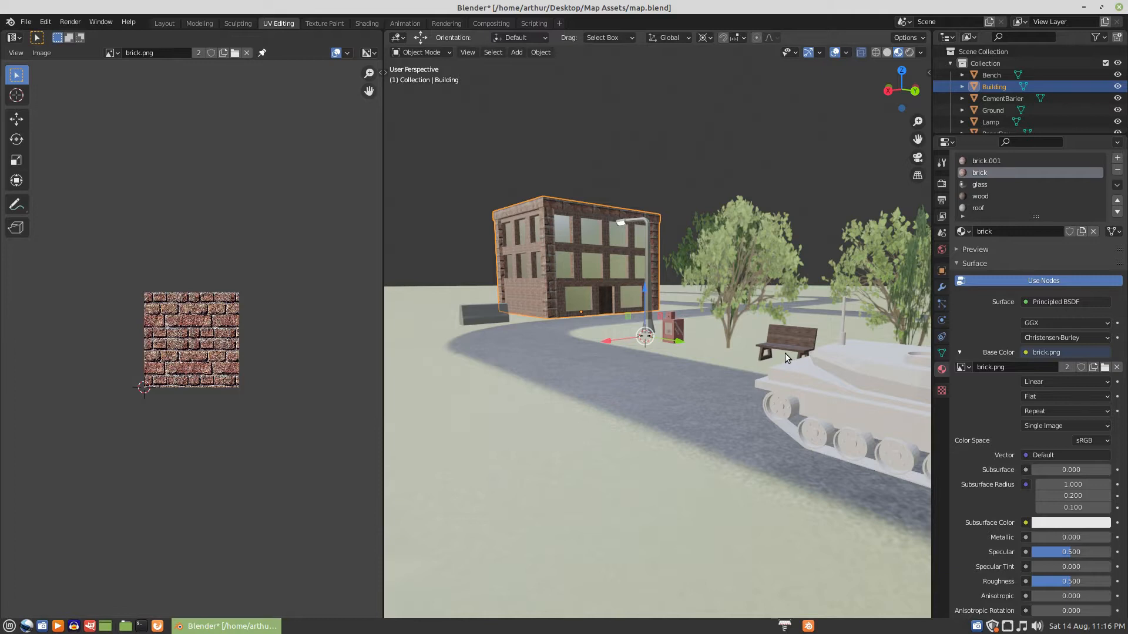
{"action": "scroll", "coordinate": [785, 354], "scroll_direction": "down", "scroll_amount": 2}
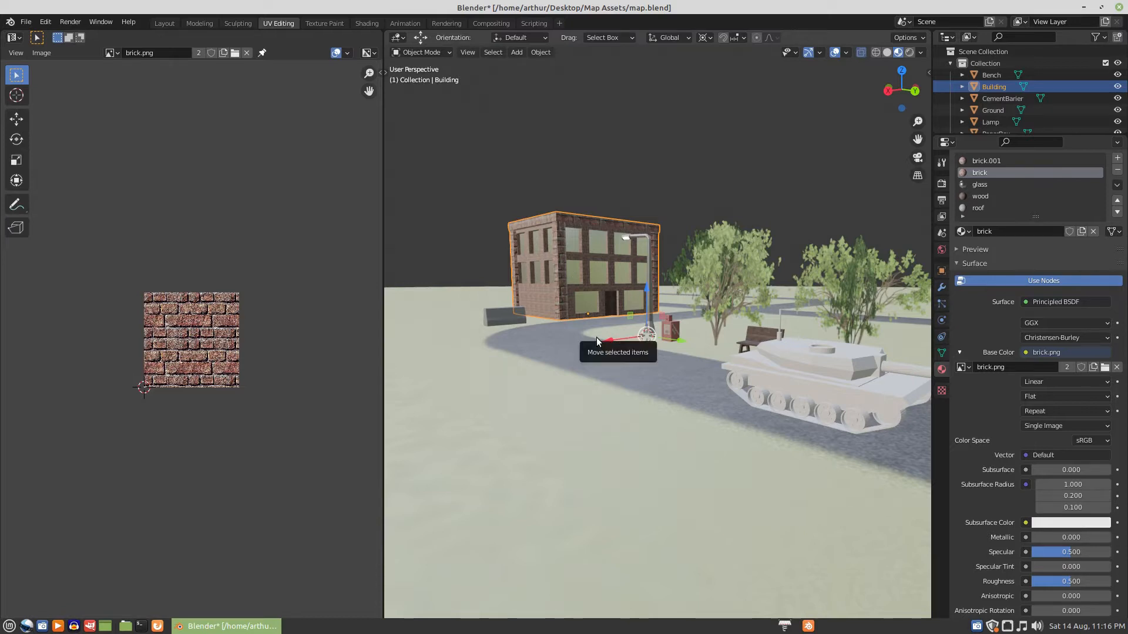
{"action": "scroll", "coordinate": [594, 336], "scroll_direction": "down", "scroll_amount": 2}
{"action": "middle_click_drag", "start_coordinate": [593, 337], "coordinate": [704, 359]}
{"action": "scroll", "coordinate": [704, 358], "scroll_direction": "down", "scroll_amount": 2}
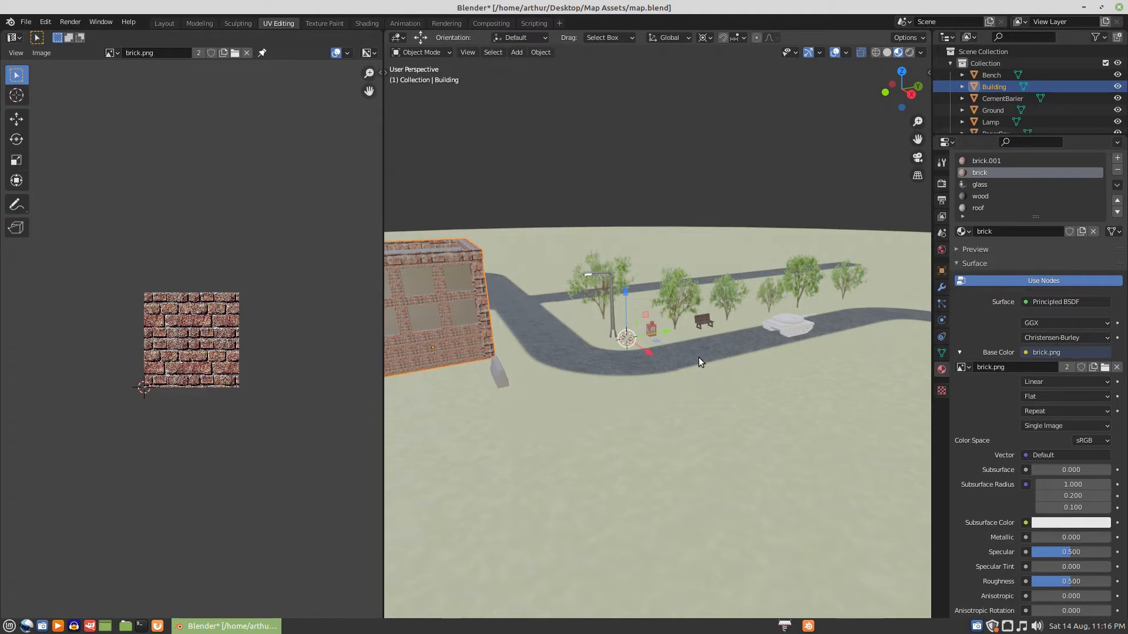
{"action": "middle_click_drag", "start_coordinate": [697, 365], "coordinate": [591, 362]}
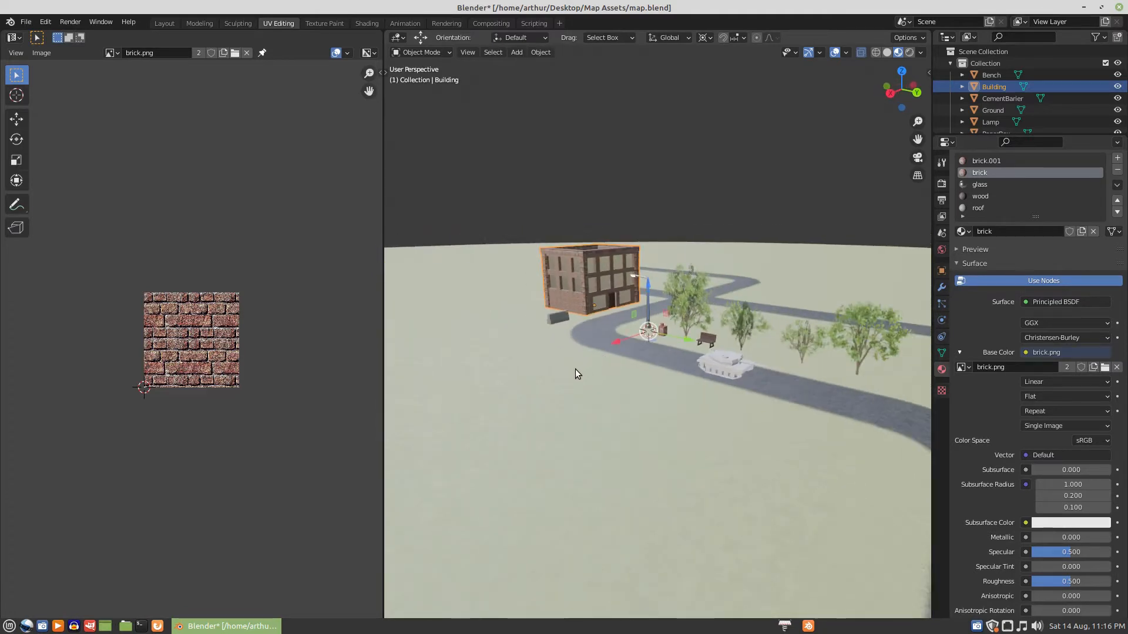
Select the ground and the brick building in turn to inspect their material slots.
{"action": "left_click", "coordinate": [575, 369]}
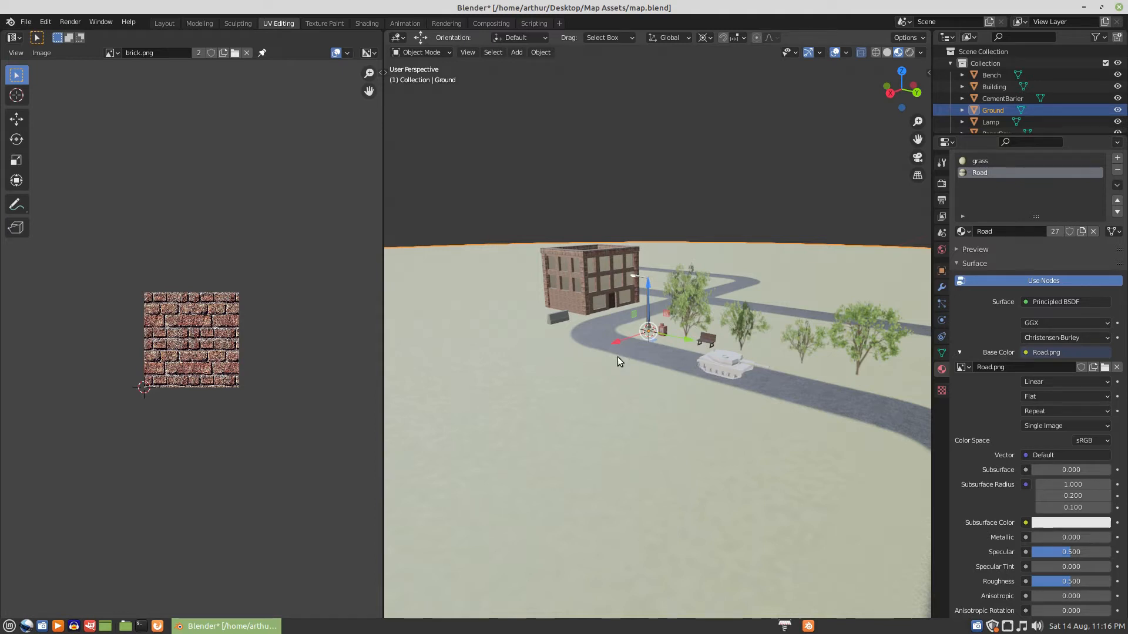
{"action": "scroll", "coordinate": [567, 351], "scroll_direction": "up", "scroll_amount": 2}
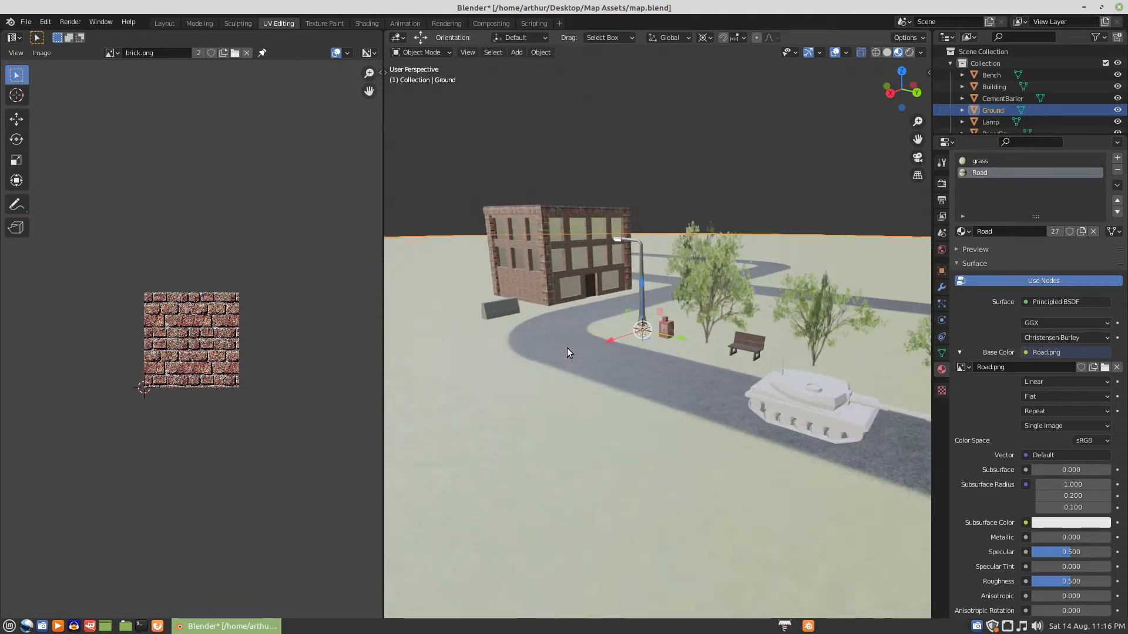
{"action": "left_click", "coordinate": [544, 240]}
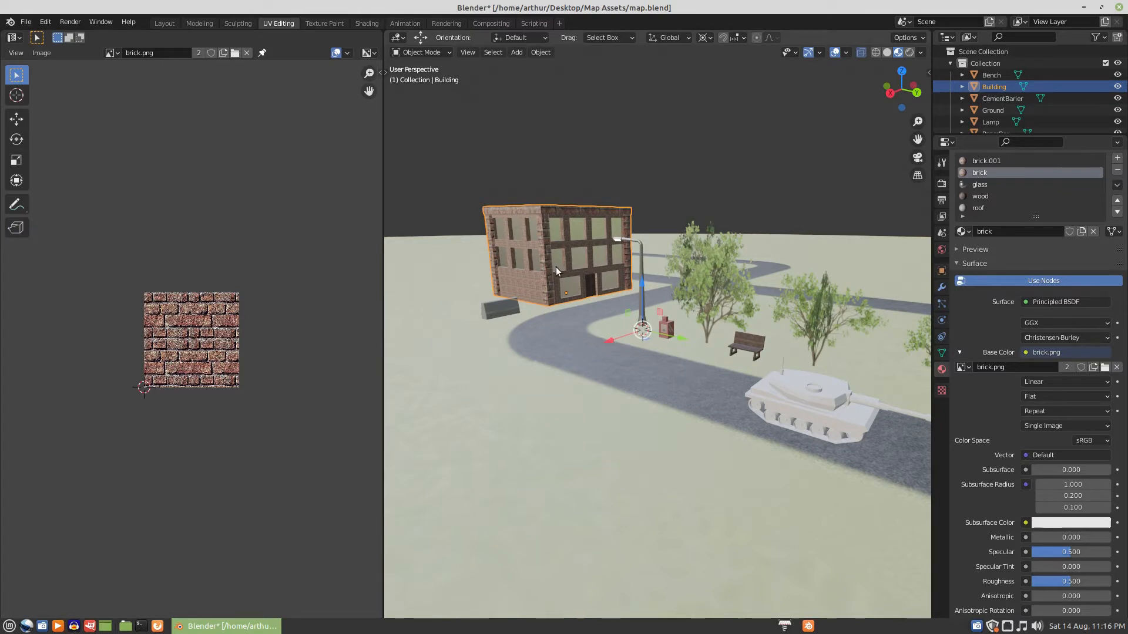
{"action": "scroll", "coordinate": [556, 266], "scroll_direction": "down", "scroll_amount": 2}
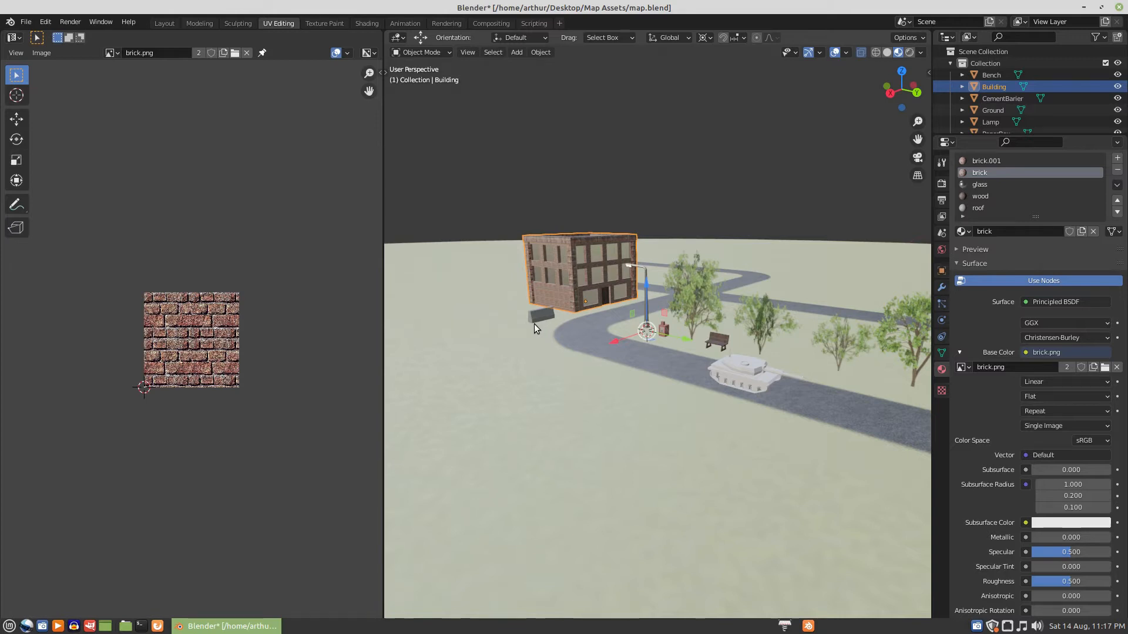
Survey the map from the far side of the building, the back of the tree row and above the road layout.
{"action": "middle_click_drag", "start_coordinate": [534, 323], "coordinate": [688, 319]}
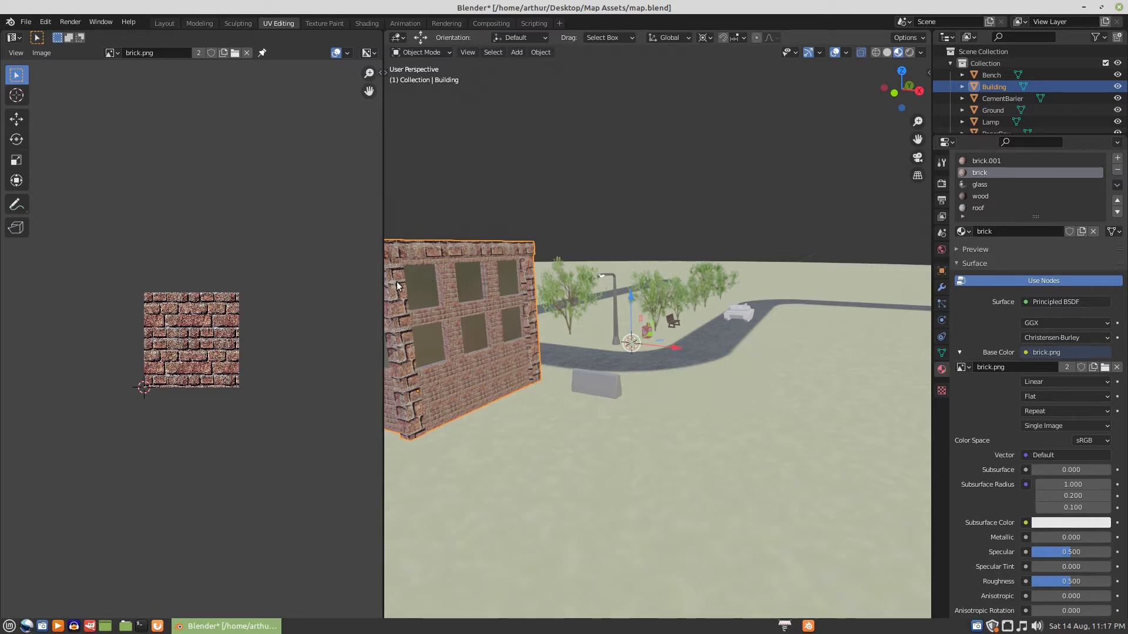
{"action": "scroll", "coordinate": [500, 273], "scroll_direction": "down", "scroll_amount": 6}
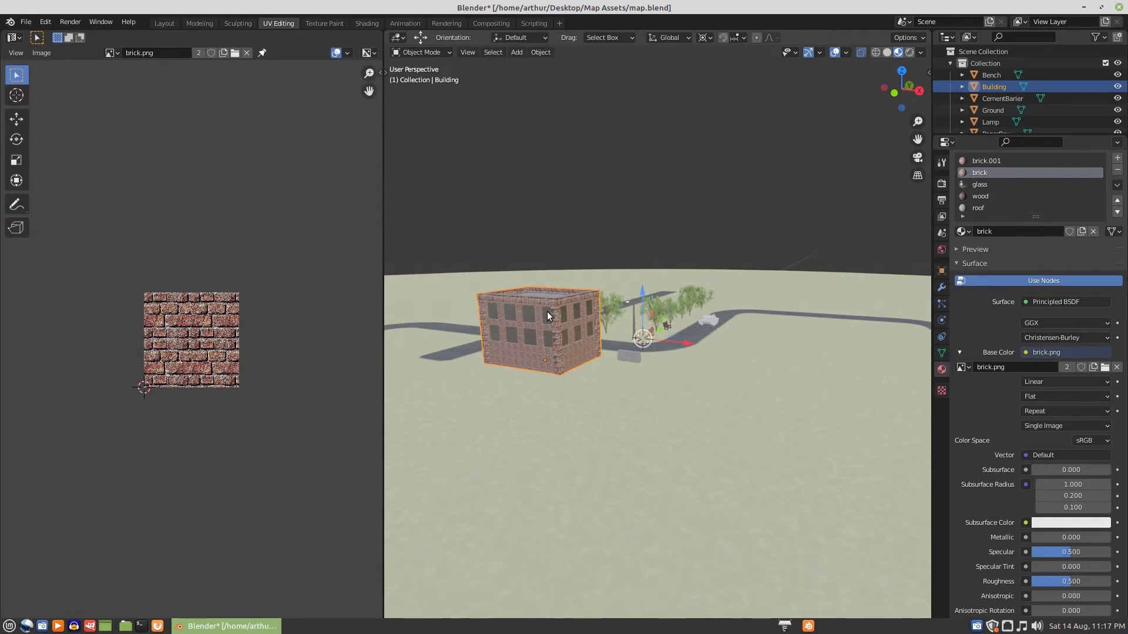
{"action": "middle_click_drag", "start_coordinate": [583, 340], "coordinate": [859, 356]}
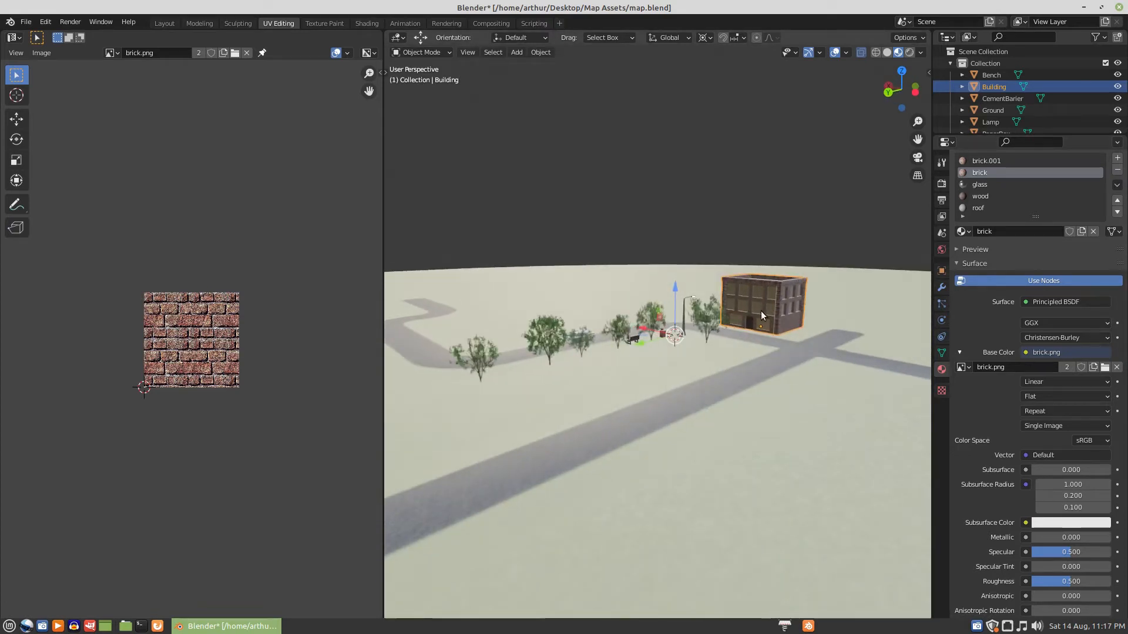
{"action": "scroll", "coordinate": [680, 372], "scroll_direction": "up", "scroll_amount": 3}
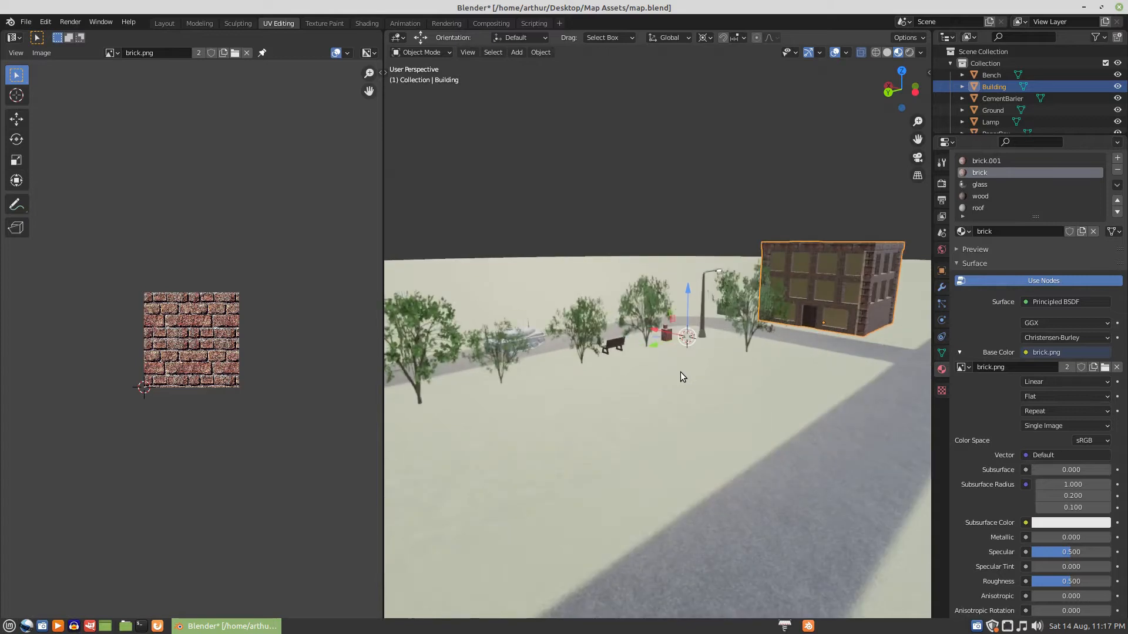
{"action": "middle_click_drag", "start_coordinate": [650, 374], "coordinate": [612, 355]}
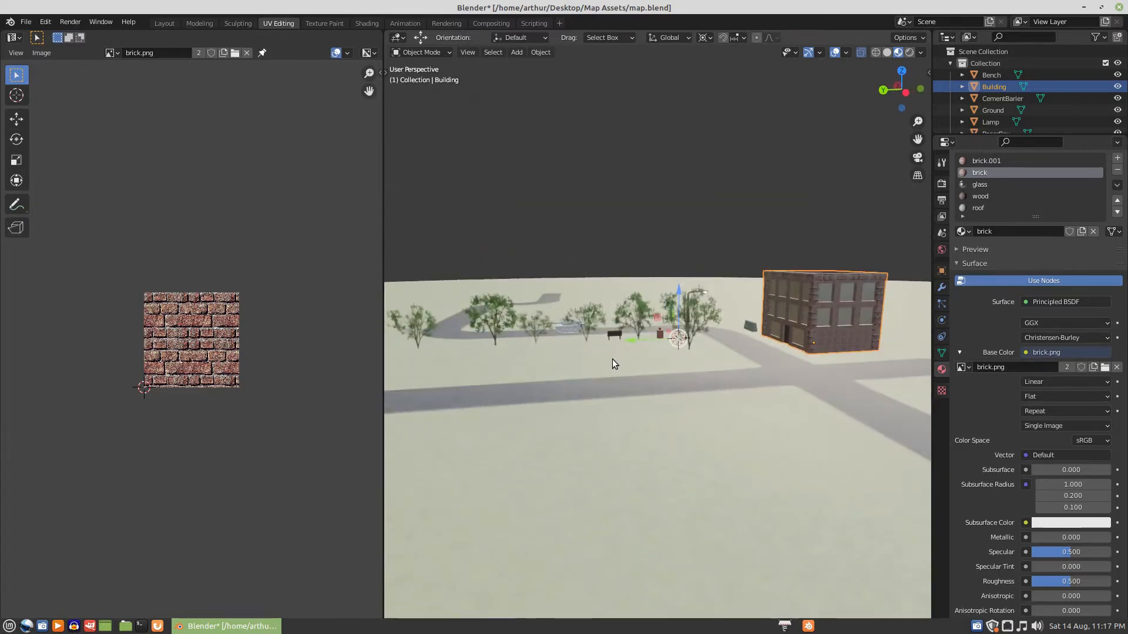
{"action": "scroll", "coordinate": [647, 368], "scroll_direction": "up", "scroll_amount": 4}
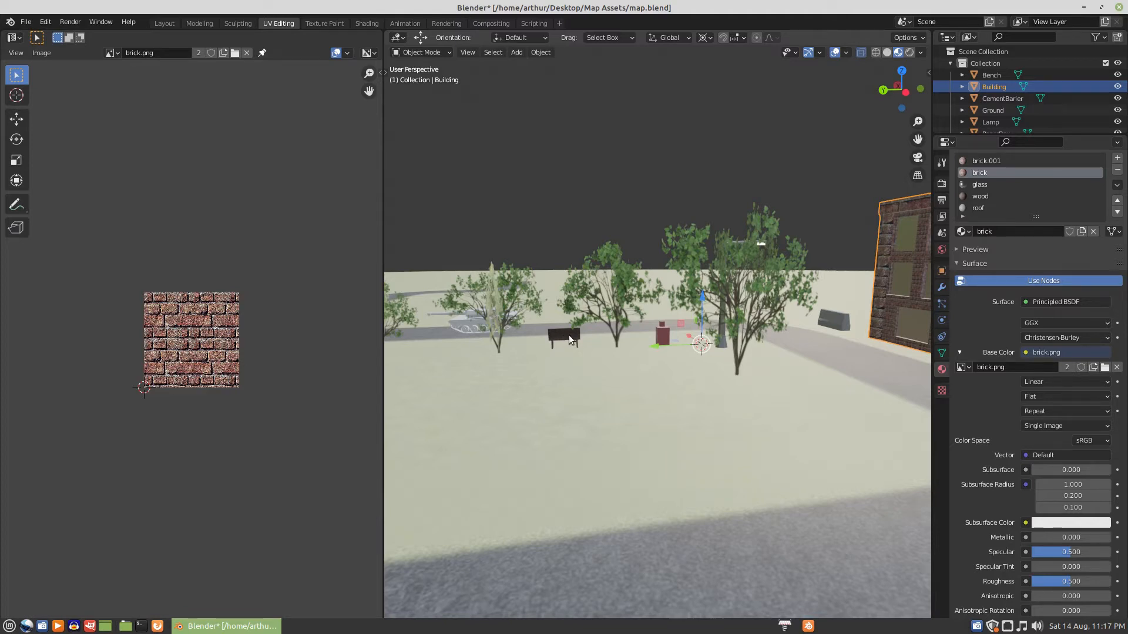
{"action": "middle_click_drag", "start_coordinate": [535, 368], "coordinate": [737, 376]}
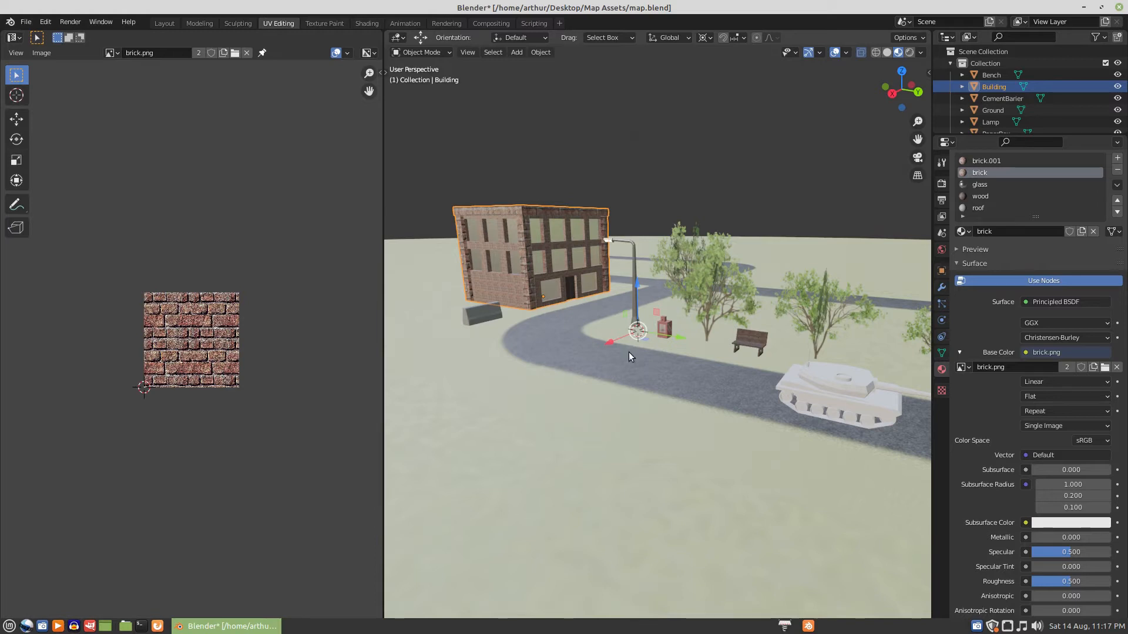
{"action": "scroll", "coordinate": [721, 357], "scroll_direction": "down", "scroll_amount": 2}
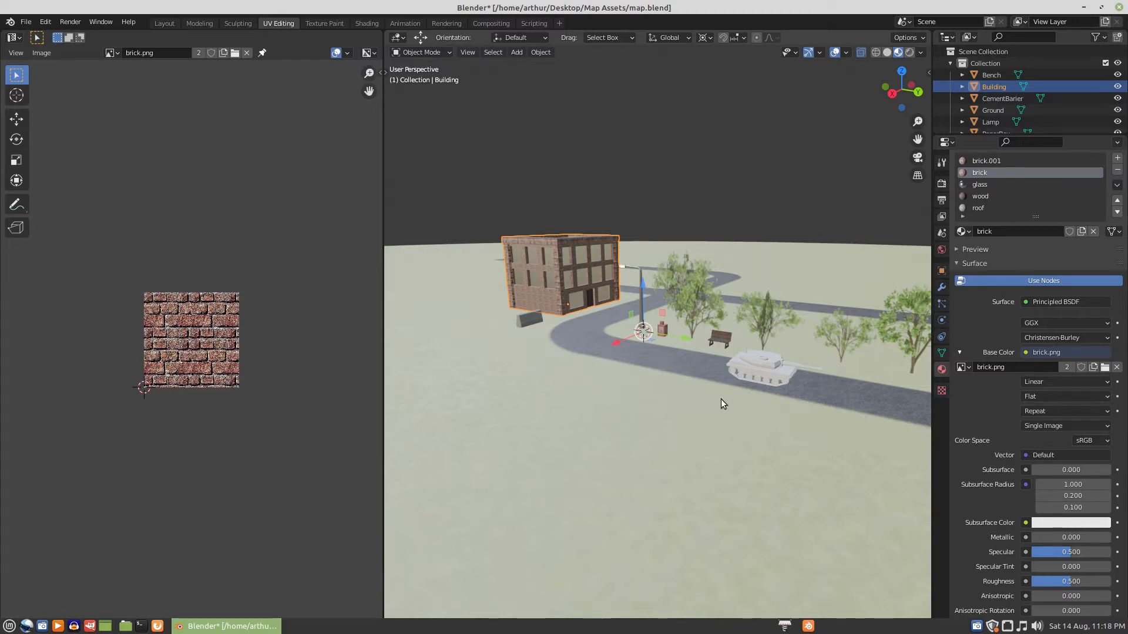
{"action": "middle_click_drag", "start_coordinate": [686, 400], "coordinate": [644, 407]}
{"action": "scroll", "coordinate": [612, 410], "scroll_direction": "down", "scroll_amount": 3}
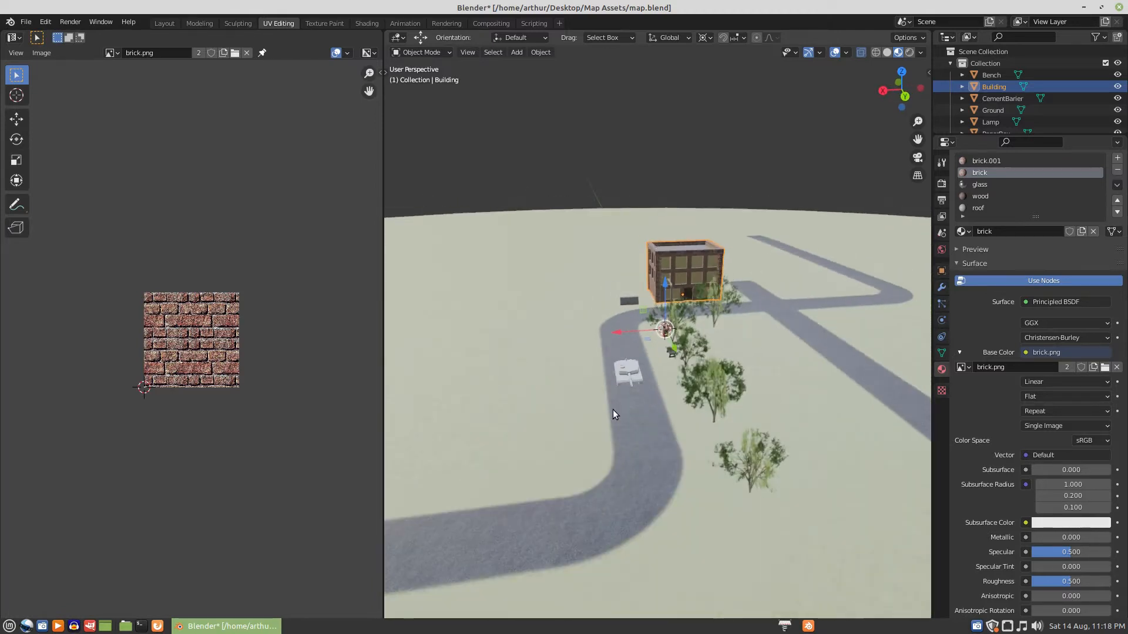
{"action": "middle_click_drag", "start_coordinate": [615, 458], "coordinate": [685, 448]}
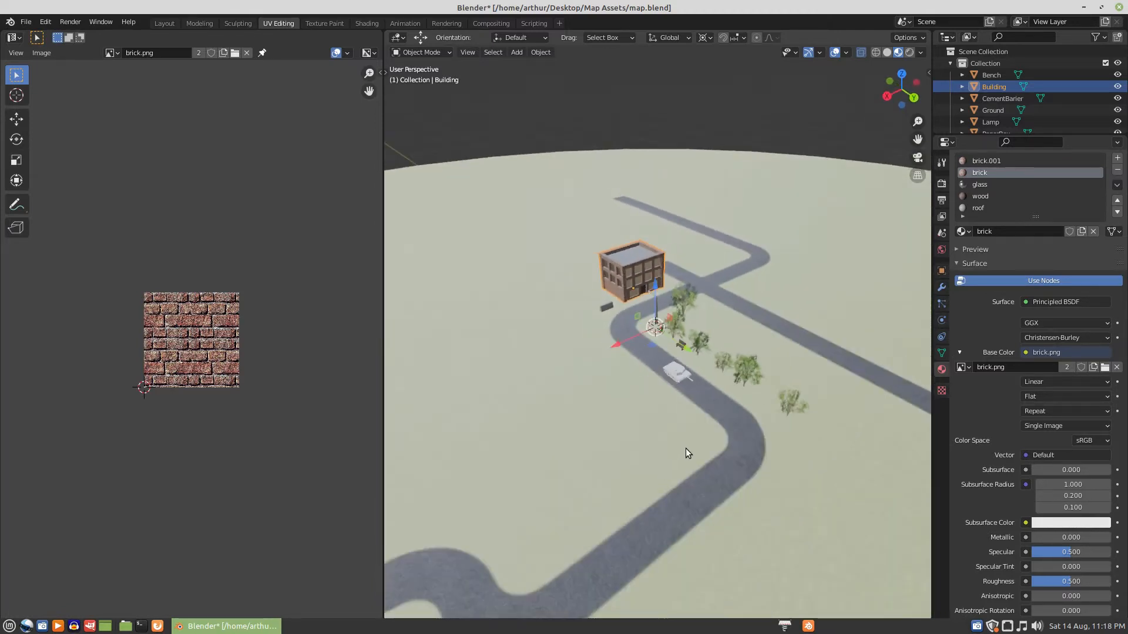
Start a second Blender window and open the recent file roadtiles.blend.
{"action": "left_click", "coordinate": [808, 626]}
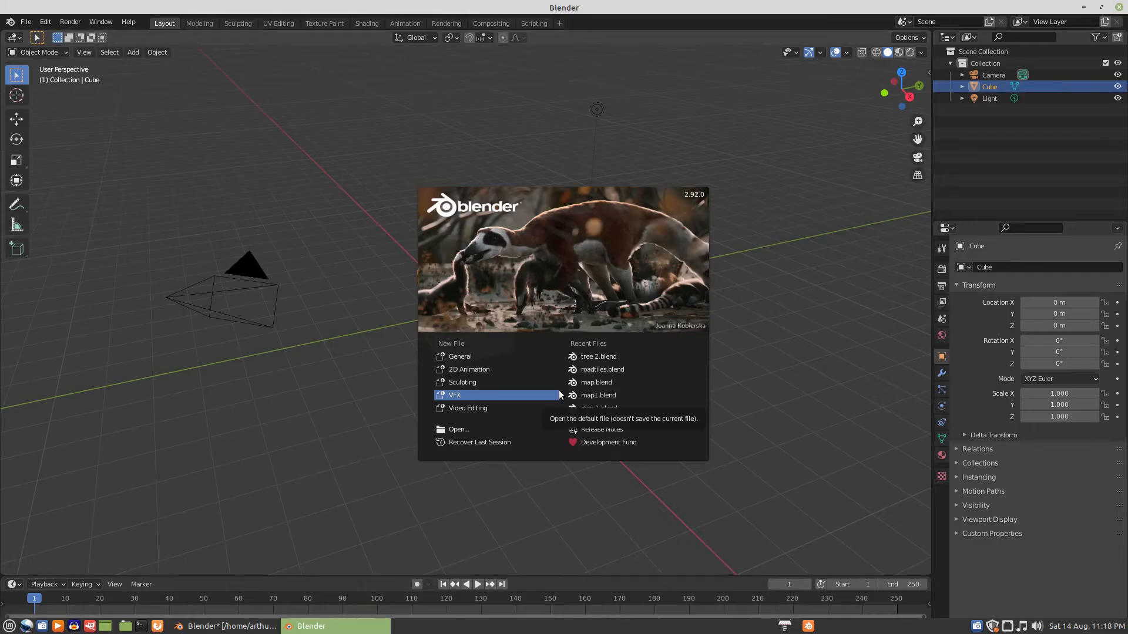
{"action": "left_click", "coordinate": [594, 370]}
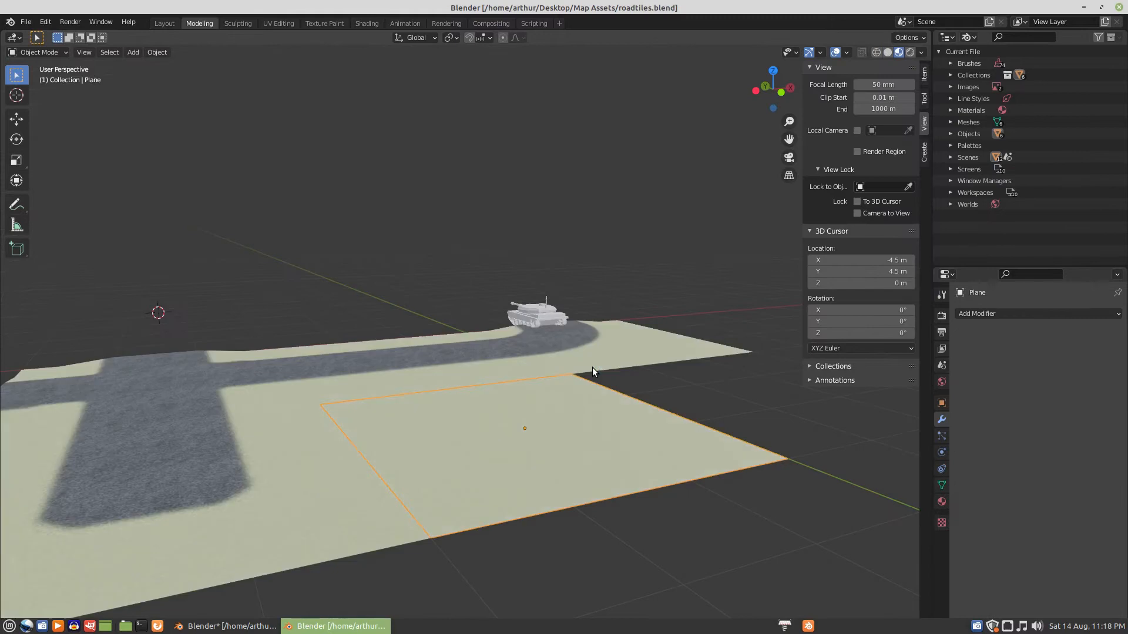
Select the straight, crossroads, dead-end and plain grass tiles one at a time to inspect the road tile set.
{"action": "scroll", "coordinate": [430, 445], "scroll_direction": "down", "scroll_amount": 3}
{"action": "middle_click_drag", "start_coordinate": [439, 427], "coordinate": [432, 488]}
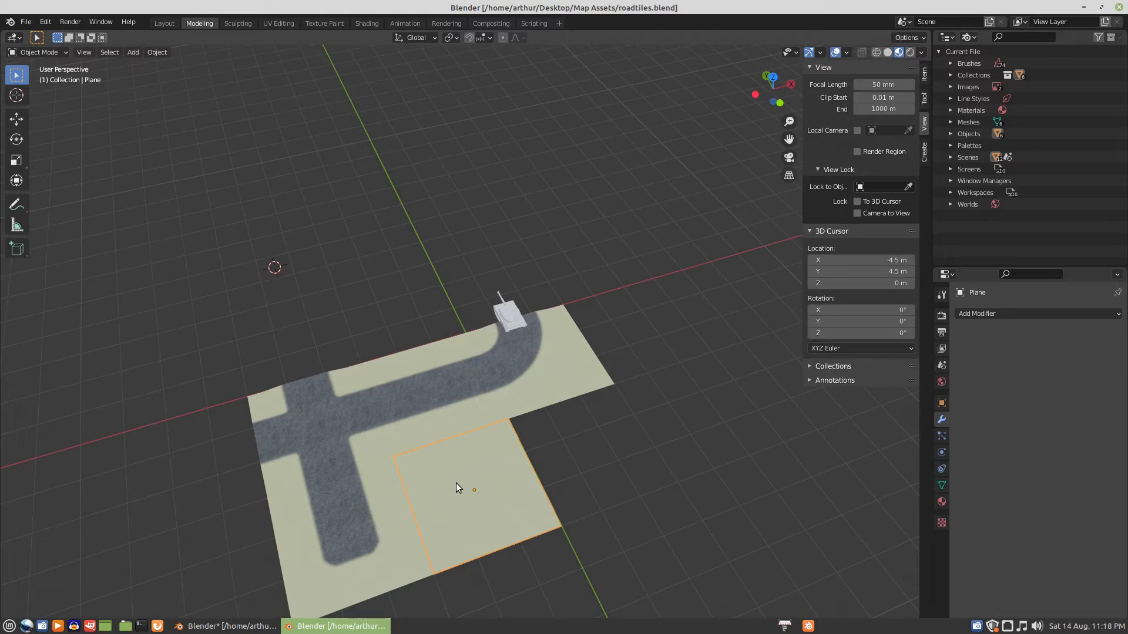
{"action": "left_click", "coordinate": [449, 393]}
{"action": "left_click", "coordinate": [316, 436]}
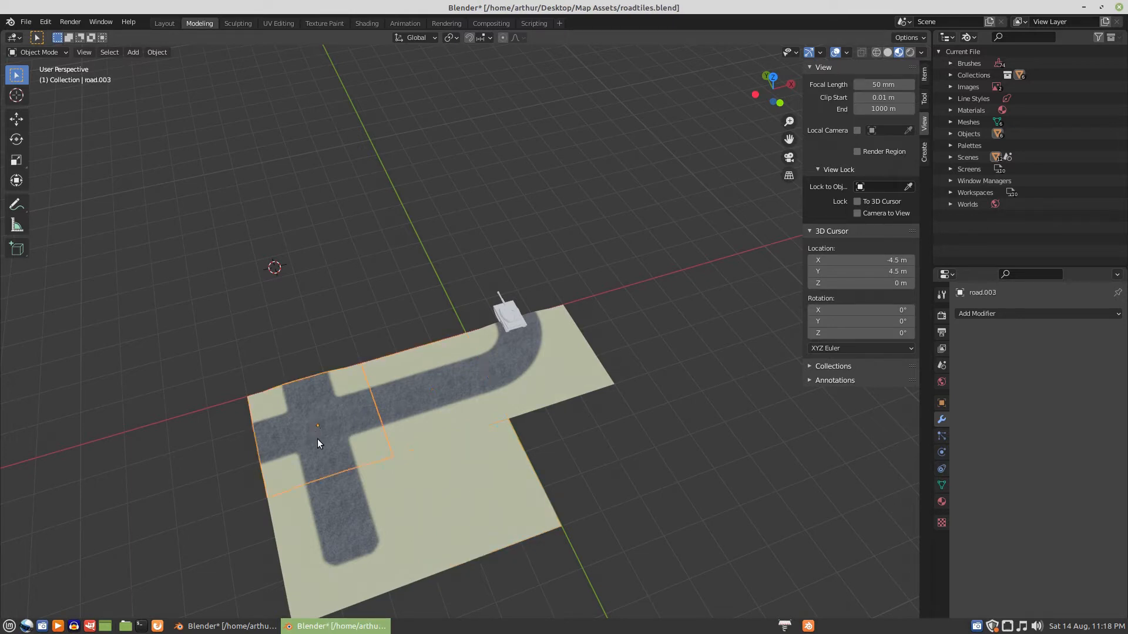
{"action": "left_click", "coordinate": [352, 511]}
{"action": "left_click", "coordinate": [446, 497]}
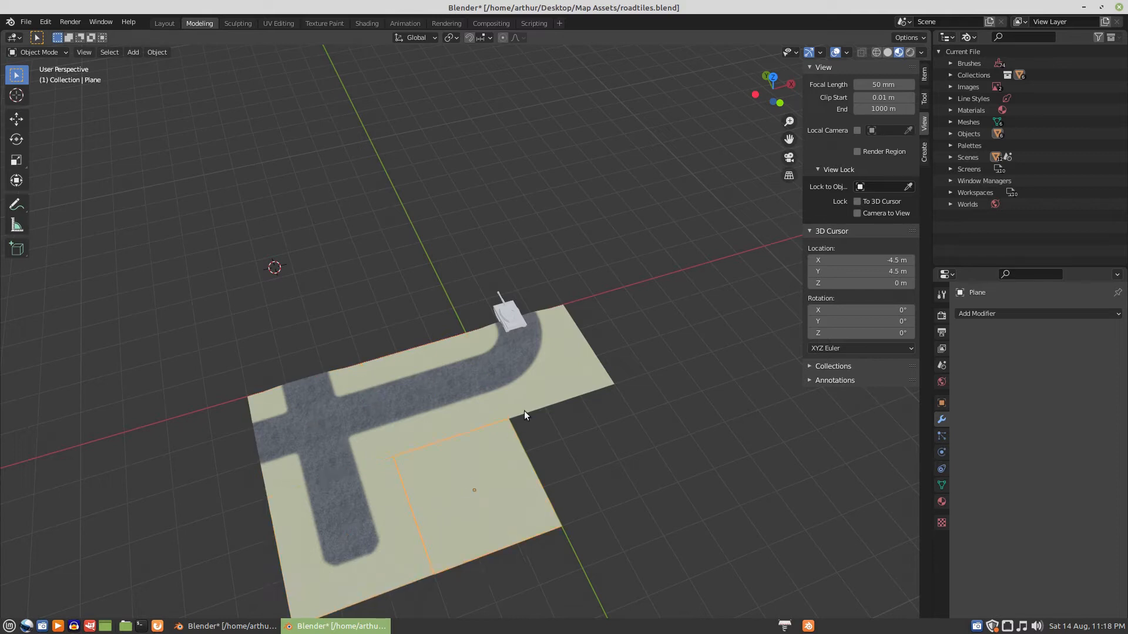
Select the curved road tile and examine how the tiles sit together from a low angle.
{"action": "left_click", "coordinate": [565, 374]}
{"action": "middle_click_drag", "start_coordinate": [351, 457], "coordinate": [557, 457]}
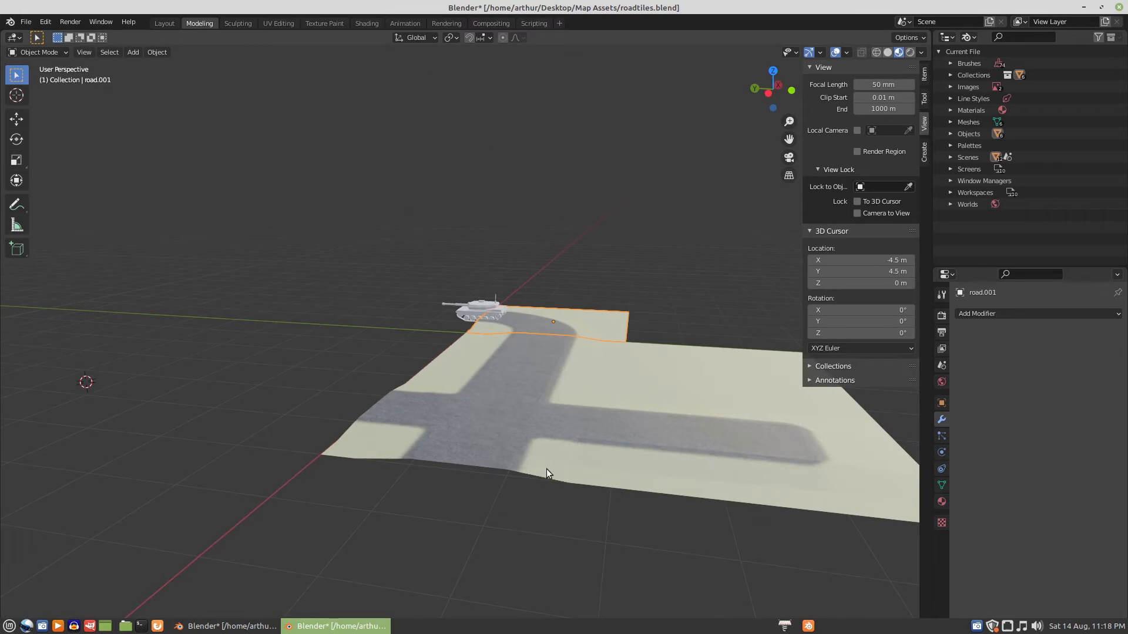
{"action": "scroll", "coordinate": [546, 469], "scroll_direction": "up", "scroll_amount": 2}
{"action": "middle_click_drag", "start_coordinate": [570, 501], "coordinate": [565, 498]}
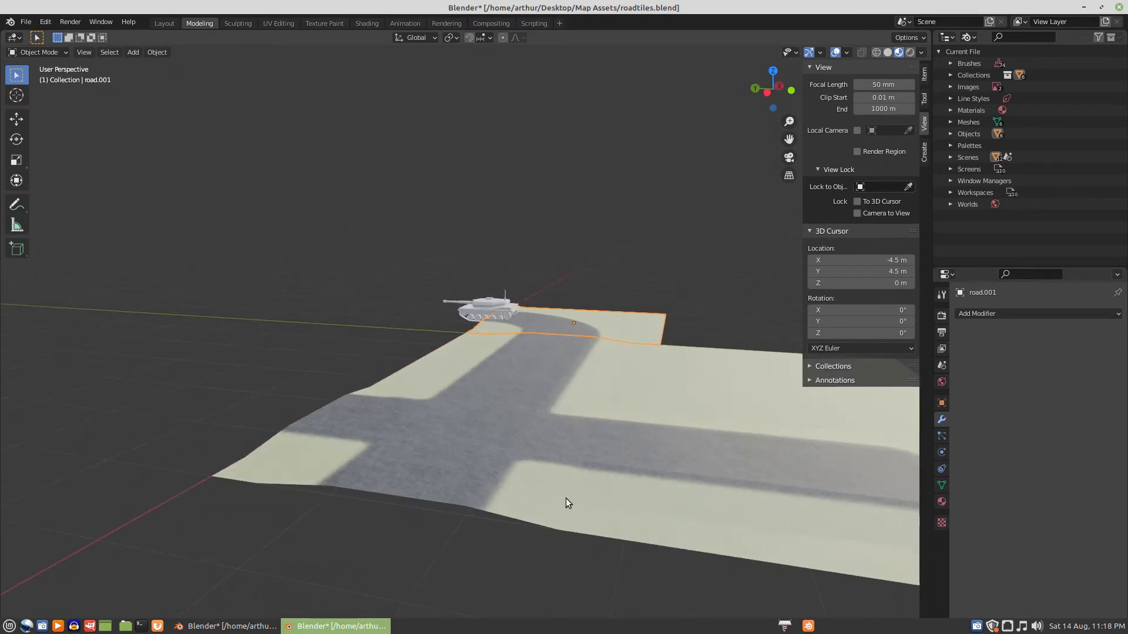
Examine the crossroads tile's mesh in Edit Mode, including its raised road surface and edge vertices.
{"action": "left_click", "coordinate": [509, 484]}
{"action": "key", "text": "Tab"}
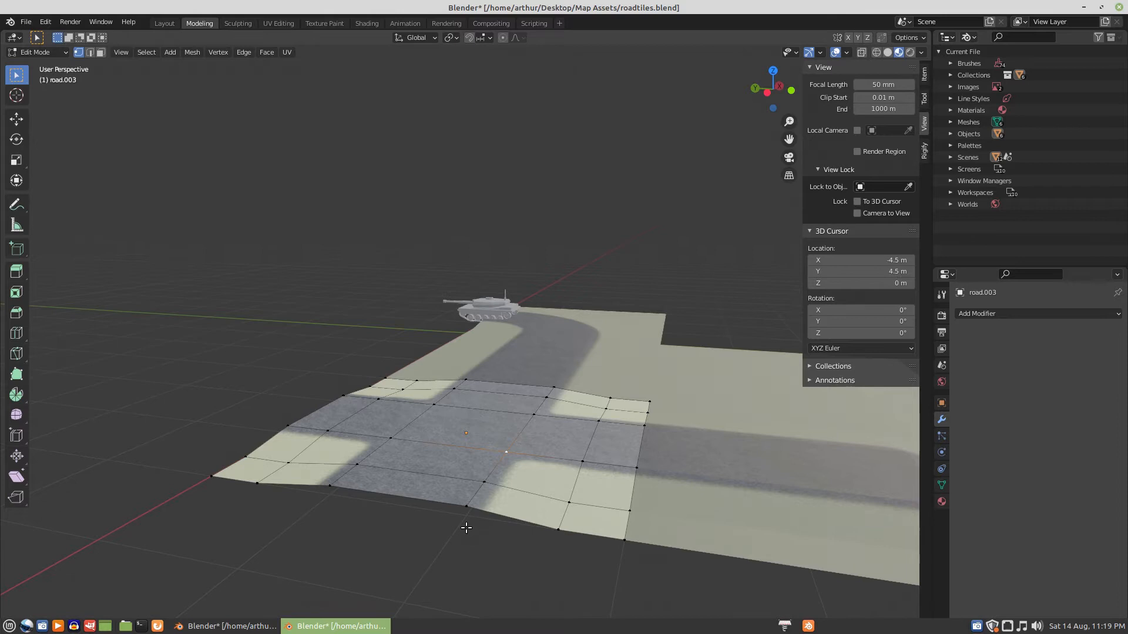
{"action": "scroll", "coordinate": [467, 529], "scroll_direction": "up", "scroll_amount": 2}
{"action": "scroll", "coordinate": [474, 534], "scroll_direction": "down", "scroll_amount": 2}
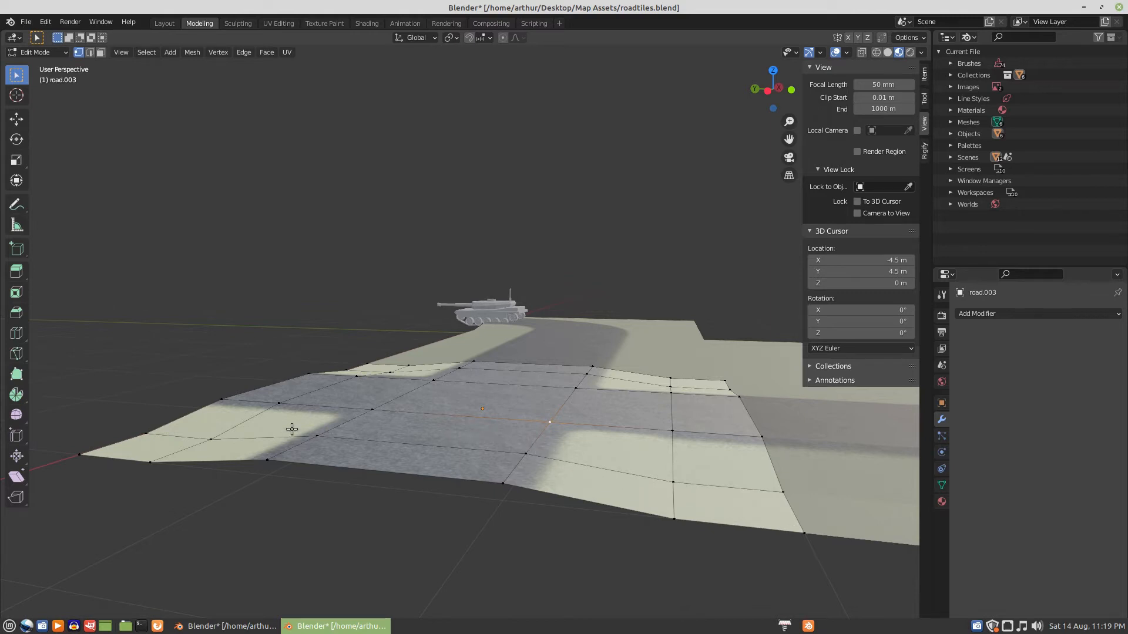
{"action": "scroll", "coordinate": [487, 456], "scroll_direction": "down", "scroll_amount": 3}
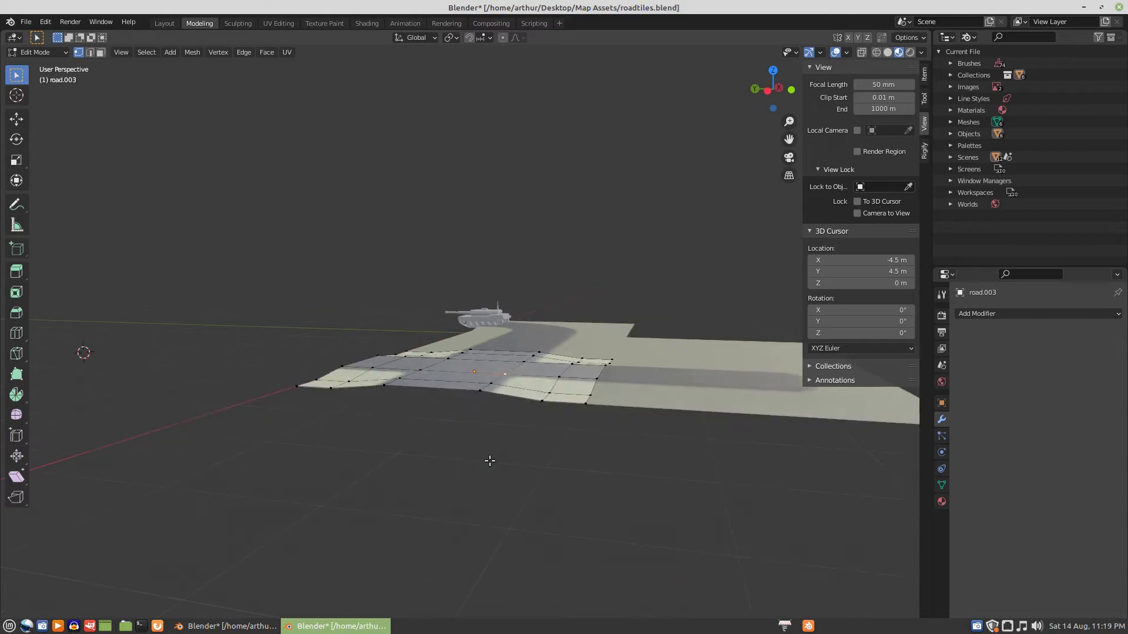
{"action": "middle_click_drag", "start_coordinate": [537, 390], "coordinate": [495, 421]}
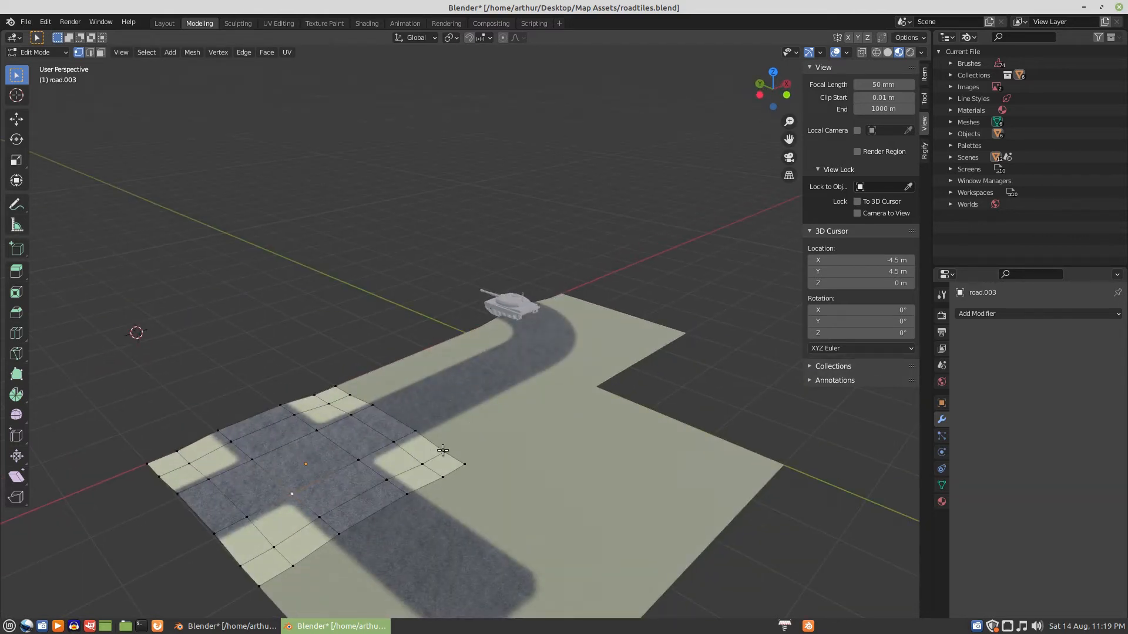
{"action": "key", "text": "Tab"}
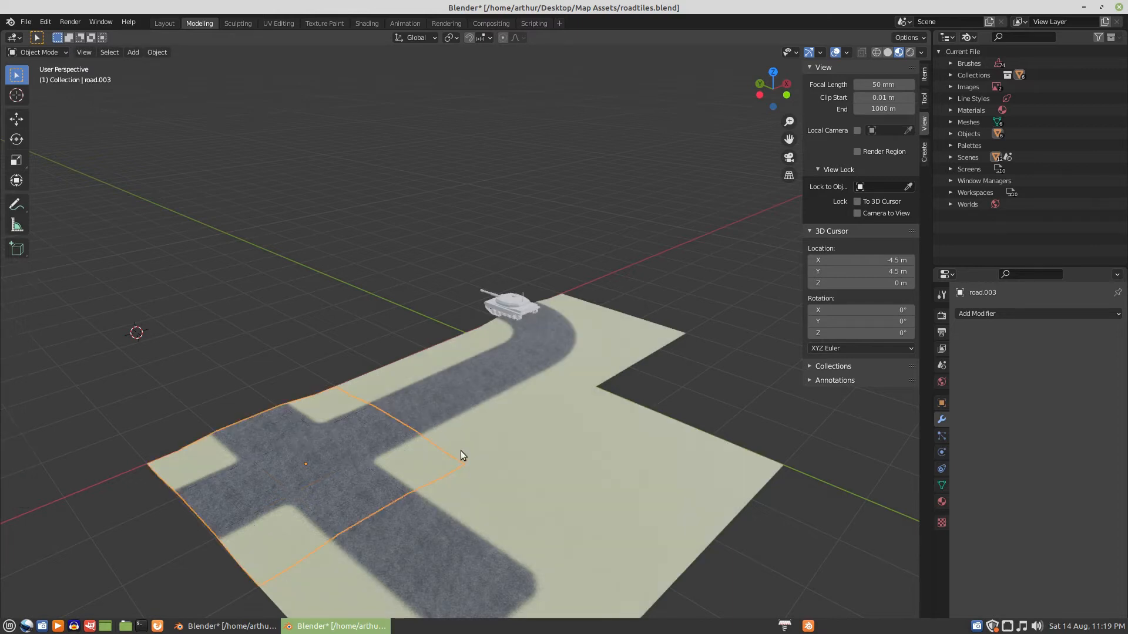
In top view, duplicate the straight road tile onto the crossroads' +Y edge and rotate the copy 90° to continue the road.
{"action": "key", "text": "KP_7"}
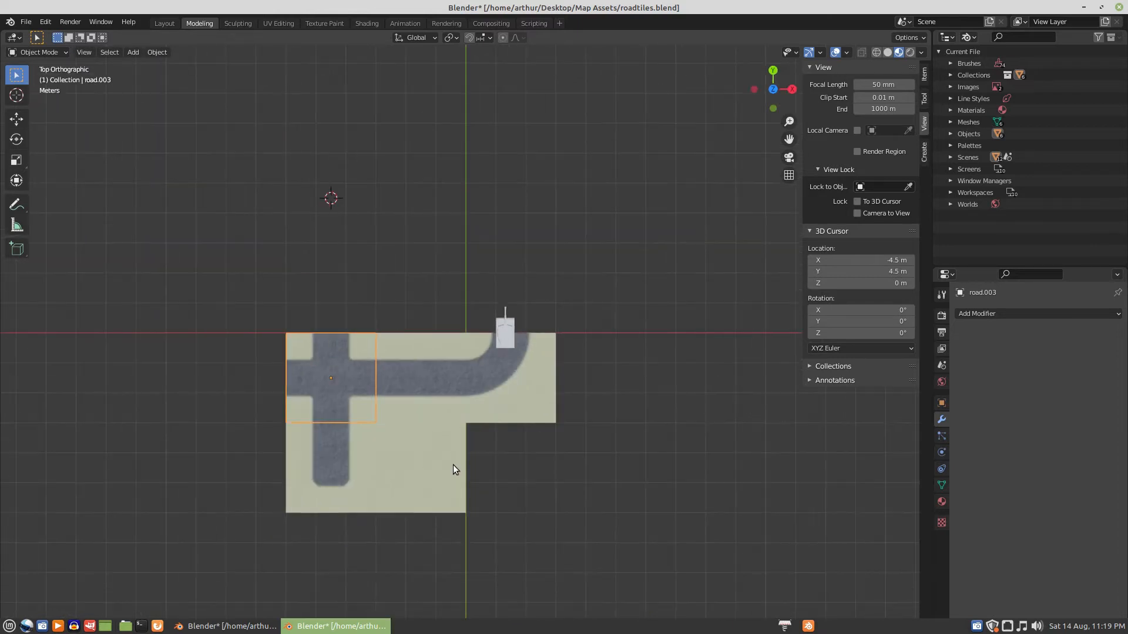
{"action": "middle_click_drag", "start_coordinate": [415, 380], "coordinate": [478, 402], "text": "shift"}
{"action": "left_click", "coordinate": [476, 379]}
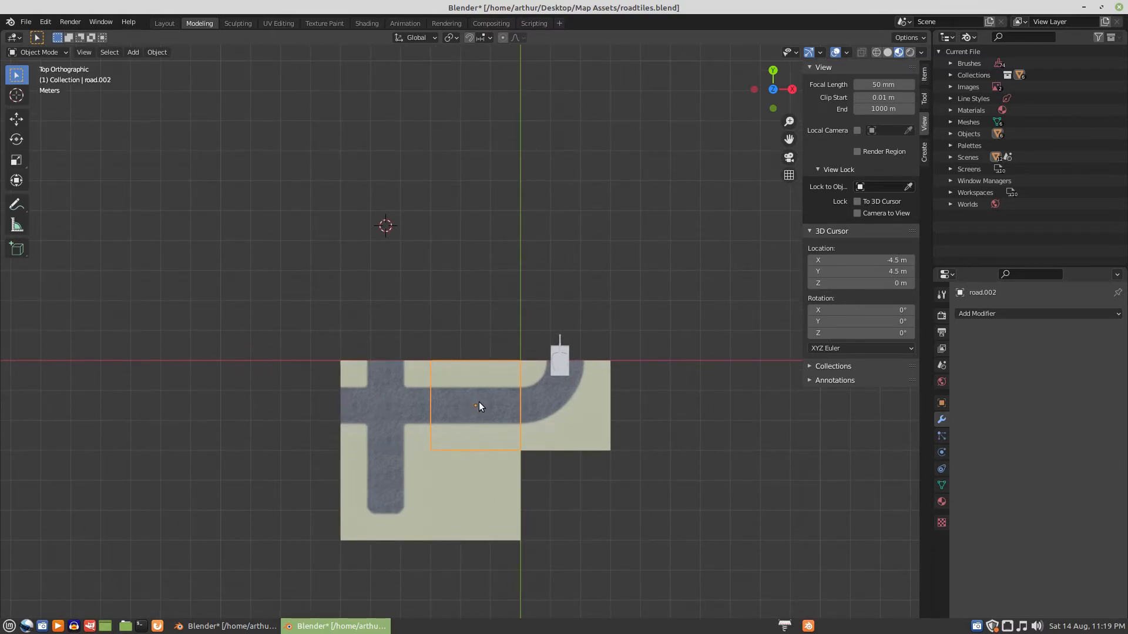
{"action": "key", "text": "shift+d"}
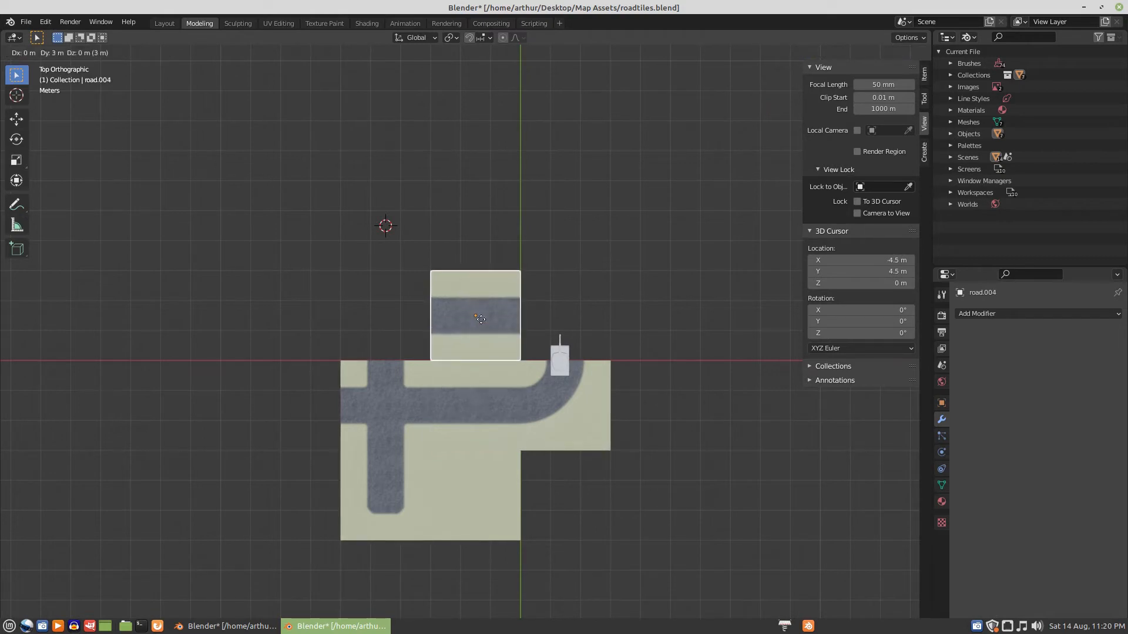
{"action": "left_click", "coordinate": [401, 323]}
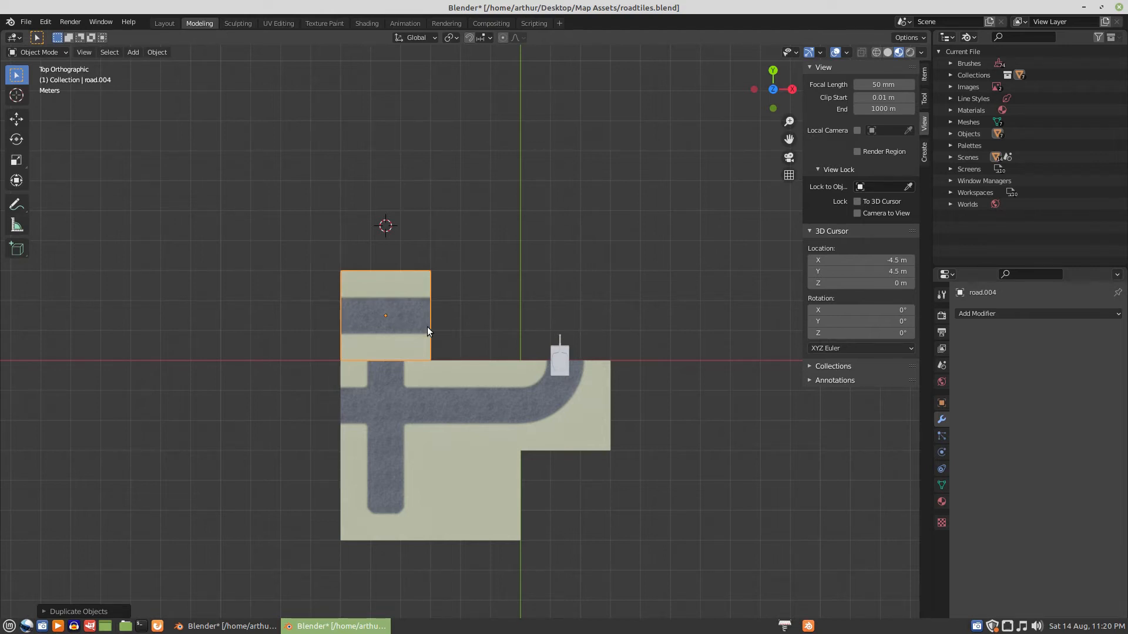
{"action": "key", "text": "t"}
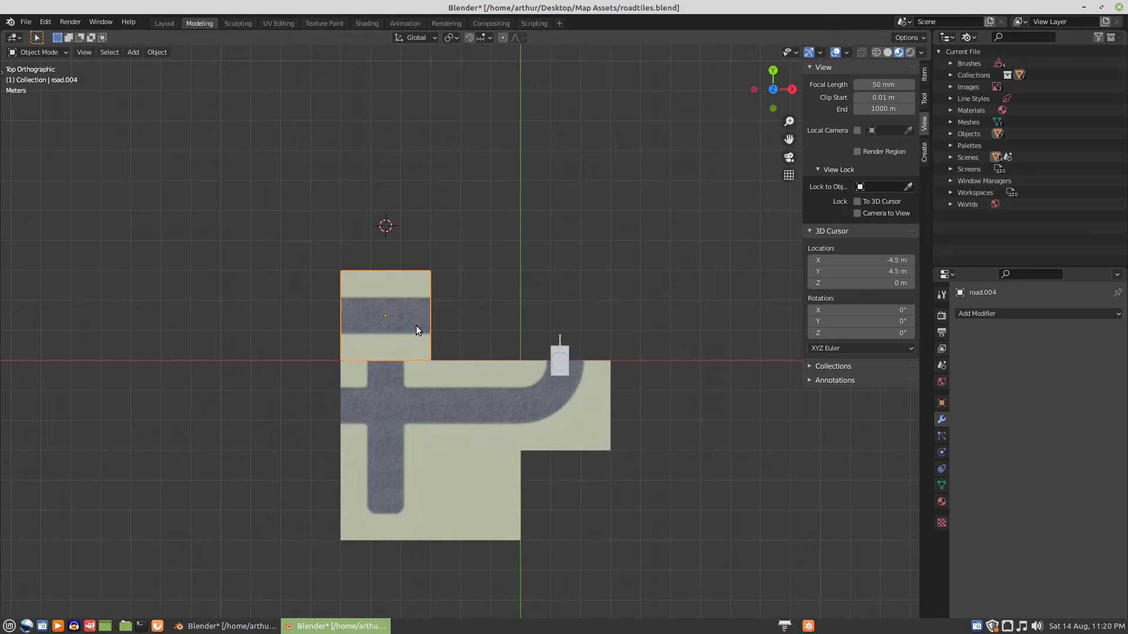
{"action": "type", "text": "r90"}
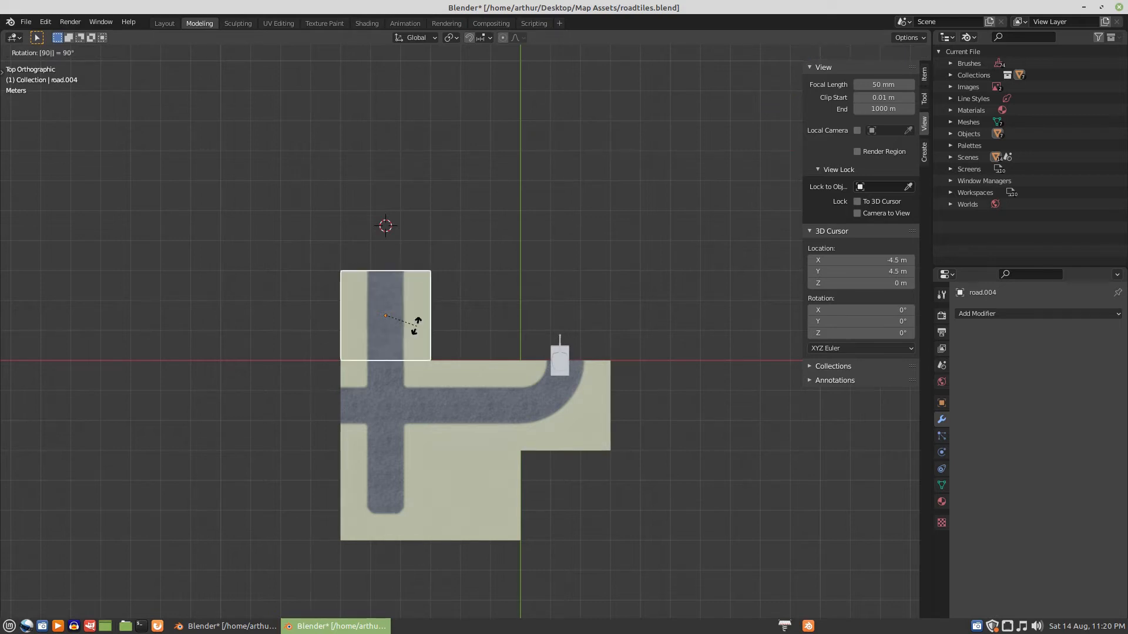
{"action": "key", "text": "Return"}
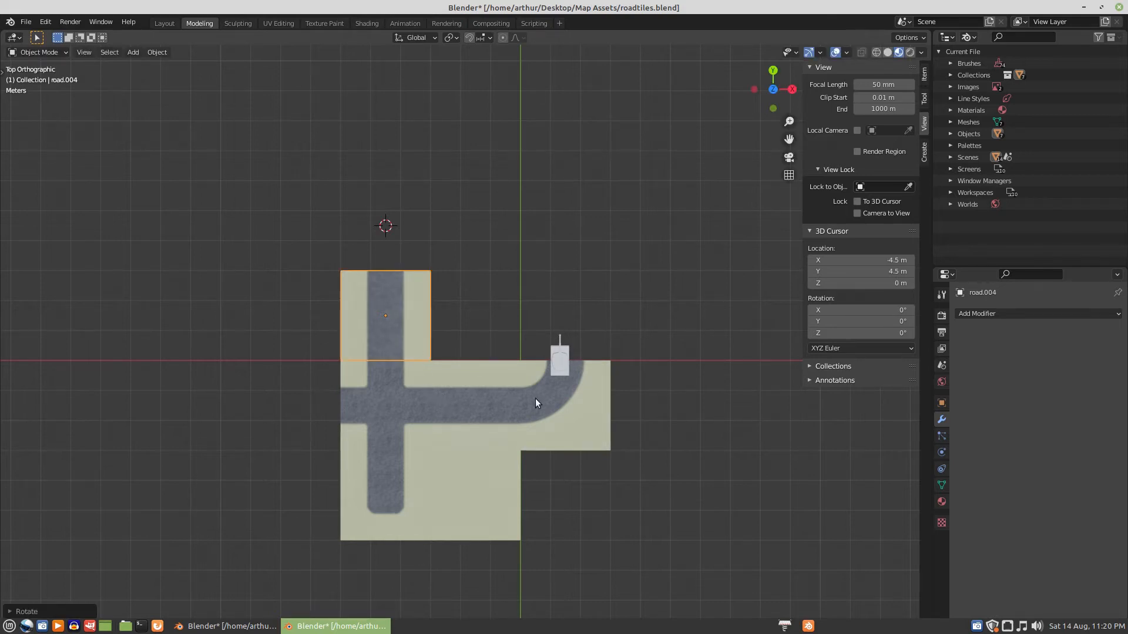
Duplicate the curved road tile onto the +Y end of the new straight tile and rotate the copy 180° to connect the roads.
{"action": "left_click", "coordinate": [553, 401]}
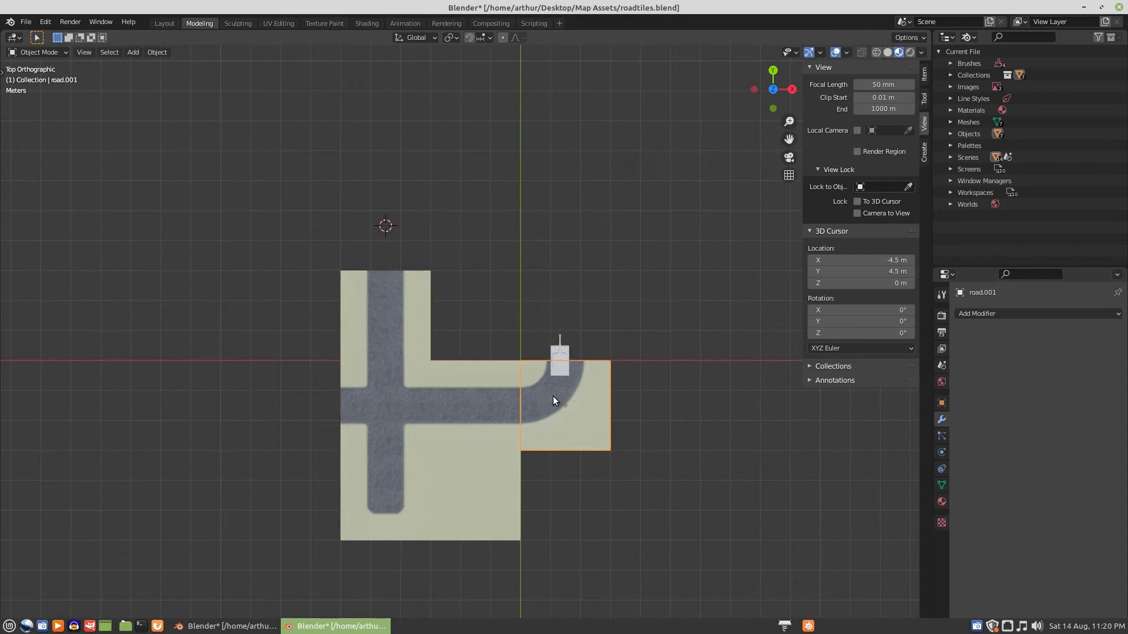
{"action": "key", "text": "shift+d"}
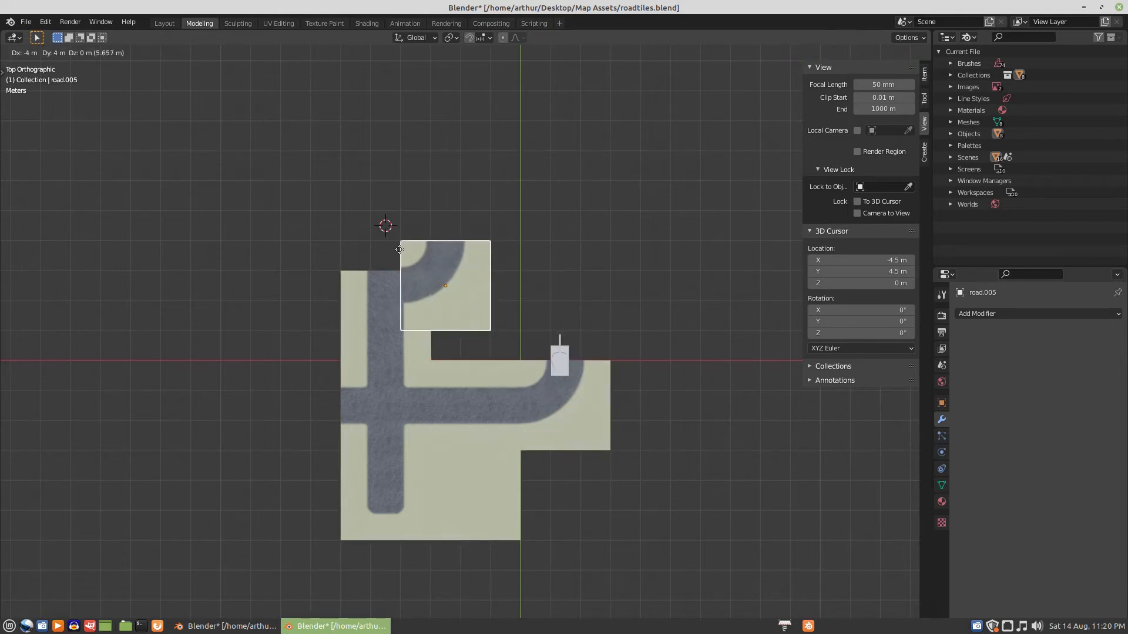
{"action": "left_click", "coordinate": [400, 264]}
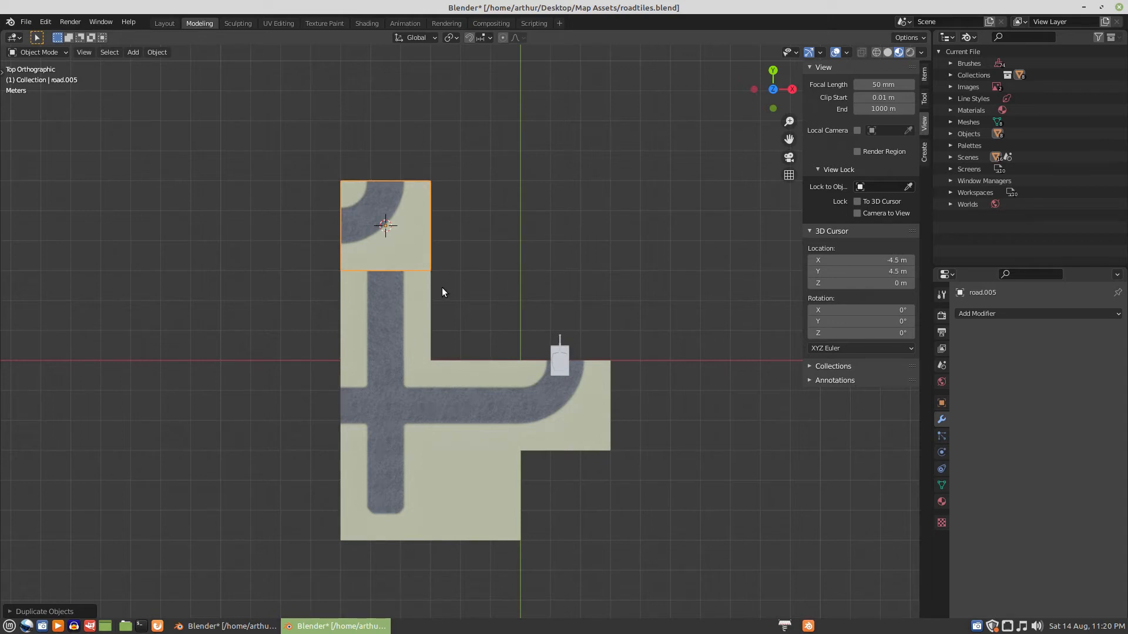
{"action": "type", "text": "r180"}
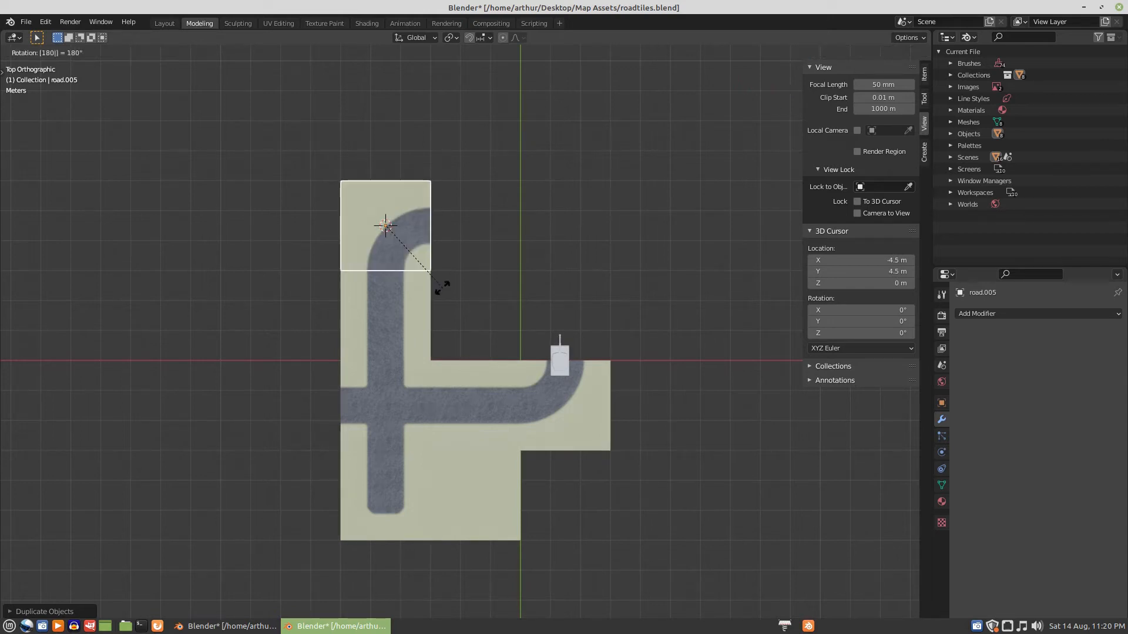
{"action": "key", "text": "Return"}
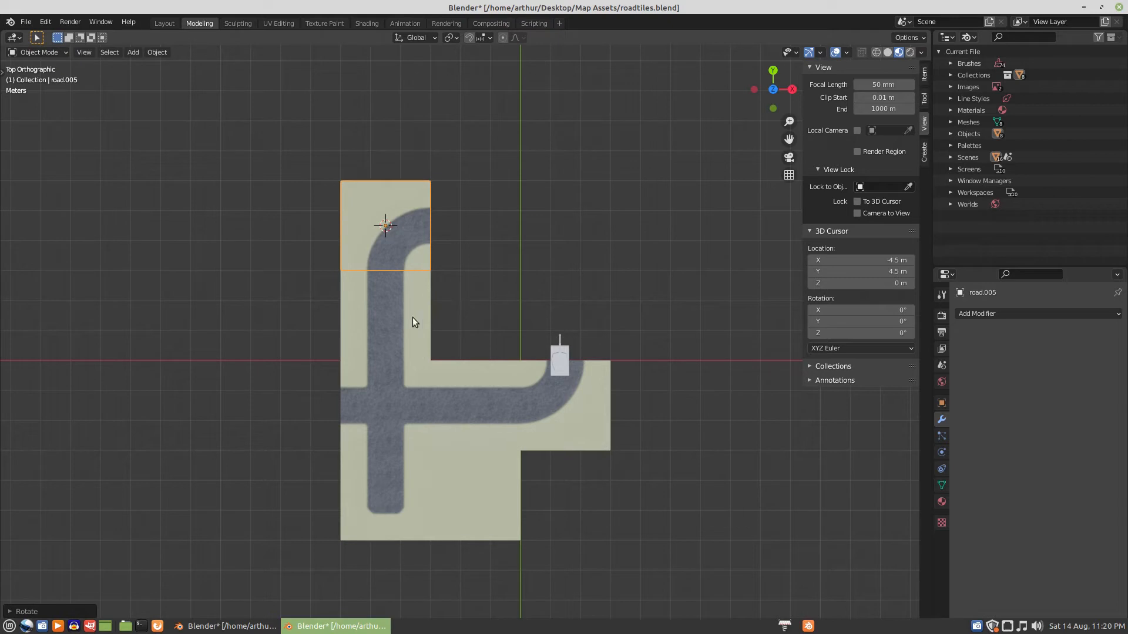
Join all road and grass tiles into one object and merge all its vertices by distance.
{"action": "left_click_drag", "start_coordinate": [306, 159], "coordinate": [532, 584]}
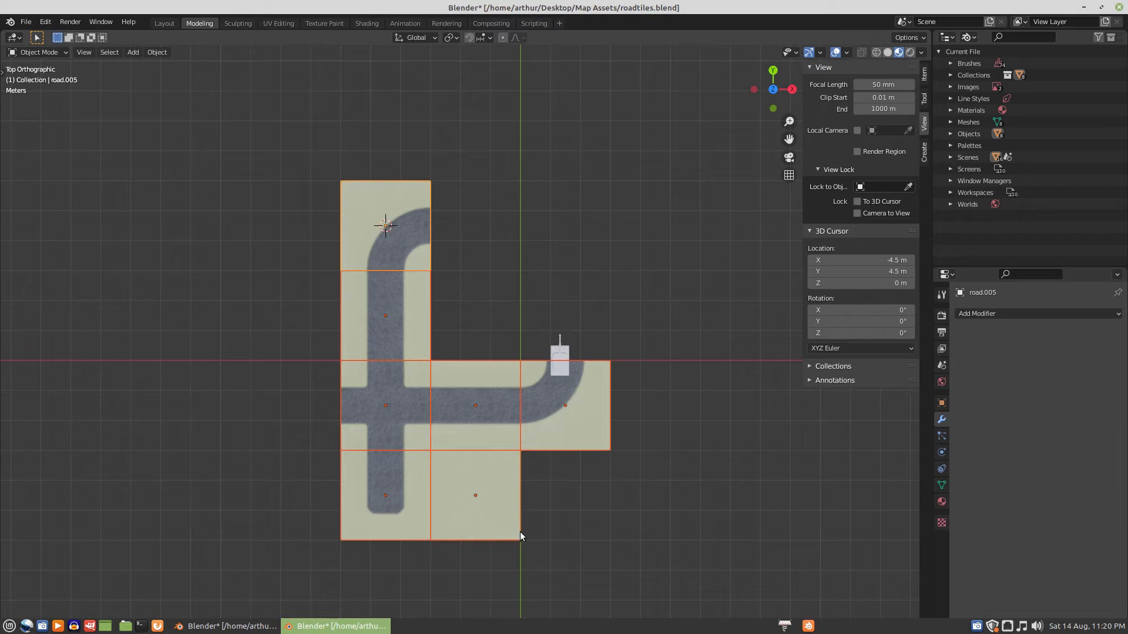
{"action": "key", "text": "ctrl+j"}
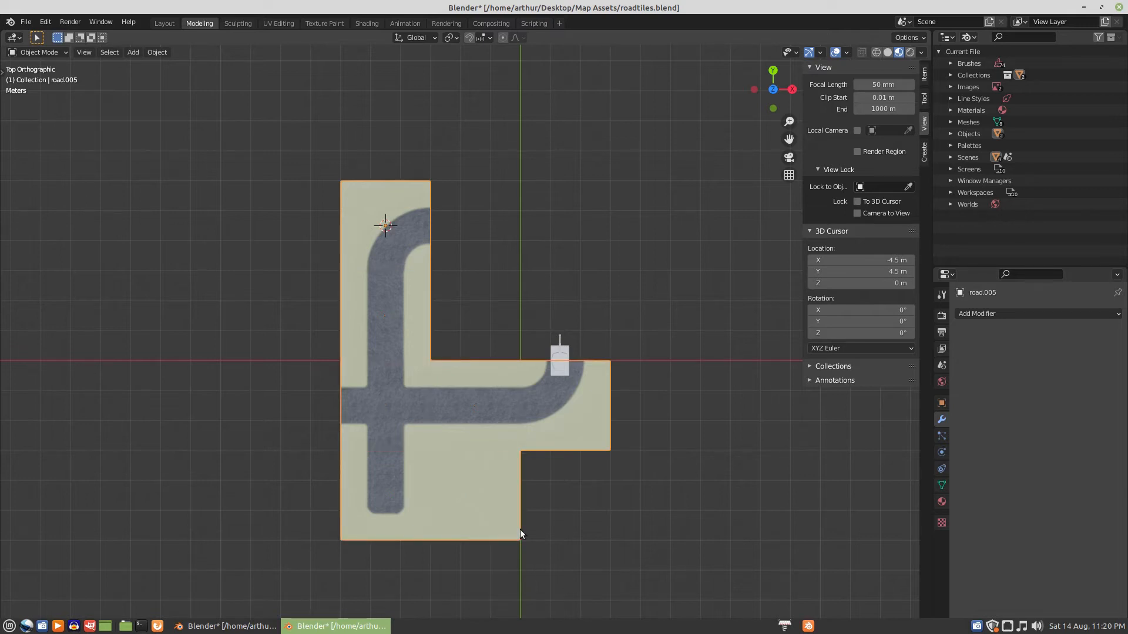
{"action": "key", "text": "Tab"}
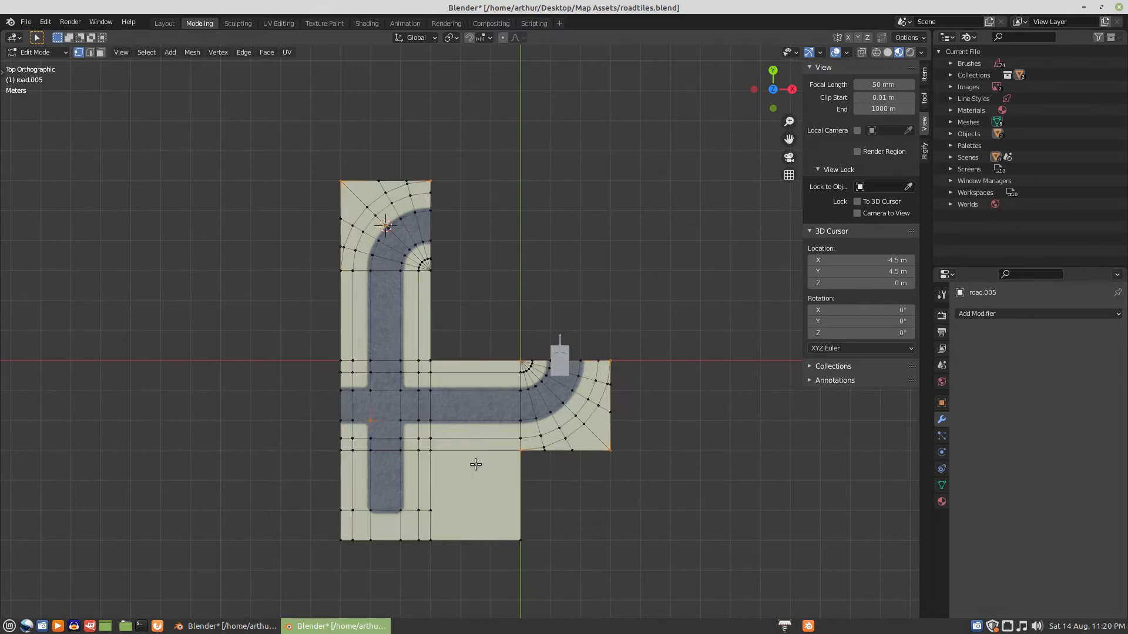
{"action": "key", "text": "a"}
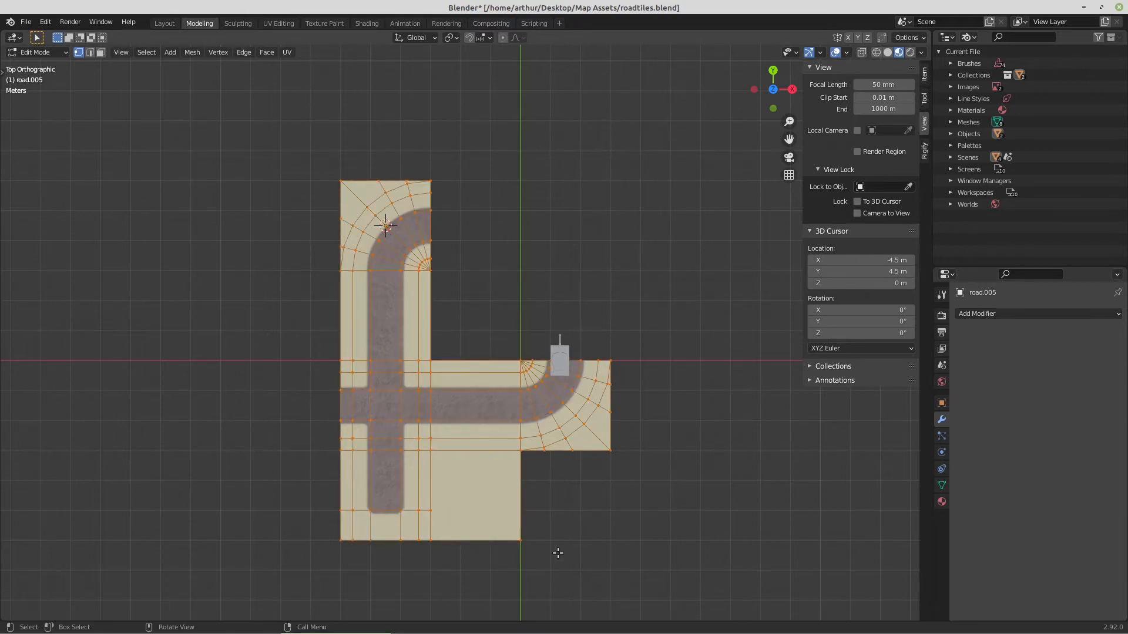
{"action": "key", "text": "m"}
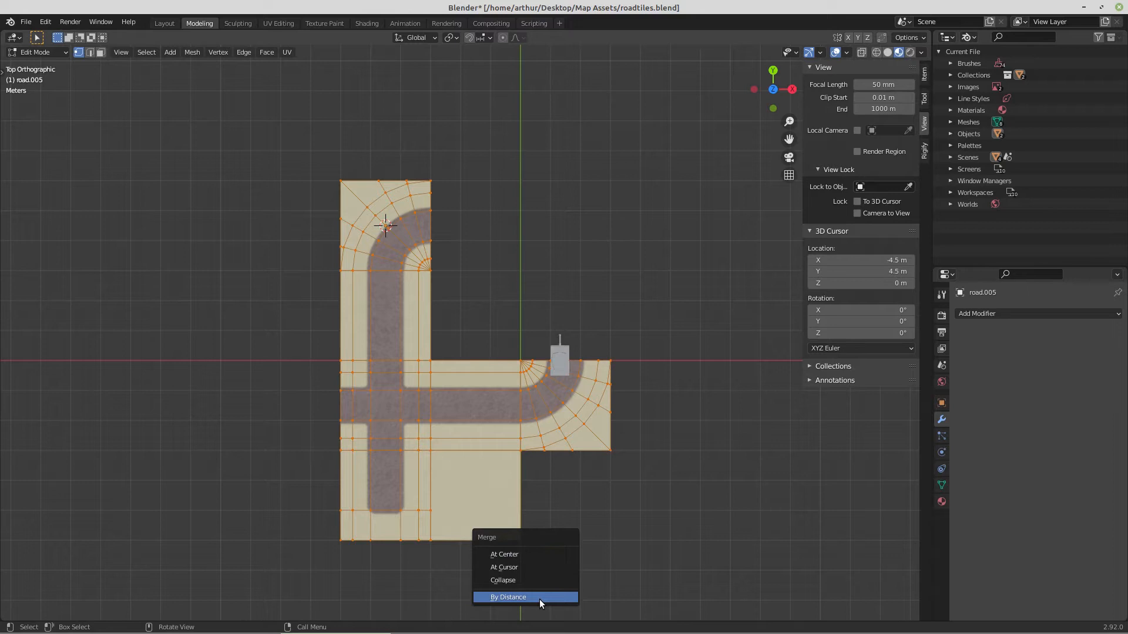
{"action": "left_click", "coordinate": [524, 597]}
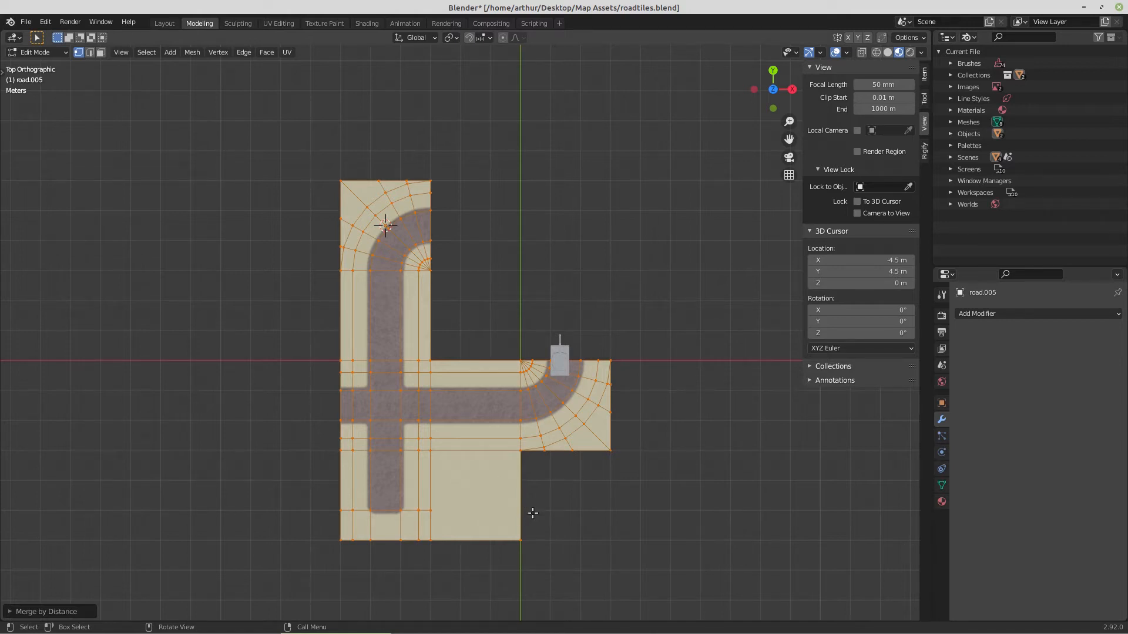
Remove the plain grass tile from the joined mesh by deleting its outer corner vertex, and return to Object Mode.
{"action": "left_click", "coordinate": [549, 548]}
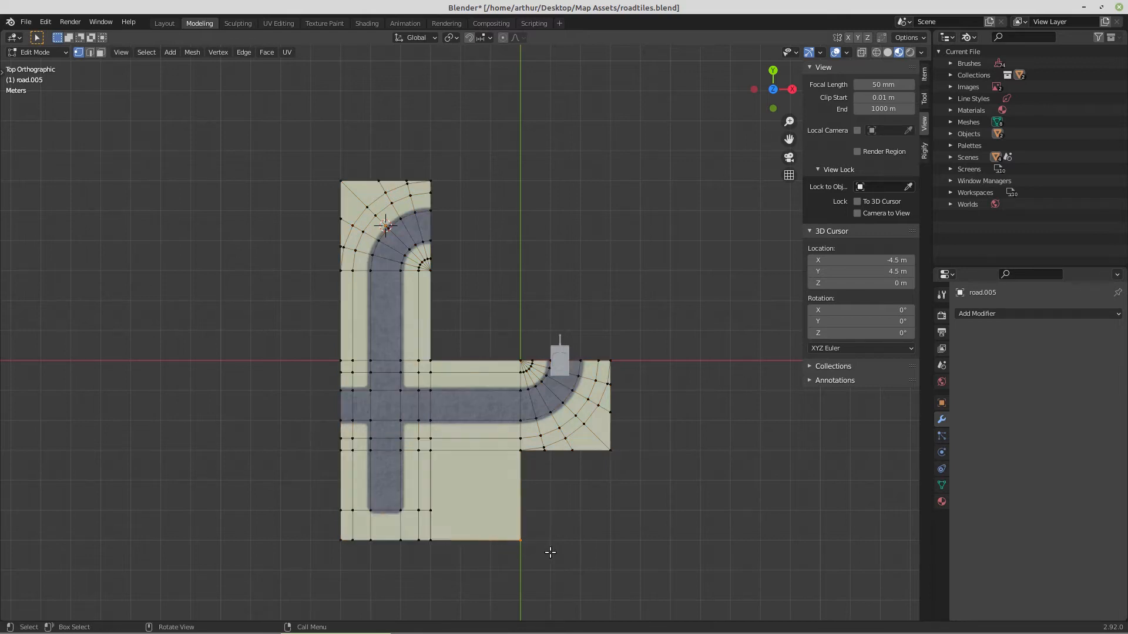
{"action": "key", "text": "x"}
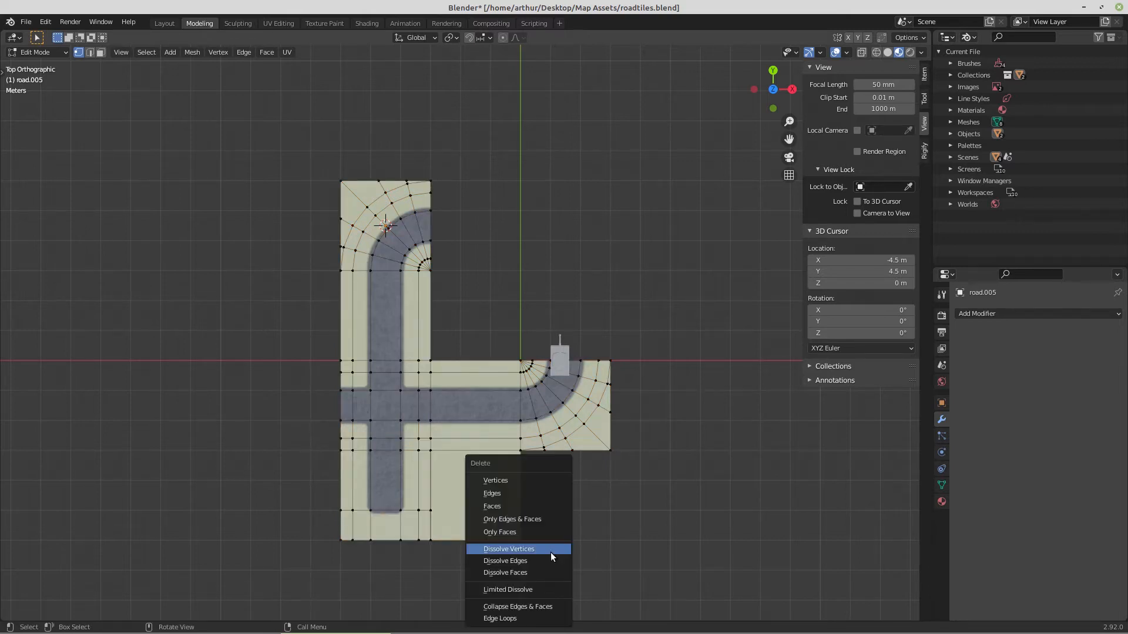
{"action": "left_click", "coordinate": [539, 480]}
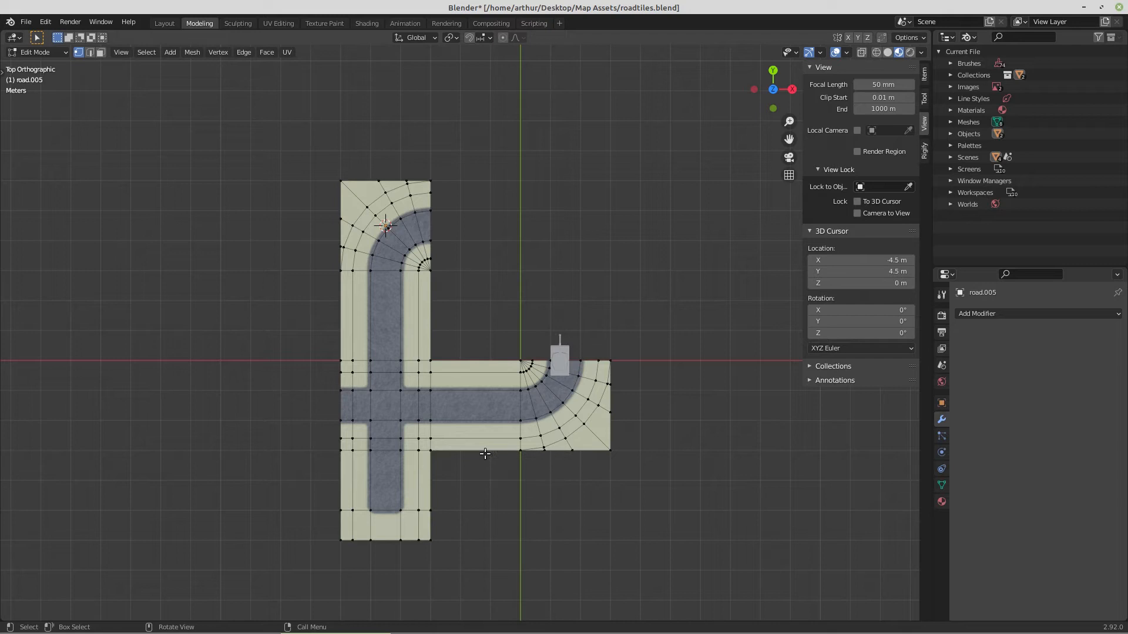
{"action": "scroll", "coordinate": [440, 392], "scroll_direction": "down", "scroll_amount": 2}
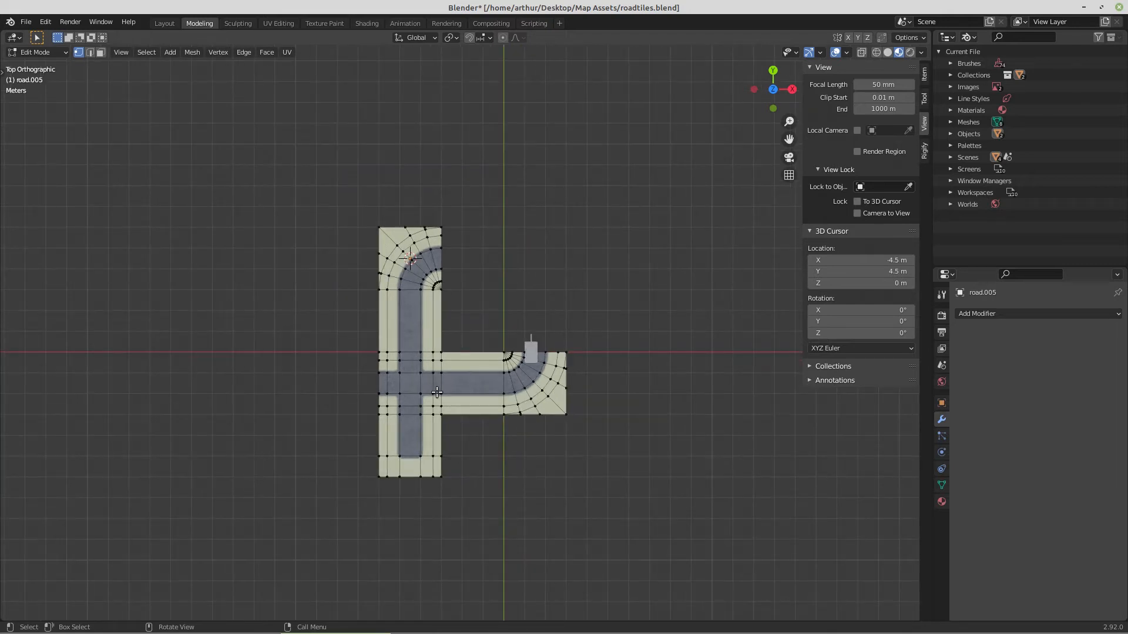
{"action": "key", "text": "Tab"}
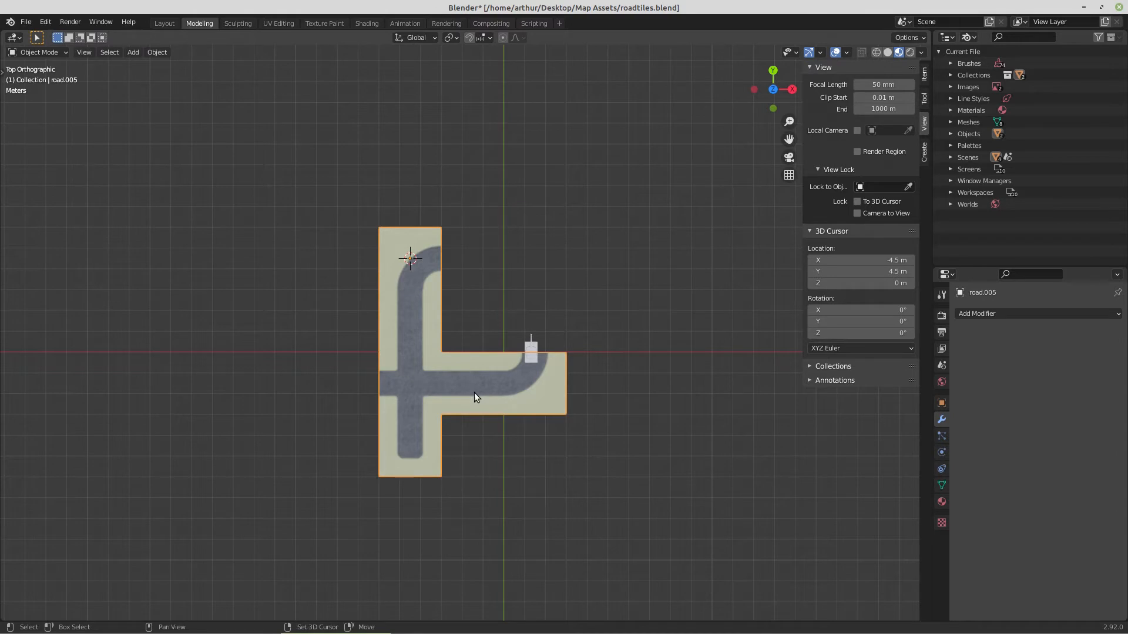
Snap the 3D cursor to the world origin.
{"action": "key", "text": "shift+a"}
{"action": "key", "text": "shift+s"}
{"action": "key", "text": "4"}
{"action": "key", "text": "shift"}
{"action": "key", "text": "shift+s"}
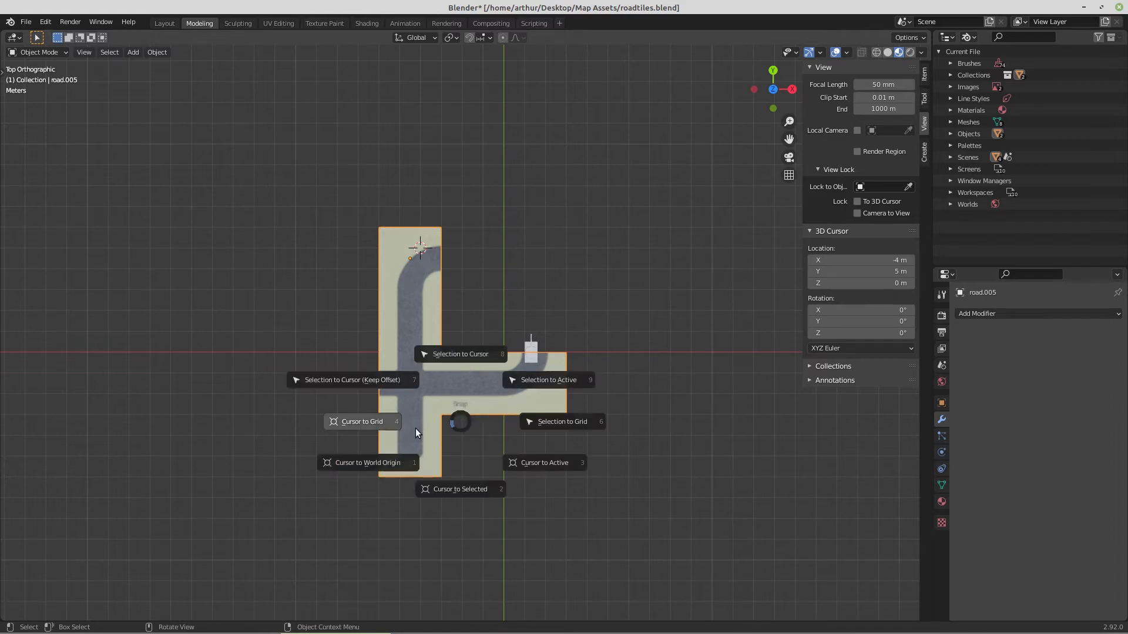
{"action": "left_click", "coordinate": [368, 463]}
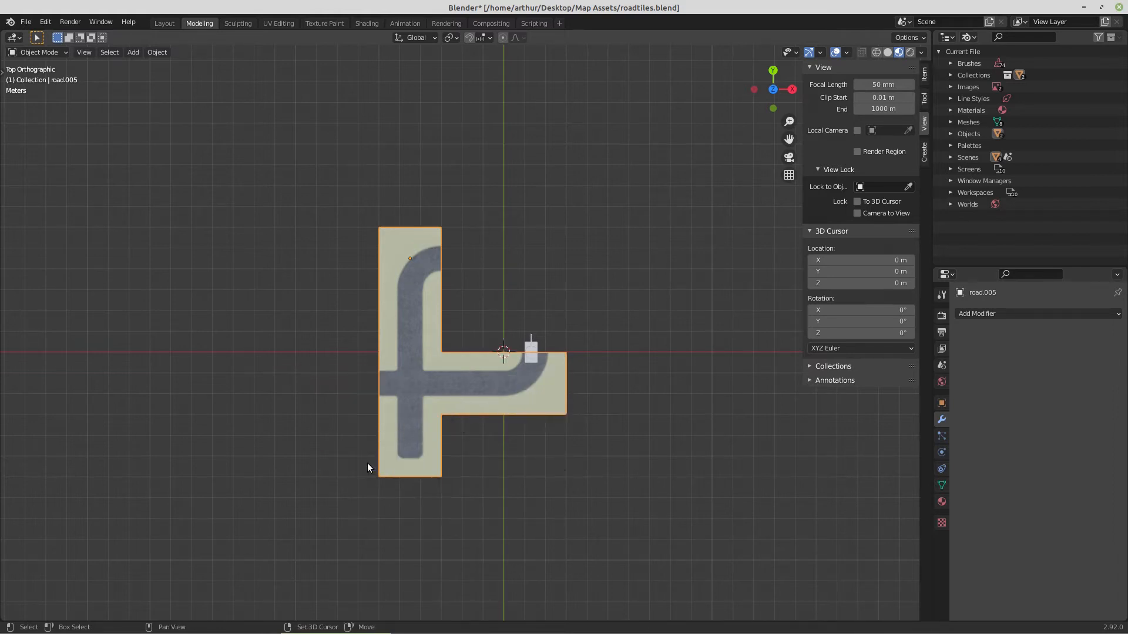
Add a mesh circle with N-Gon fill at the world origin and scale it up until it surrounds the road tiles.
{"action": "key", "text": "shift+a"}
{"action": "mouse_move", "coordinate": [355, 393]}
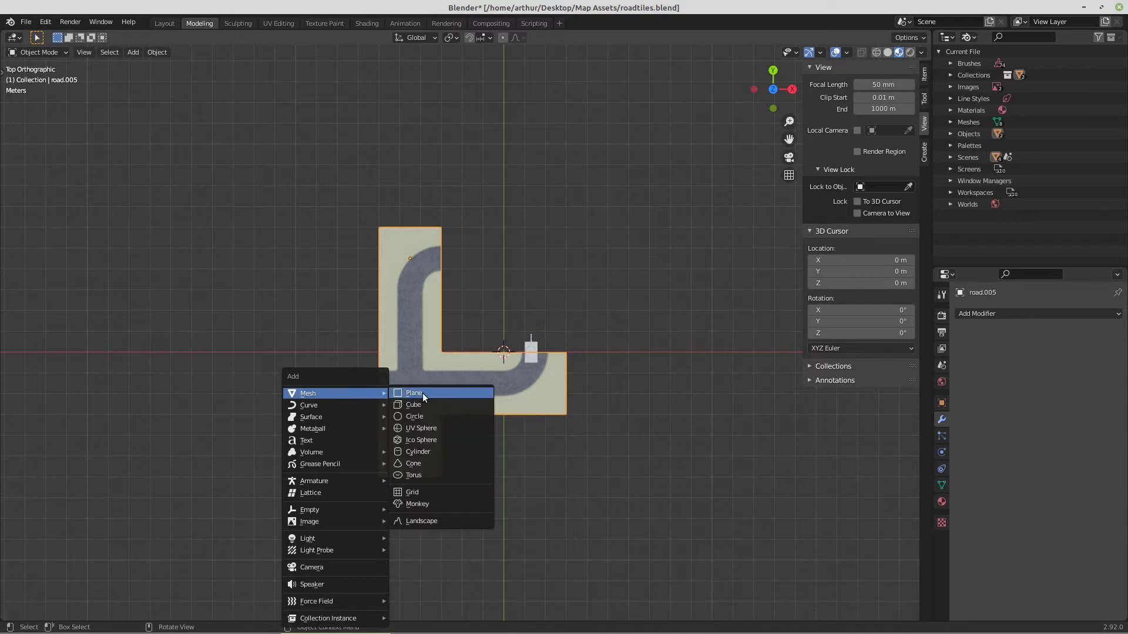
{"action": "left_click", "coordinate": [424, 414]}
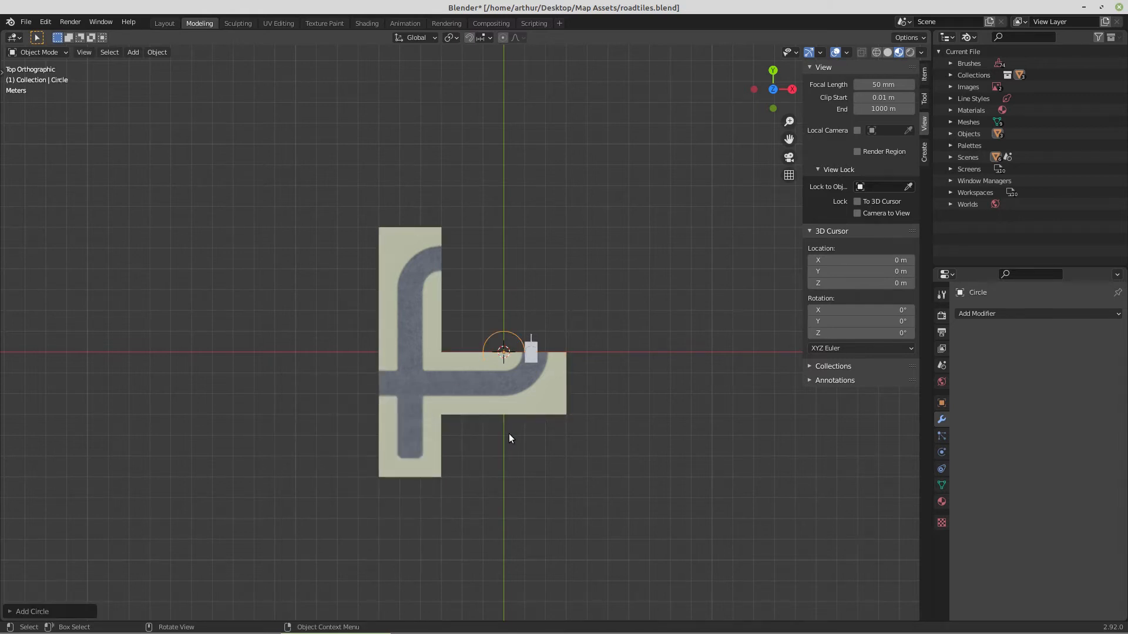
{"action": "key", "text": "F9"}
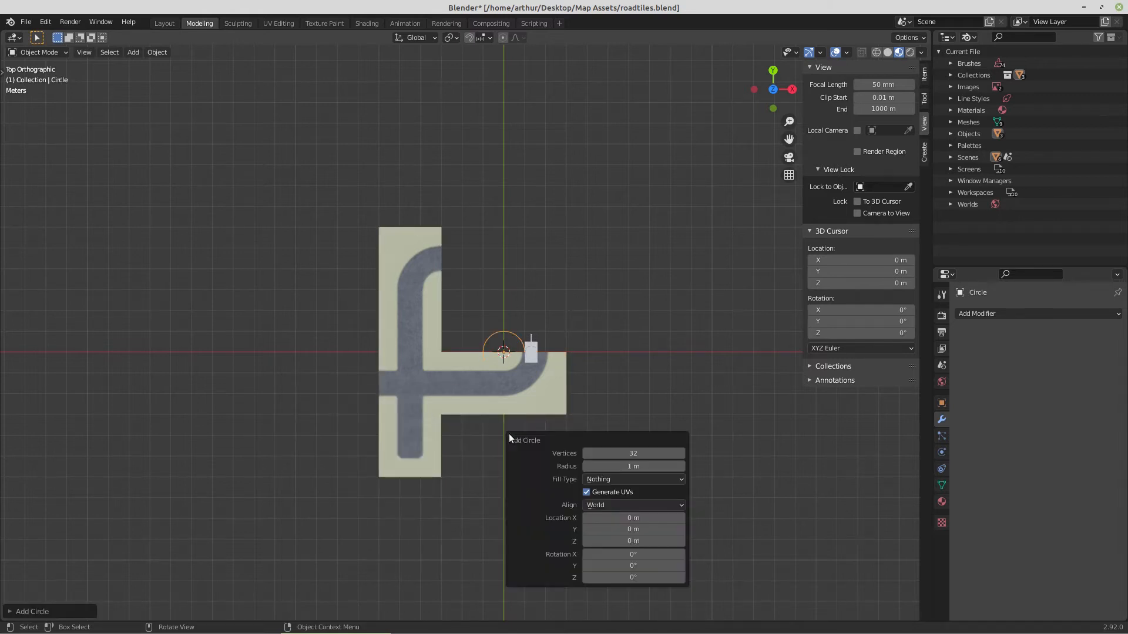
{"action": "left_click", "coordinate": [634, 480]}
{"action": "left_click", "coordinate": [624, 508]}
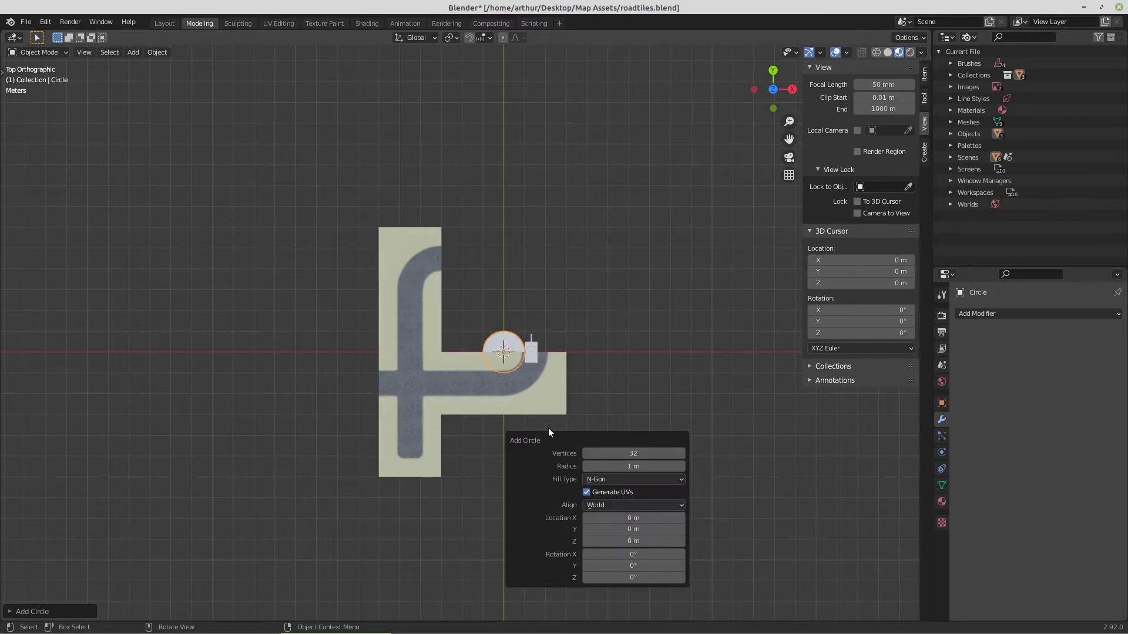
{"action": "key", "text": "s"}
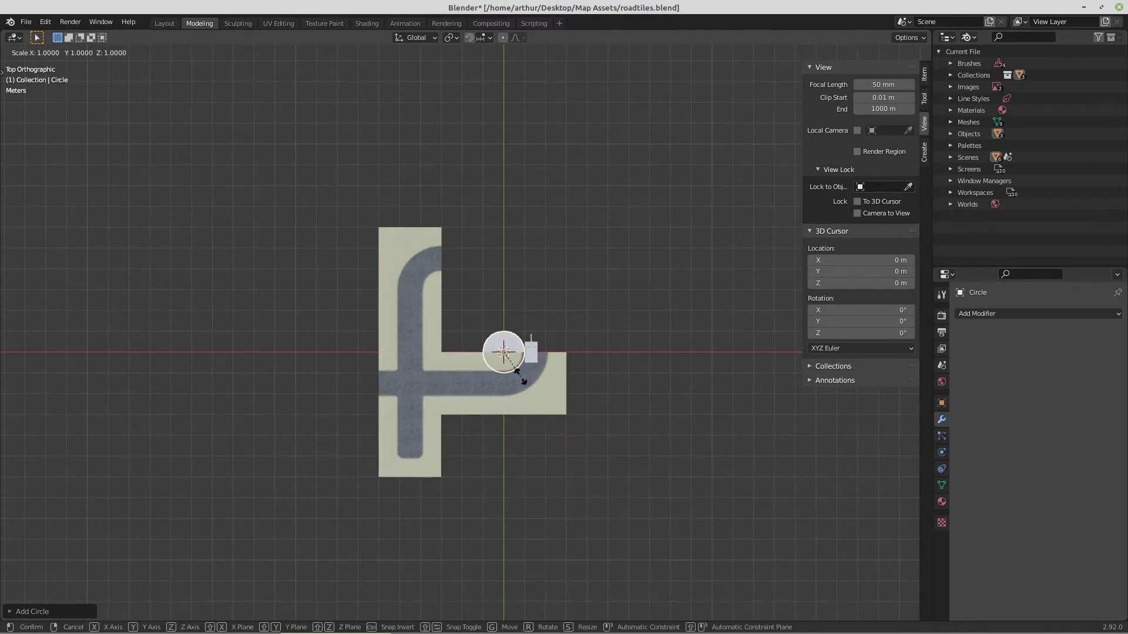
{"action": "left_click", "coordinate": [874, 68]}
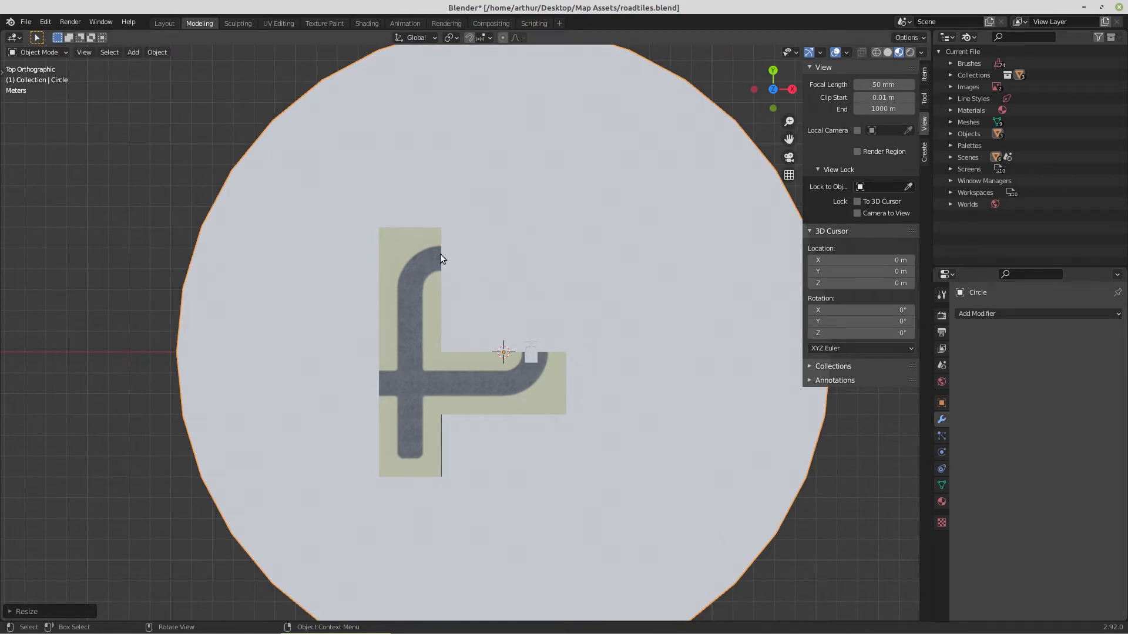
Select the road mesh and the circle together, then knife-project the road tiles' outline onto the circle in Edit Mode.
{"action": "left_click", "coordinate": [424, 273]}
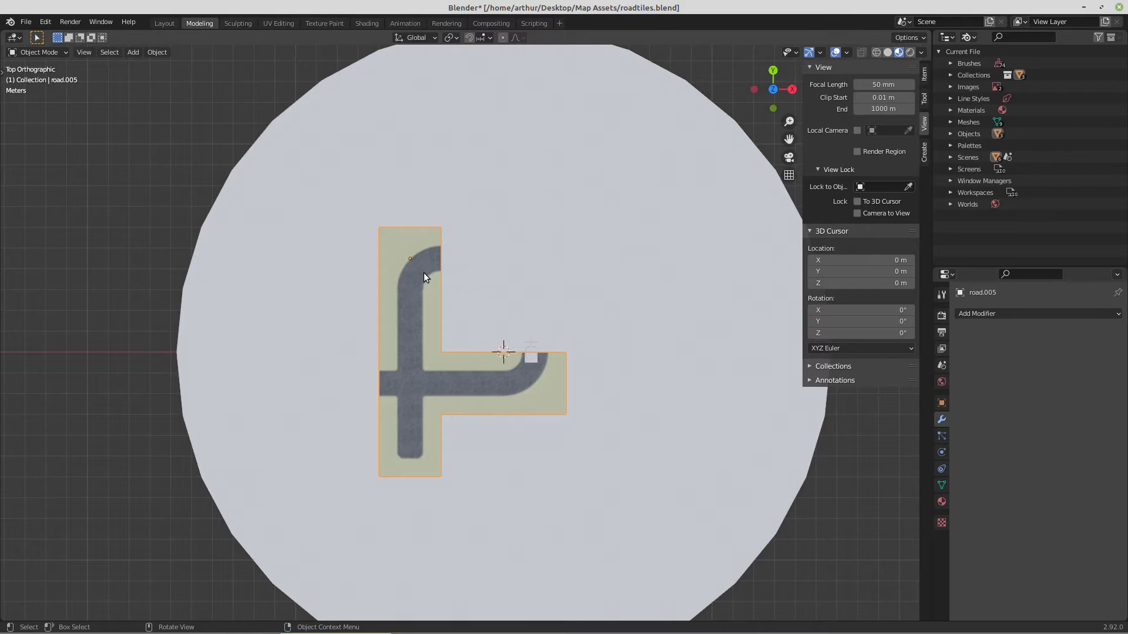
{"action": "left_click", "coordinate": [481, 237]}
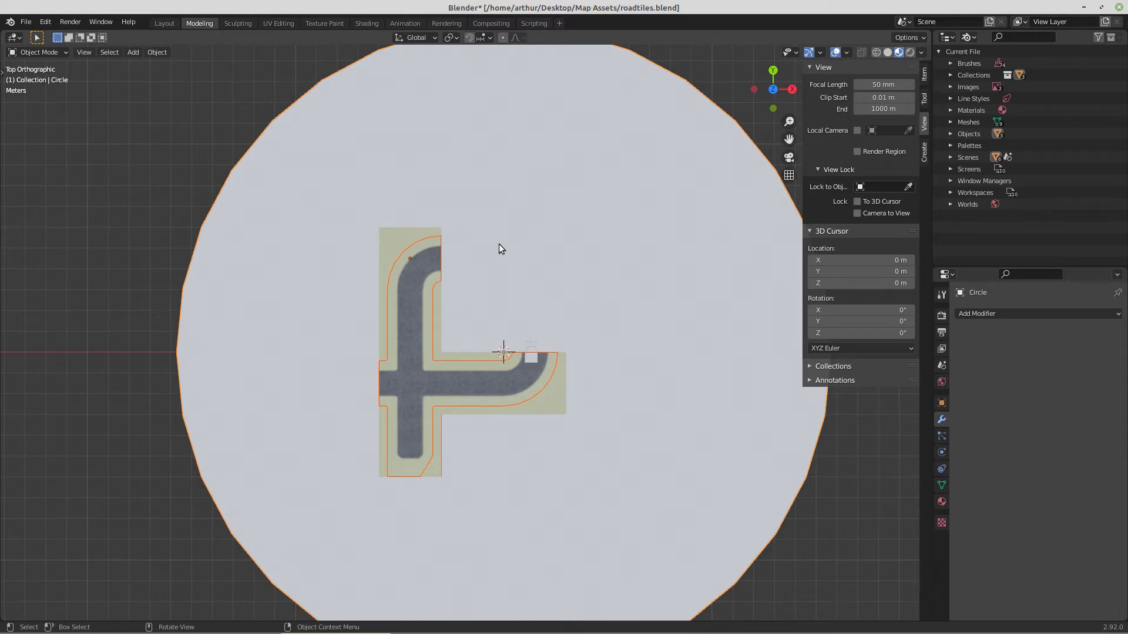
{"action": "key", "text": "Tab"}
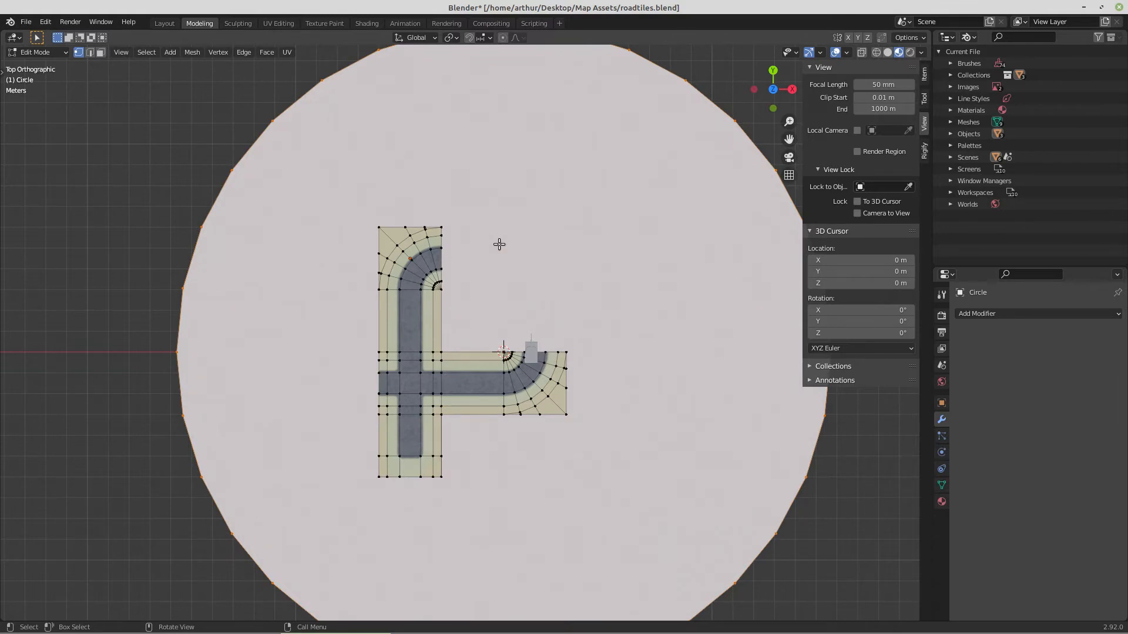
{"action": "key", "text": "a"}
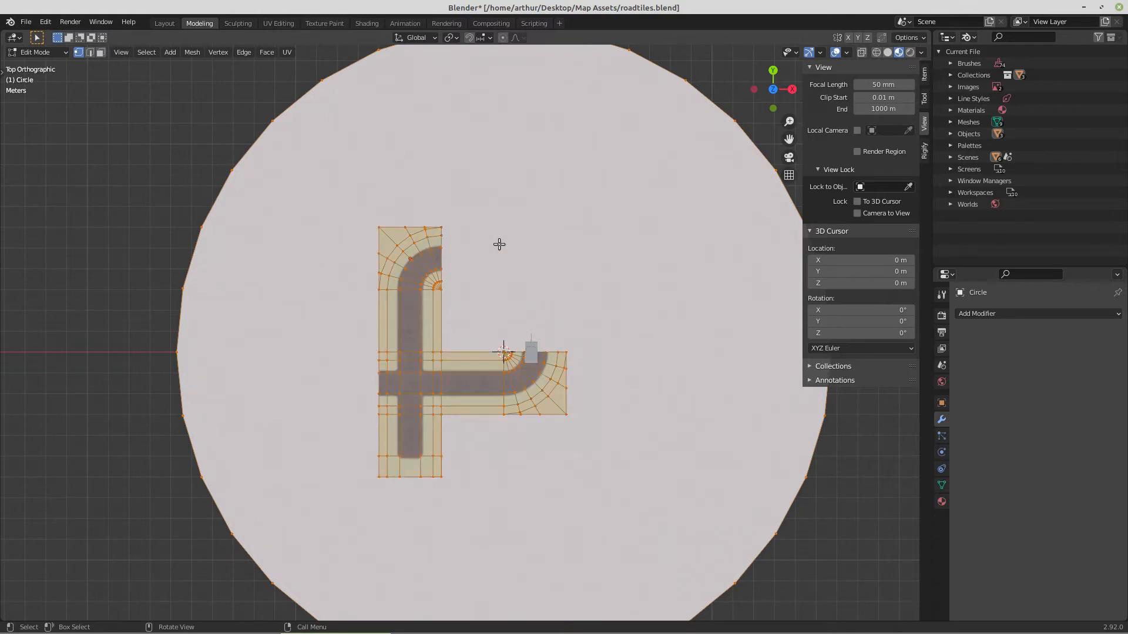
{"action": "left_click", "coordinate": [192, 53]}
{"action": "left_click", "coordinate": [225, 185]}
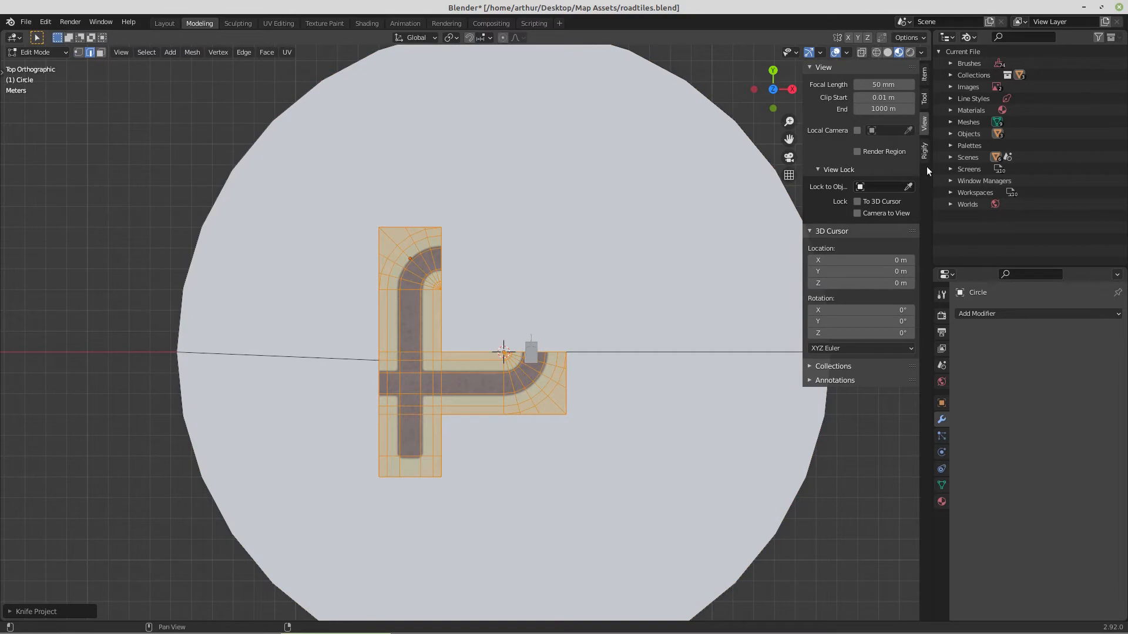
Hide road.005 in the View Layer listing and delete the circle's faces inside the projected road outline.
{"action": "left_click", "coordinate": [971, 40]}
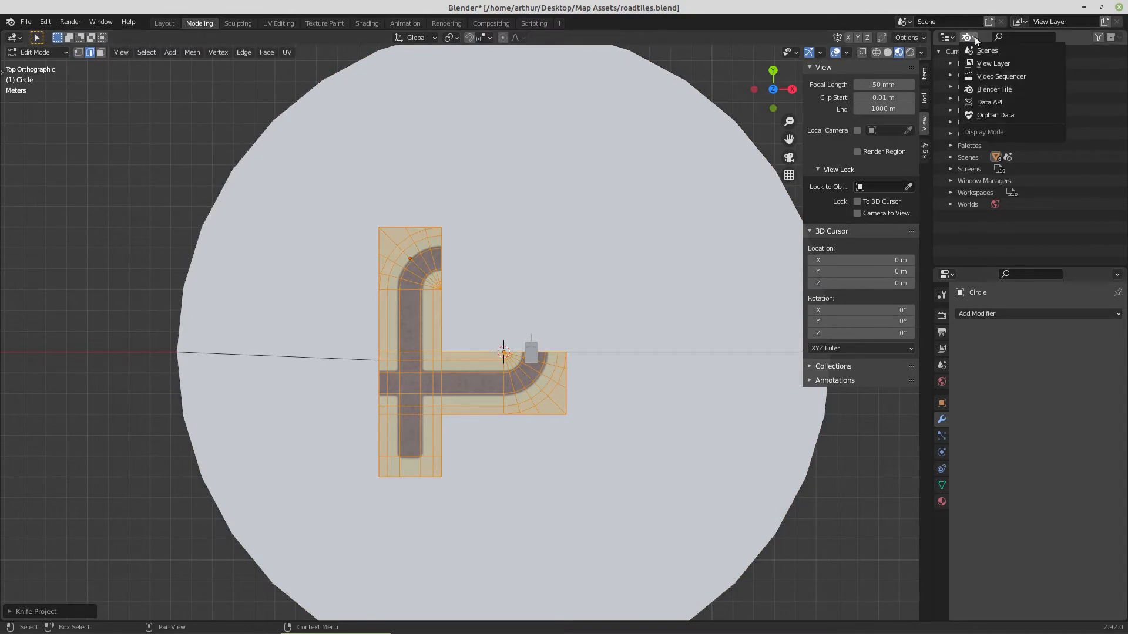
{"action": "left_click", "coordinate": [984, 64]}
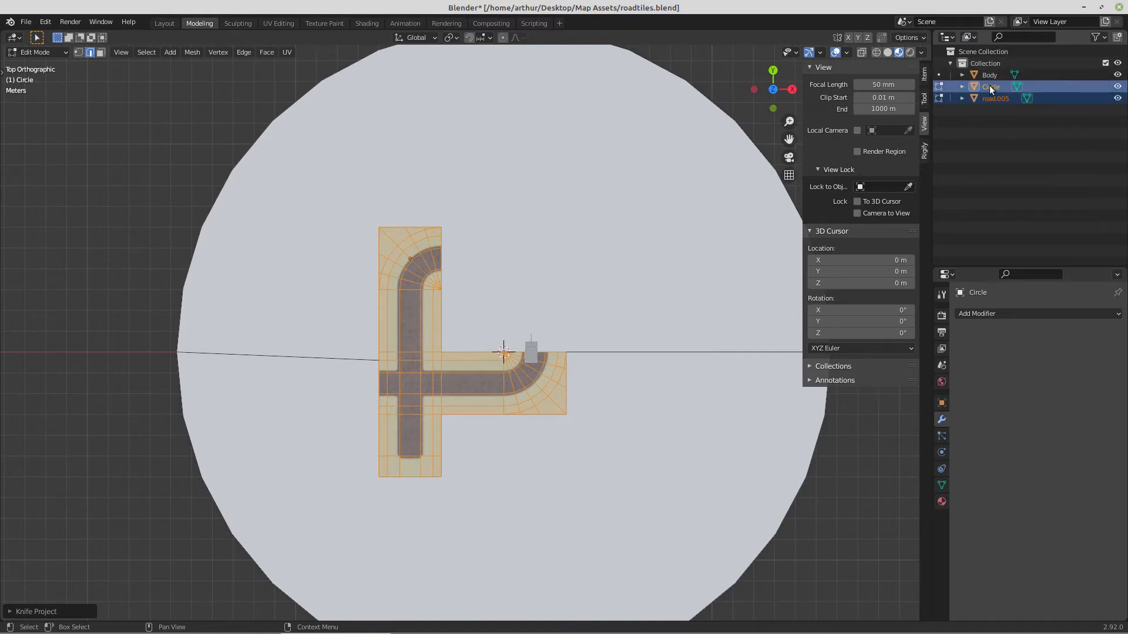
{"action": "left_click", "coordinate": [1117, 98]}
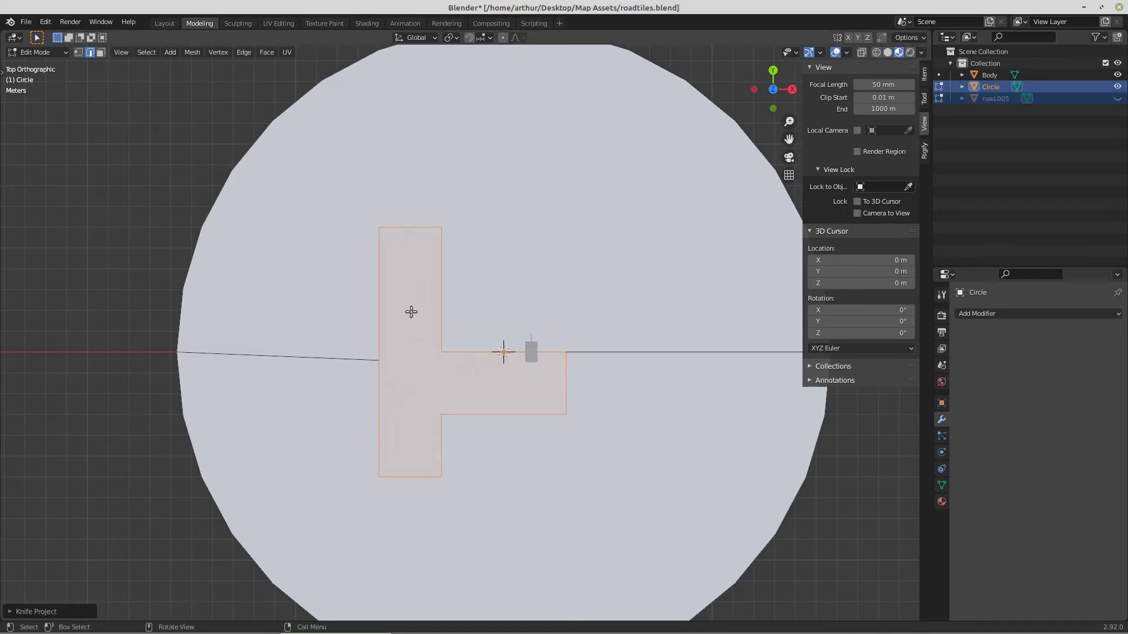
{"action": "key", "text": "x"}
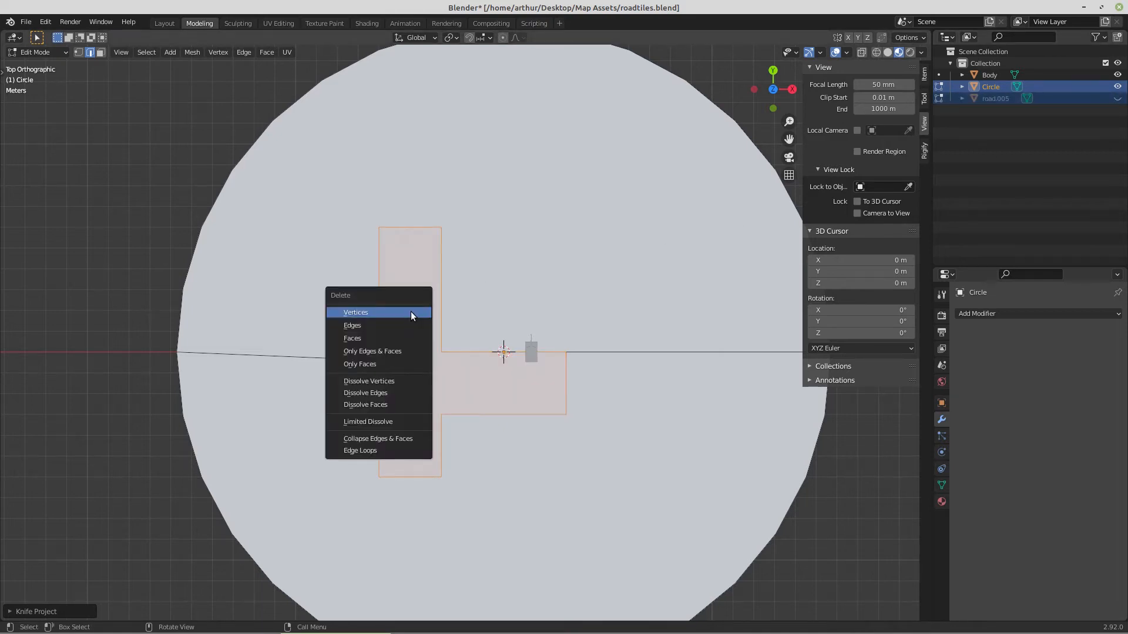
{"action": "left_click", "coordinate": [378, 339]}
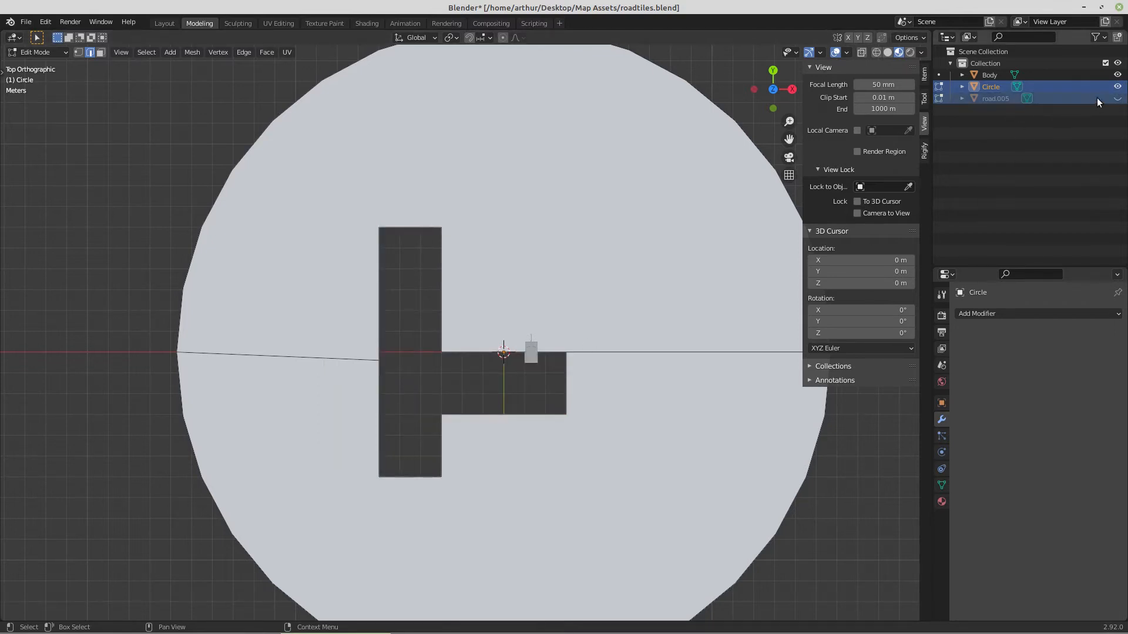
Show road.005 again and join the cut circle into it in Object Mode.
{"action": "left_click", "coordinate": [1118, 98]}
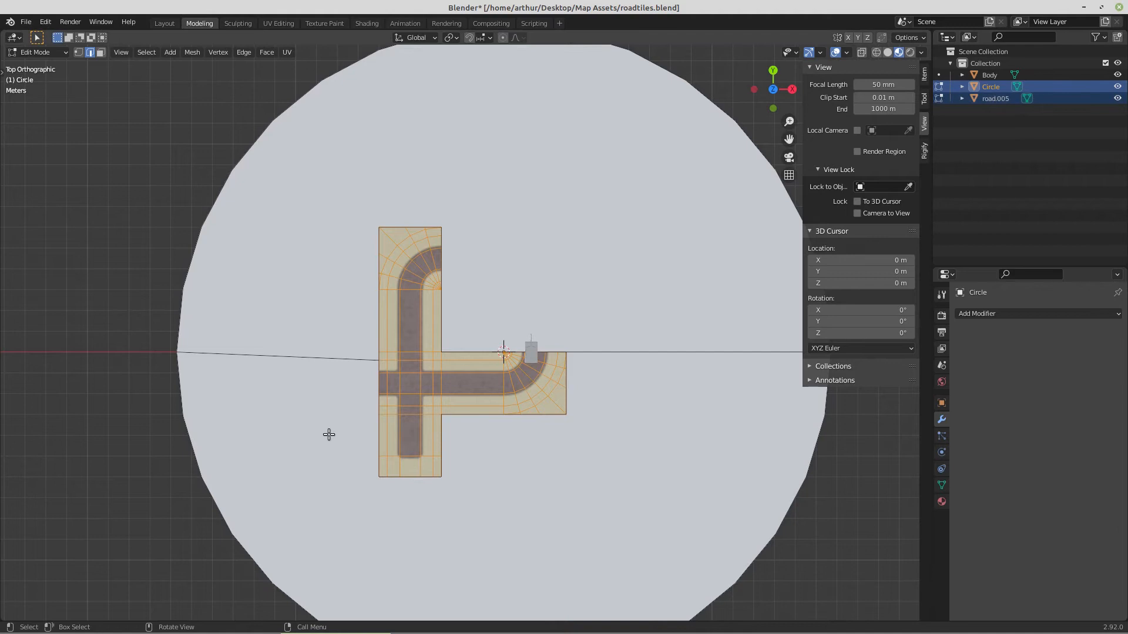
{"action": "key", "text": "Tab"}
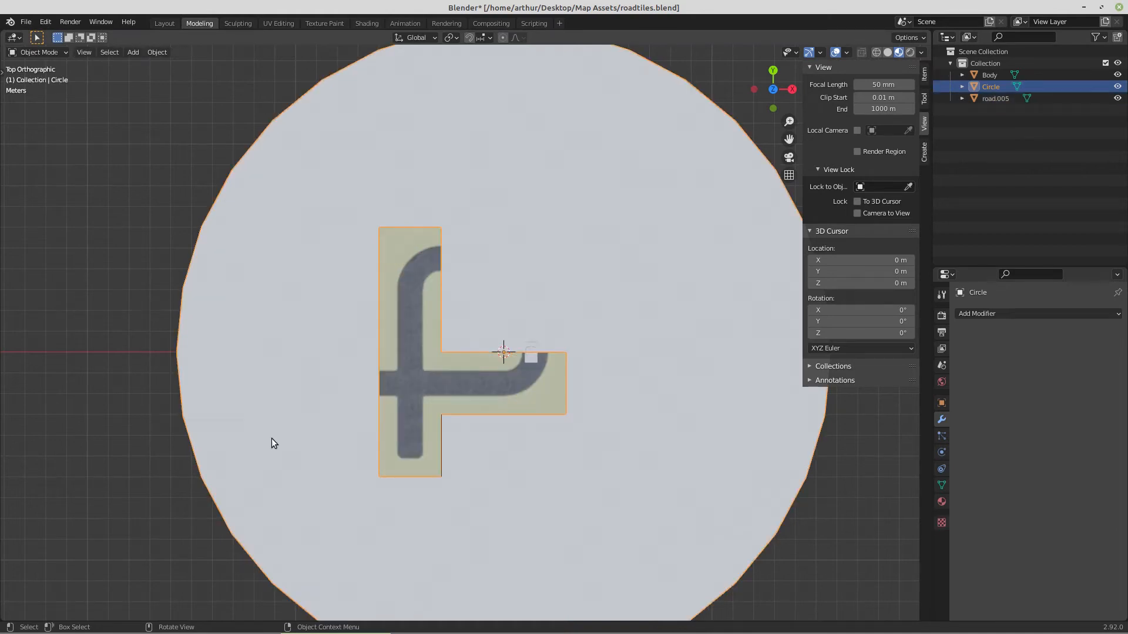
{"action": "left_click", "coordinate": [412, 362], "text": "shift"}
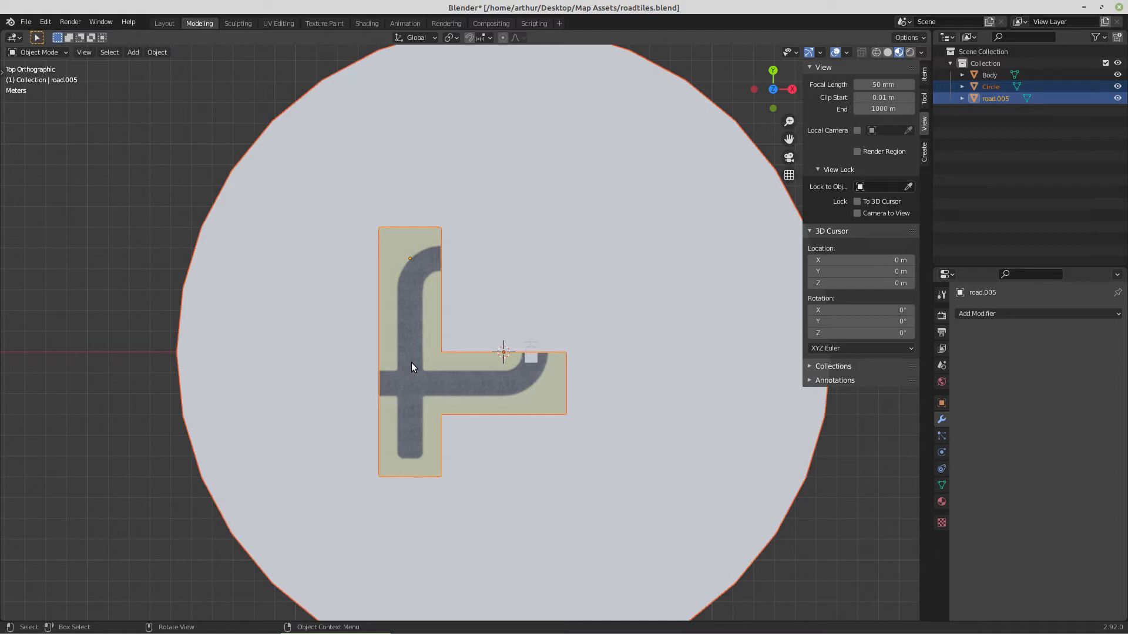
{"action": "key", "text": "ctrl+j"}
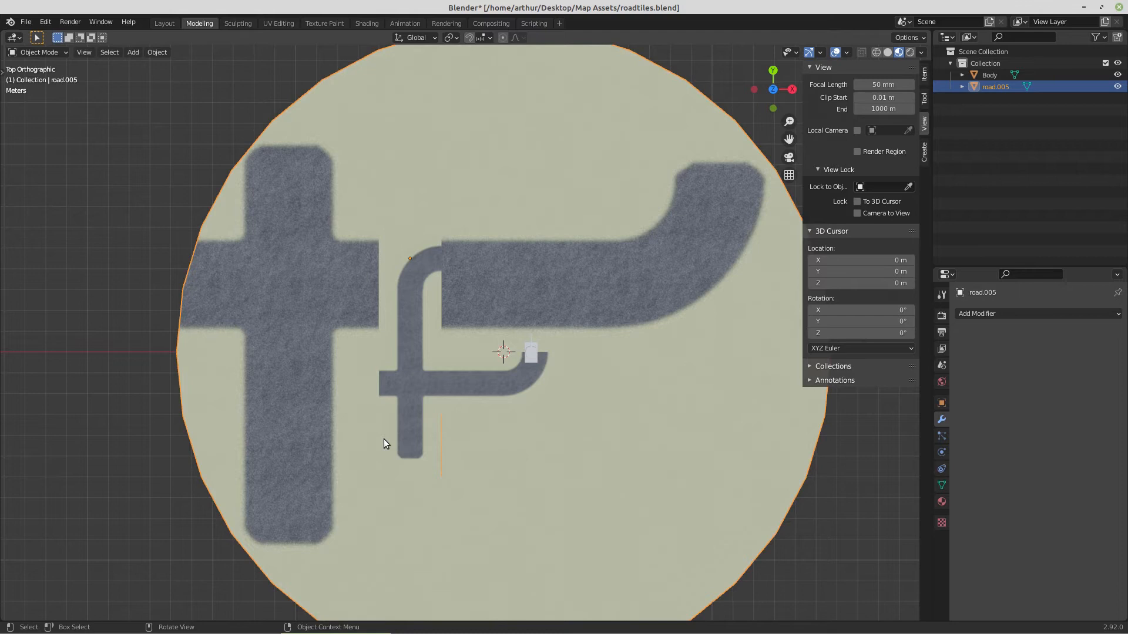
Merge all vertices of the combined road and circle mesh by distance.
{"action": "middle_click_drag", "start_coordinate": [468, 424], "coordinate": [457, 333]}
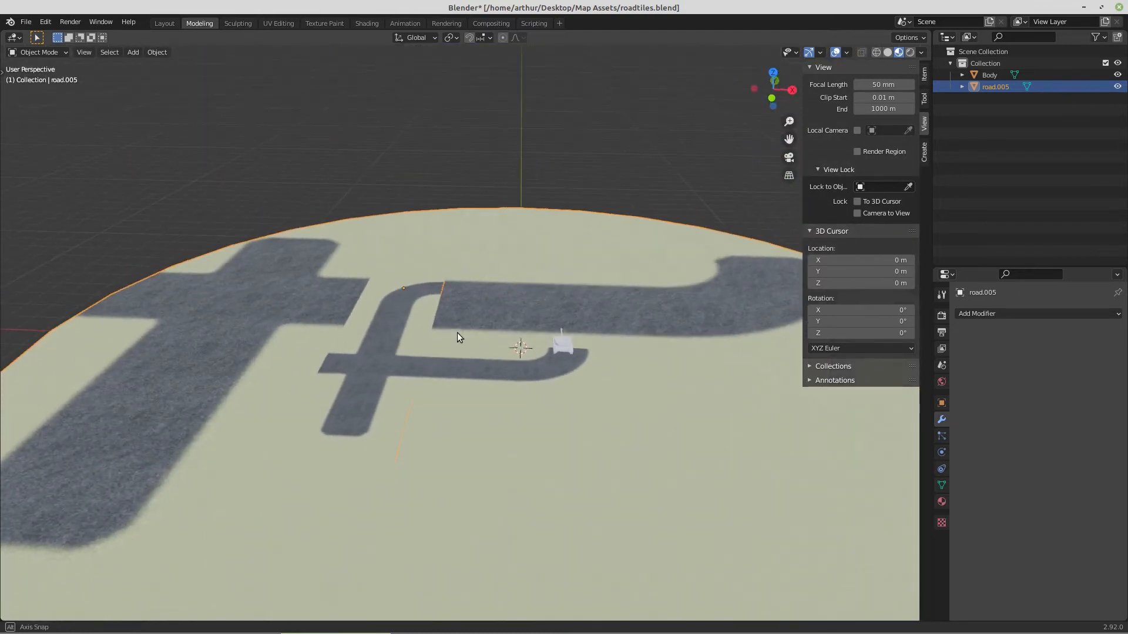
{"action": "key", "text": "Tab"}
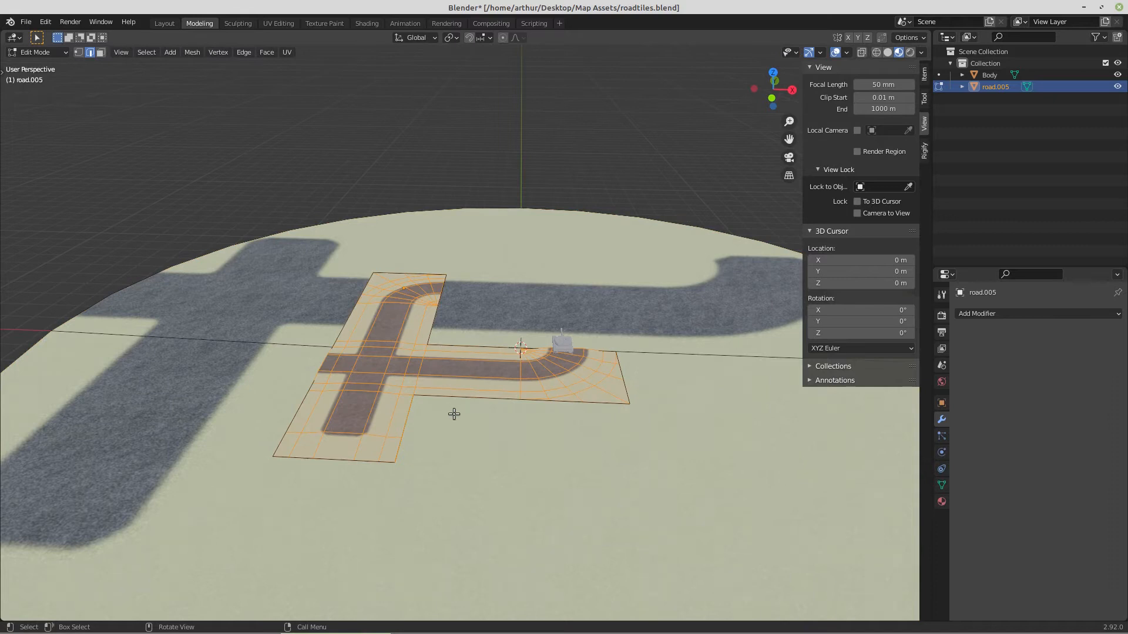
{"action": "key", "text": "a"}
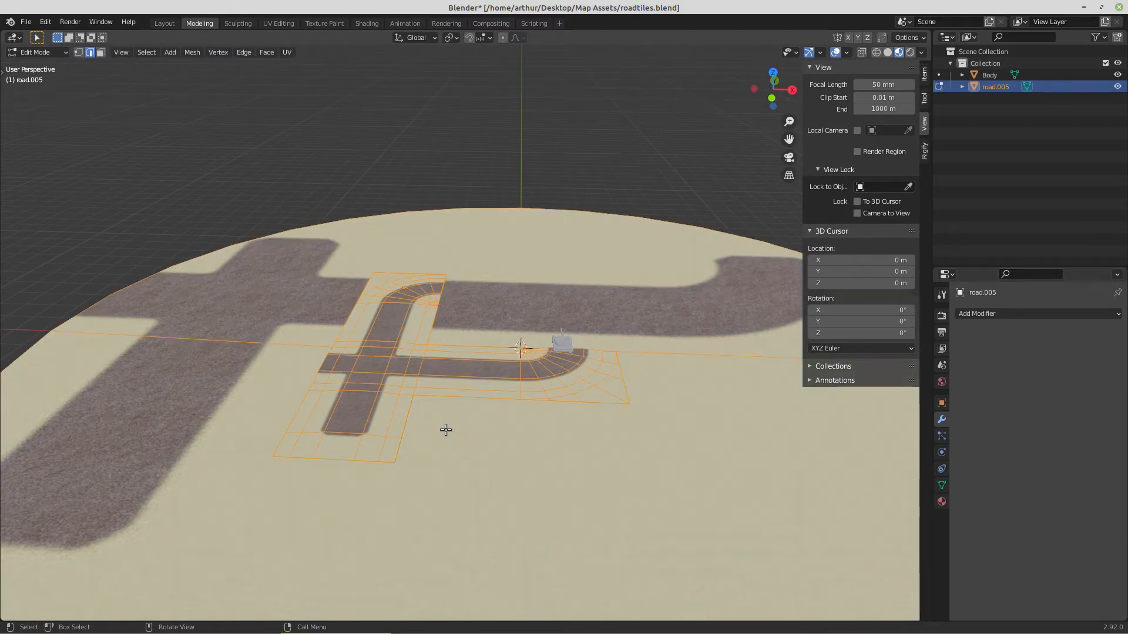
{"action": "key", "text": "m"}
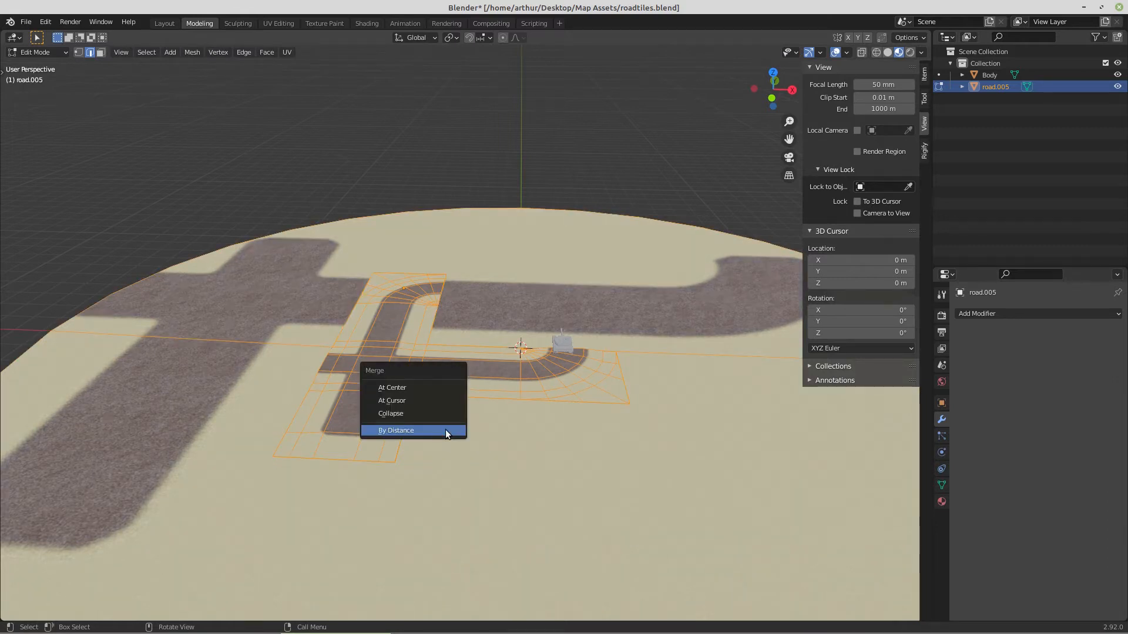
{"action": "left_click", "coordinate": [446, 430]}
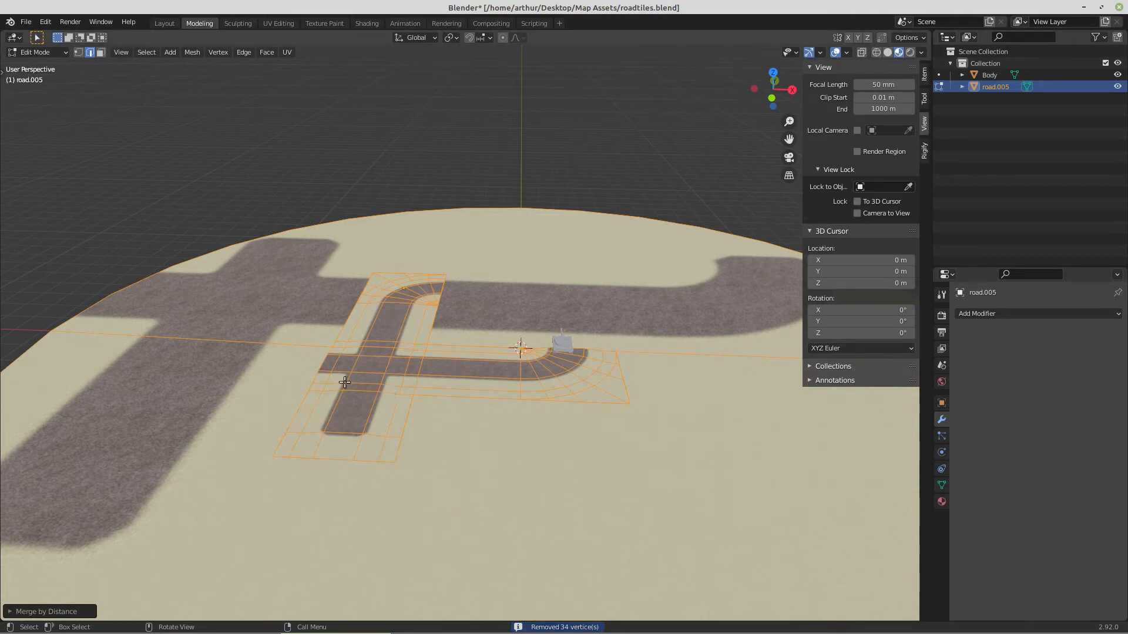
Examine the seams between the road tiles and the surrounding ground from several angles.
{"action": "middle_click_drag", "start_coordinate": [323, 460], "coordinate": [506, 448]}
{"action": "scroll", "coordinate": [507, 447], "scroll_direction": "up", "scroll_amount": 3}
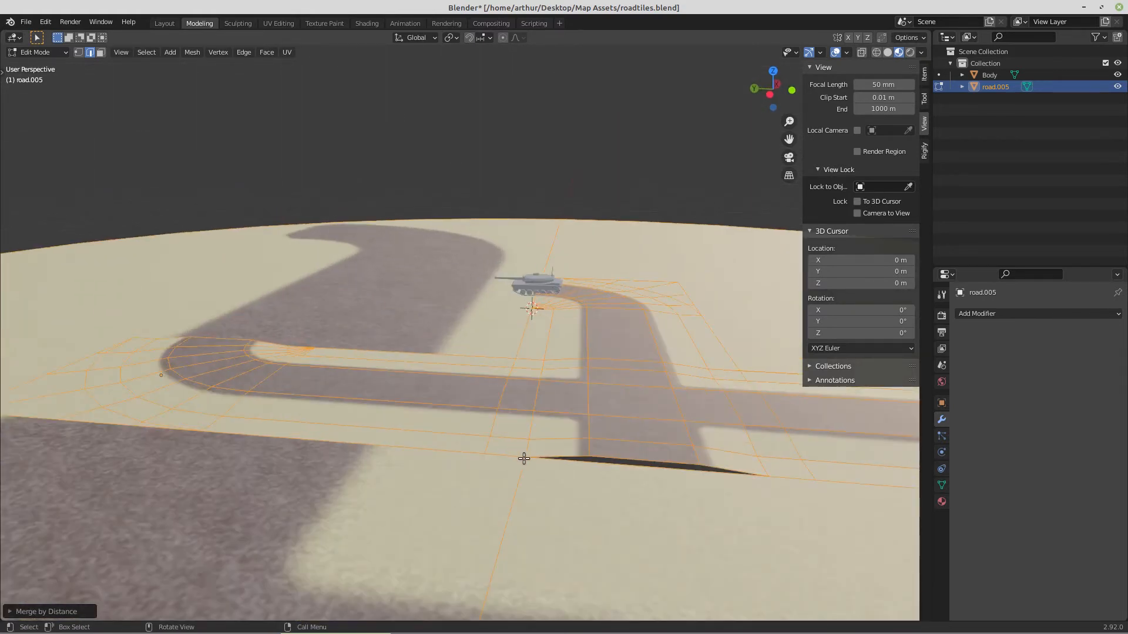
{"action": "middle_click_drag", "start_coordinate": [662, 463], "coordinate": [602, 456]}
{"action": "scroll", "coordinate": [588, 473], "scroll_direction": "down", "scroll_amount": 2}
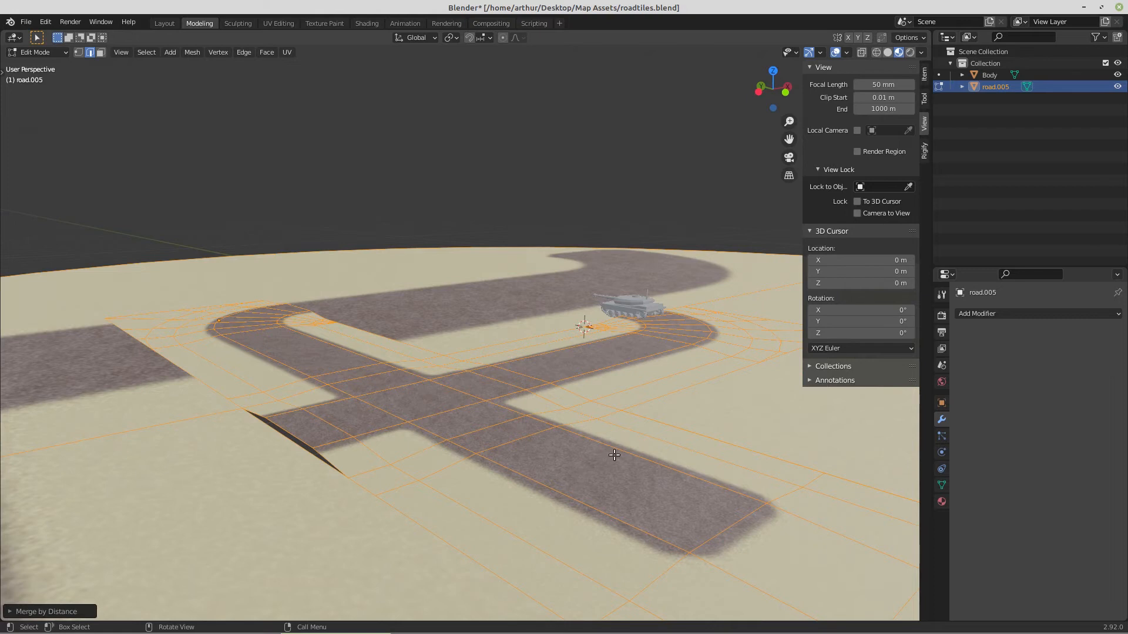
{"action": "scroll", "coordinate": [701, 547], "scroll_direction": "down", "scroll_amount": 2}
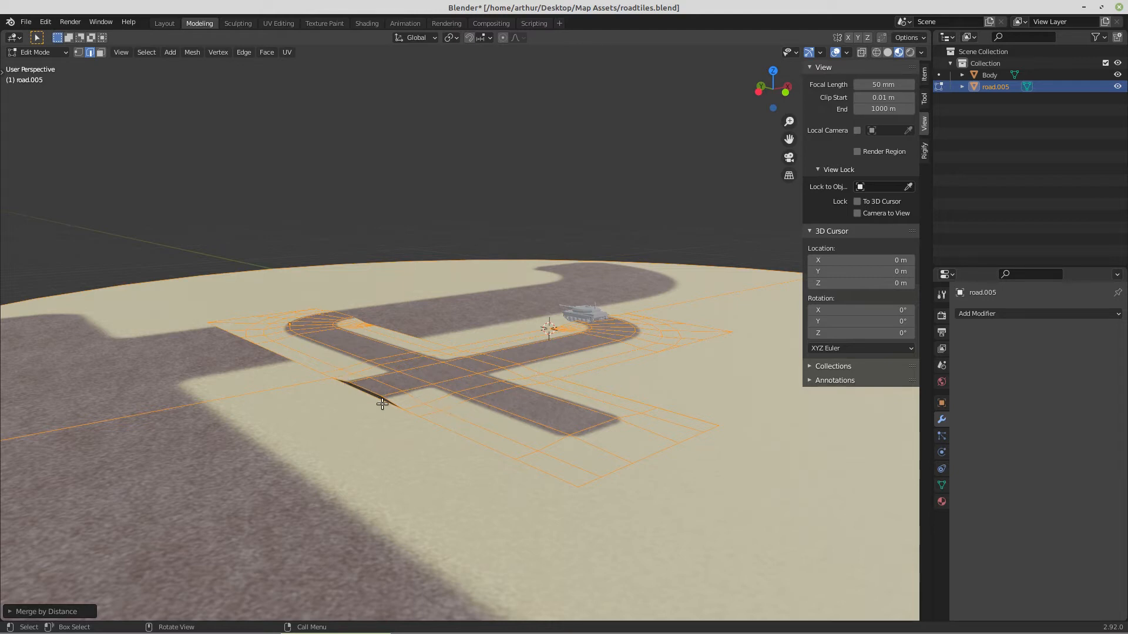
{"action": "middle_click_drag", "start_coordinate": [341, 396], "coordinate": [631, 377]}
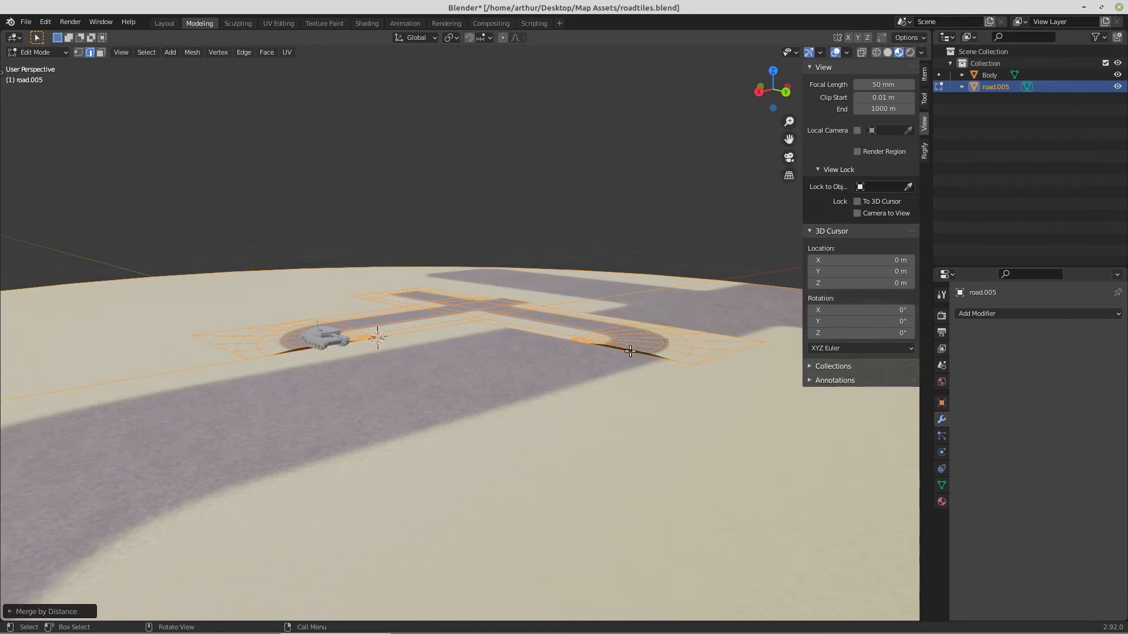
{"action": "scroll", "coordinate": [317, 368], "scroll_direction": "up", "scroll_amount": 2}
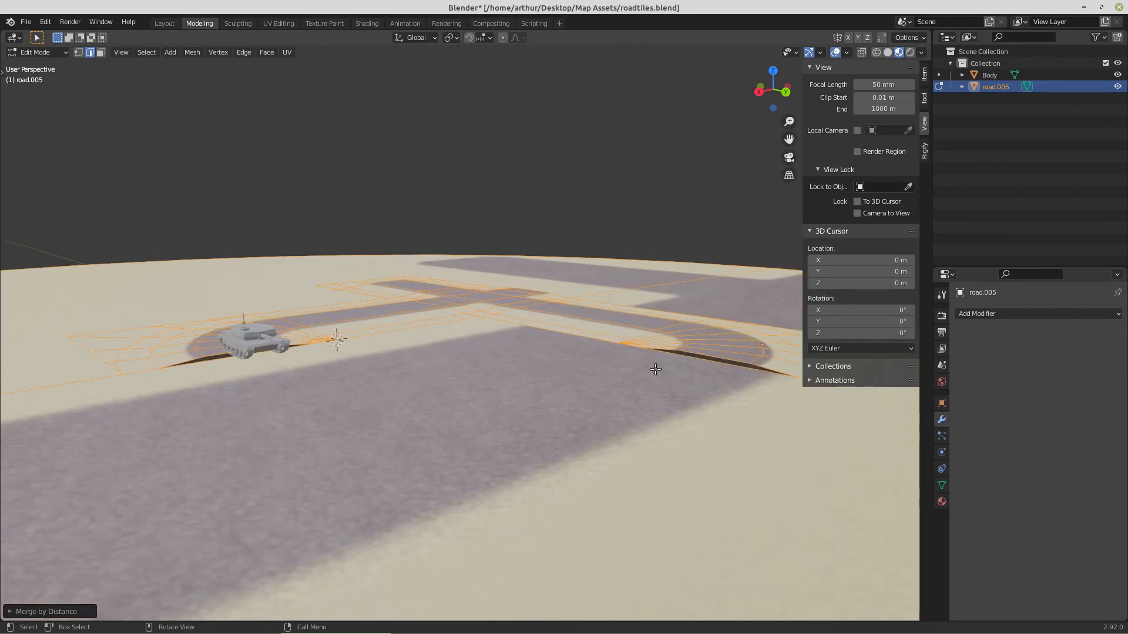
{"action": "middle_click_drag", "start_coordinate": [711, 372], "coordinate": [421, 386]}
{"action": "scroll", "coordinate": [421, 386], "scroll_direction": "down", "scroll_amount": 3}
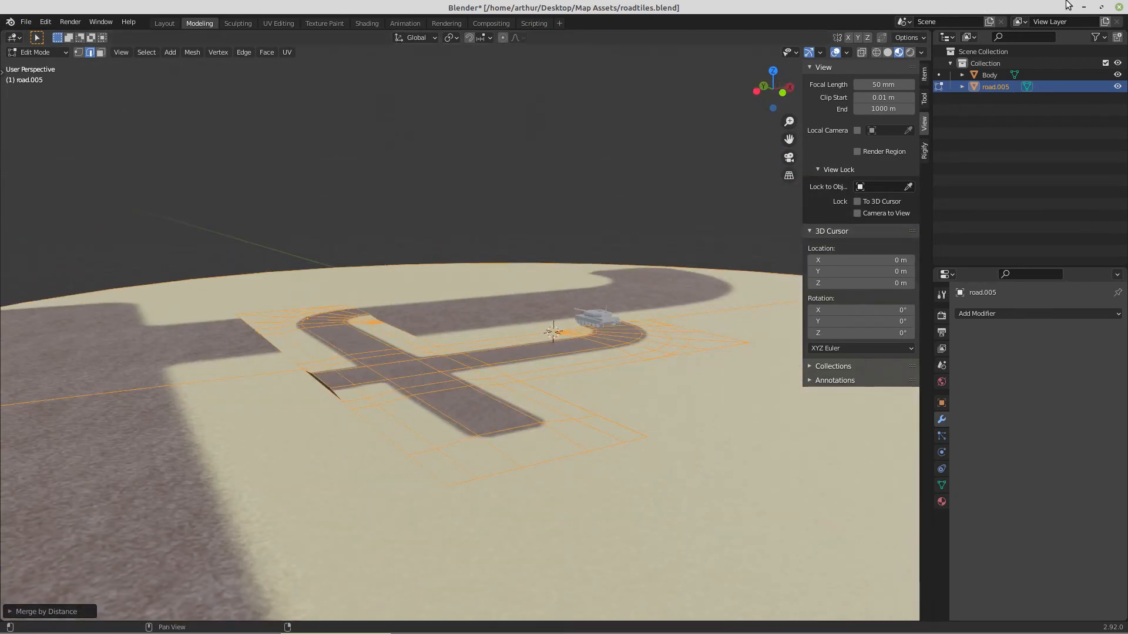
Close roadtiles.blend without saving its changes.
{"action": "left_click", "coordinate": [1118, 7]}
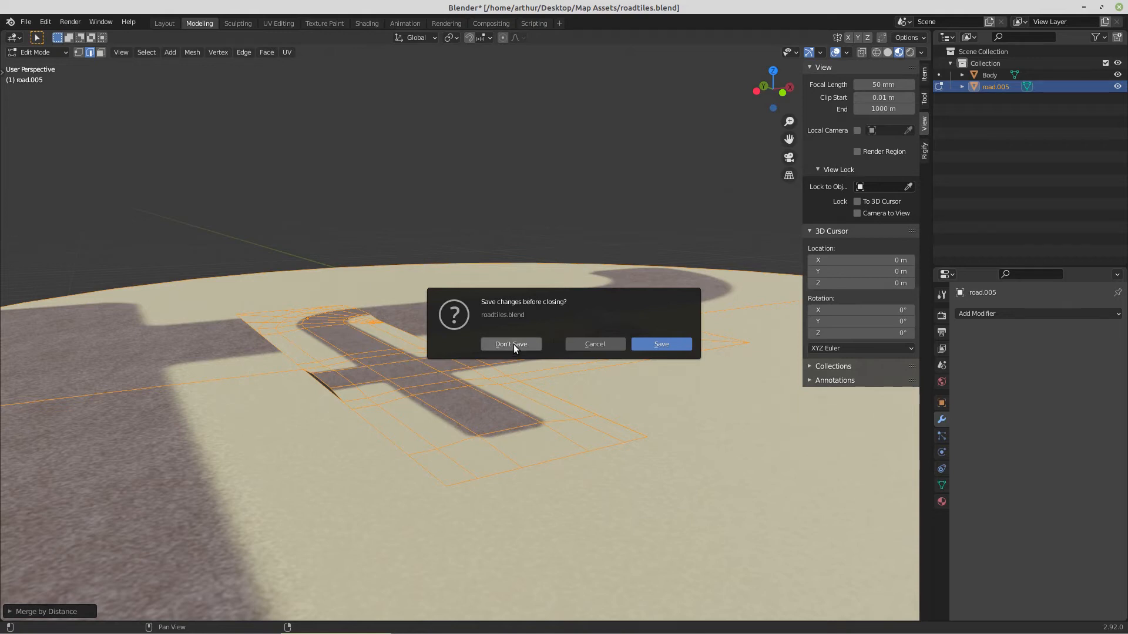
{"action": "left_click", "coordinate": [512, 344]}
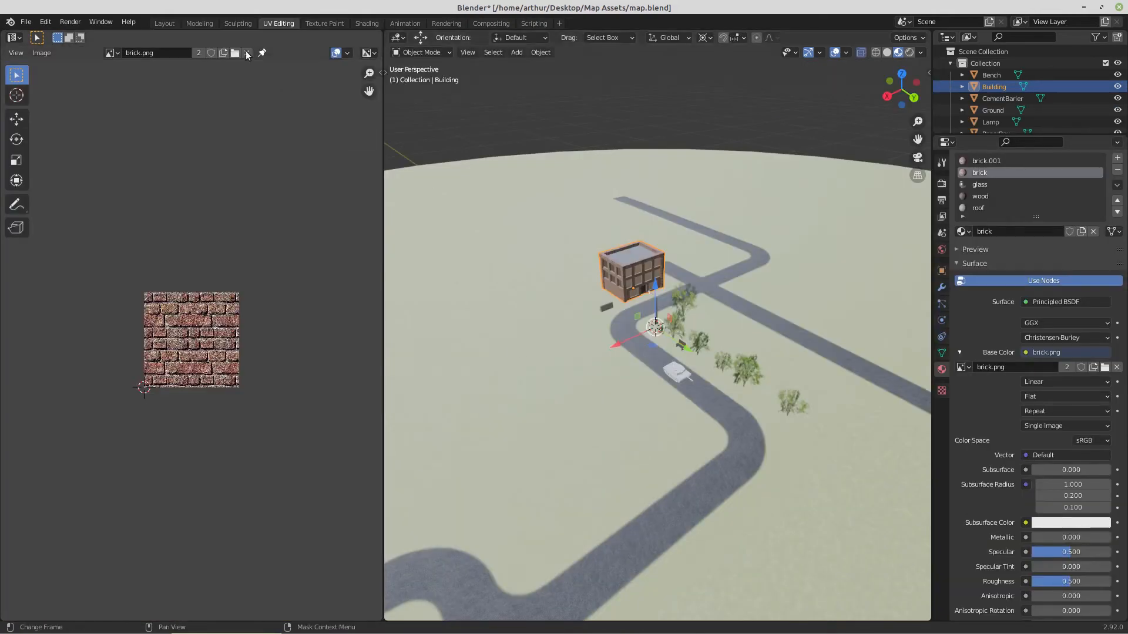
Show map.blend in the Modeling workspace and view the building, paper box, trees and bench up close.
{"action": "left_click", "coordinate": [199, 23]}
{"action": "scroll", "coordinate": [464, 377], "scroll_direction": "down", "scroll_amount": 5}
{"action": "middle_click_drag", "start_coordinate": [463, 378], "coordinate": [549, 379]}
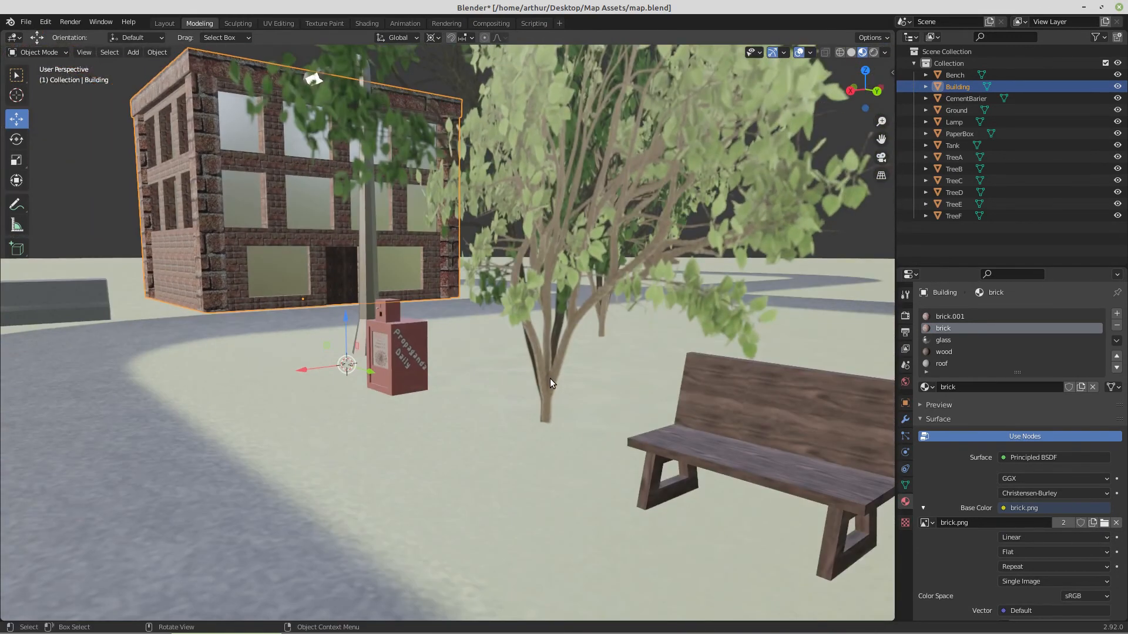
{"action": "scroll", "coordinate": [450, 369], "scroll_direction": "up", "scroll_amount": 3}
{"action": "middle_click_drag", "start_coordinate": [453, 369], "coordinate": [463, 362]}
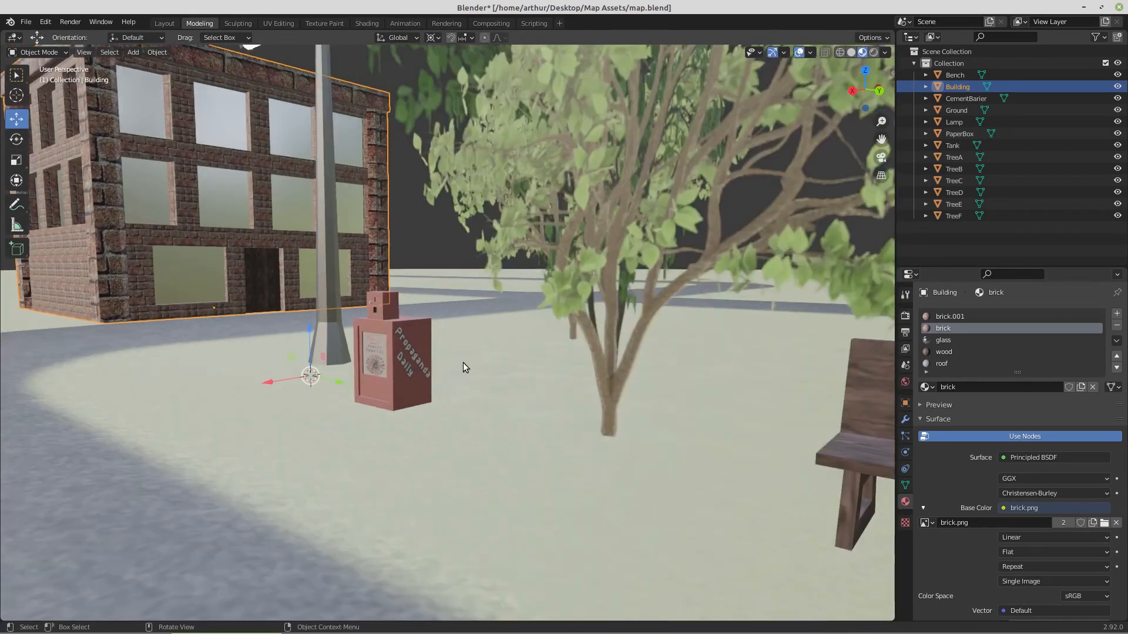
View the paper box, nearest tree and bench along the road up close.
{"action": "scroll", "coordinate": [463, 362], "scroll_direction": "up", "scroll_amount": 1}
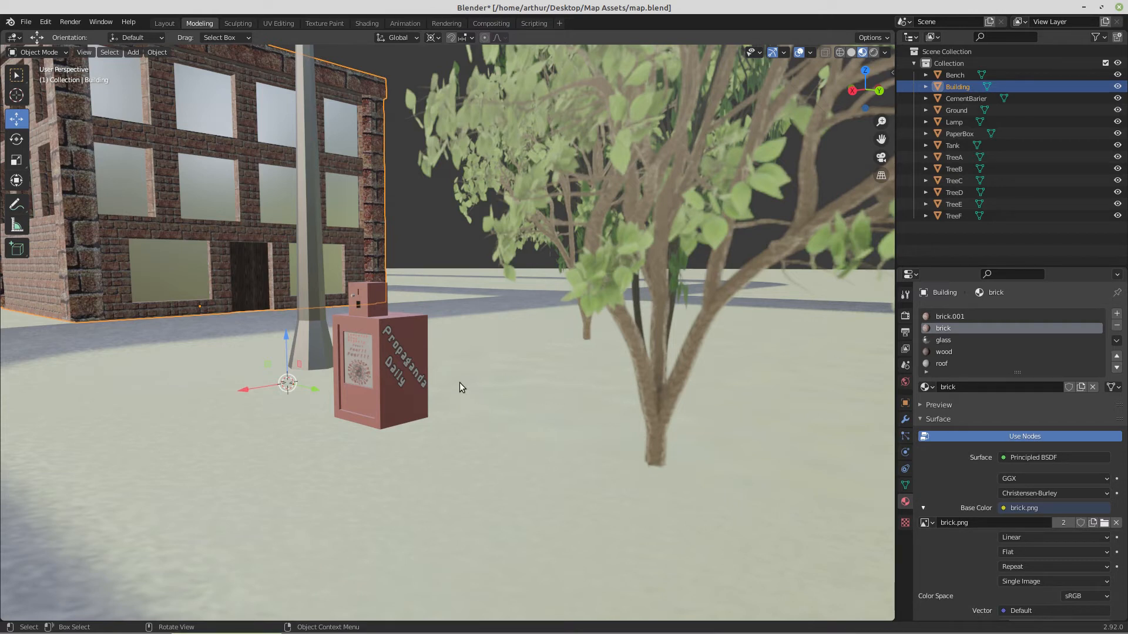
{"action": "middle_click_drag", "start_coordinate": [459, 383], "coordinate": [579, 432]}
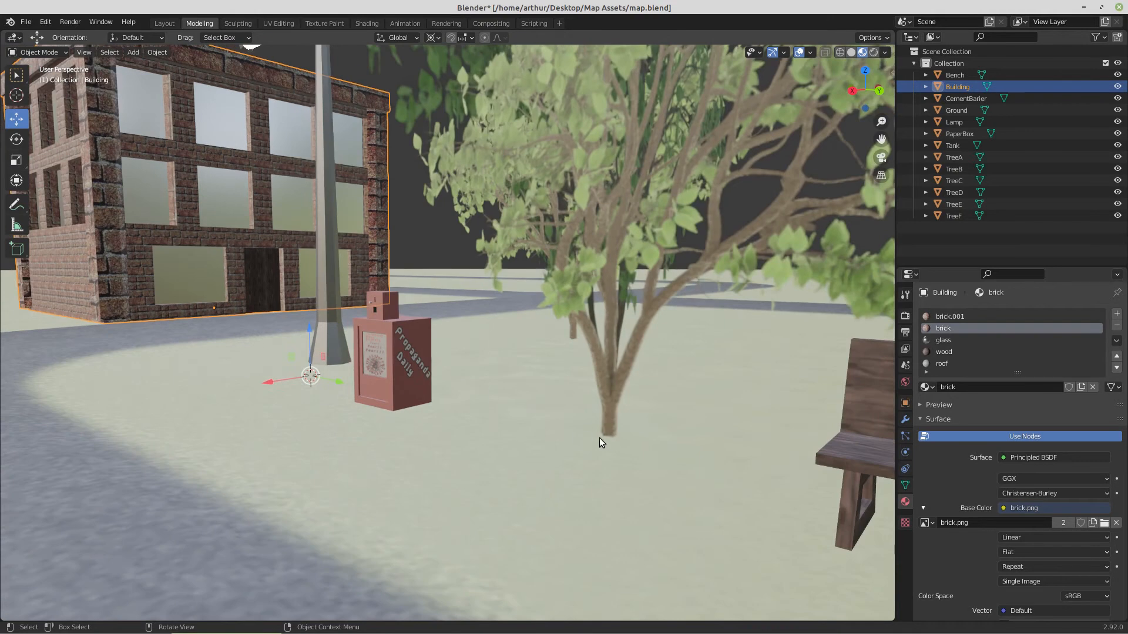
{"action": "scroll", "coordinate": [838, 228], "scroll_direction": "down", "scroll_amount": 3}
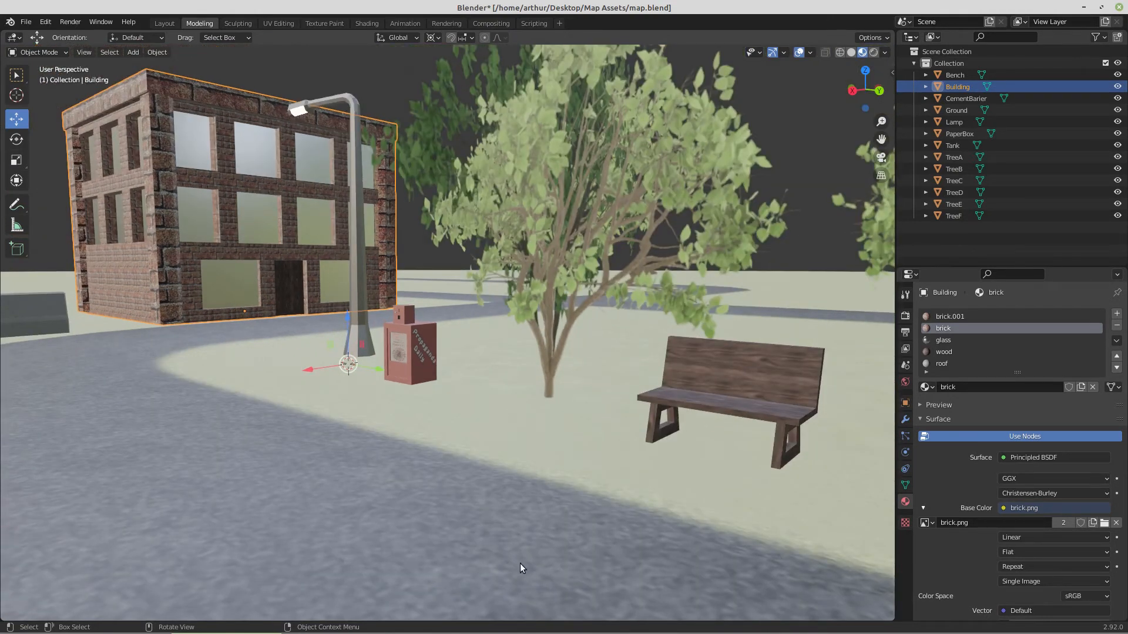
Open the recent file tree 2.blend in a second Blender window and view its row of trees from the front.
{"action": "mouse_move", "coordinate": [516, 633]}
{"action": "left_click", "coordinate": [808, 626]}
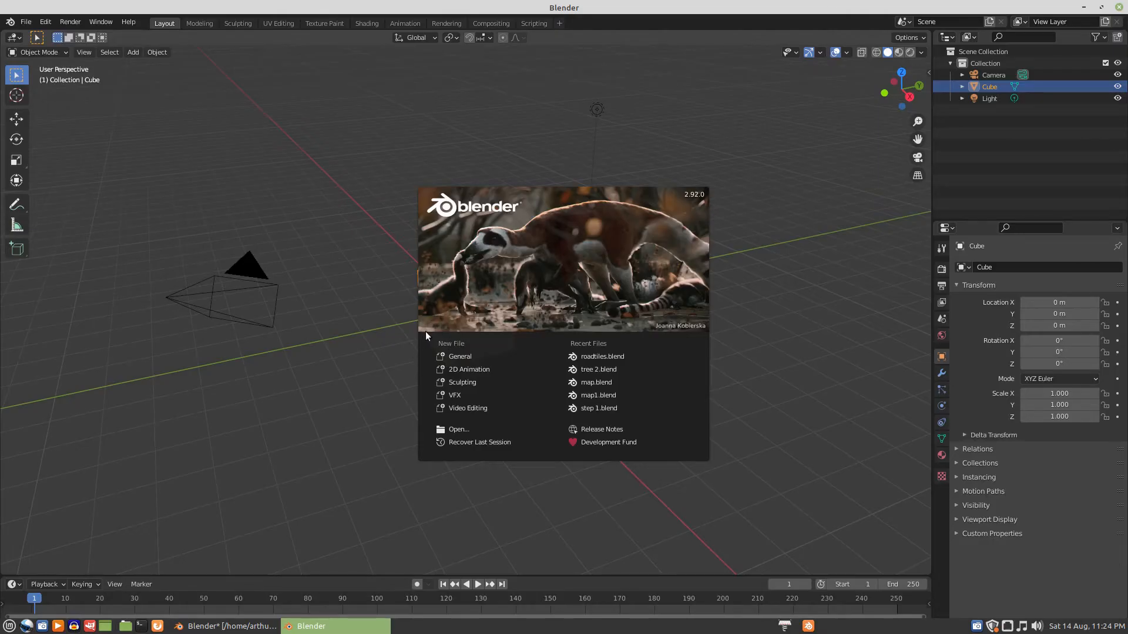
{"action": "left_click", "coordinate": [592, 370]}
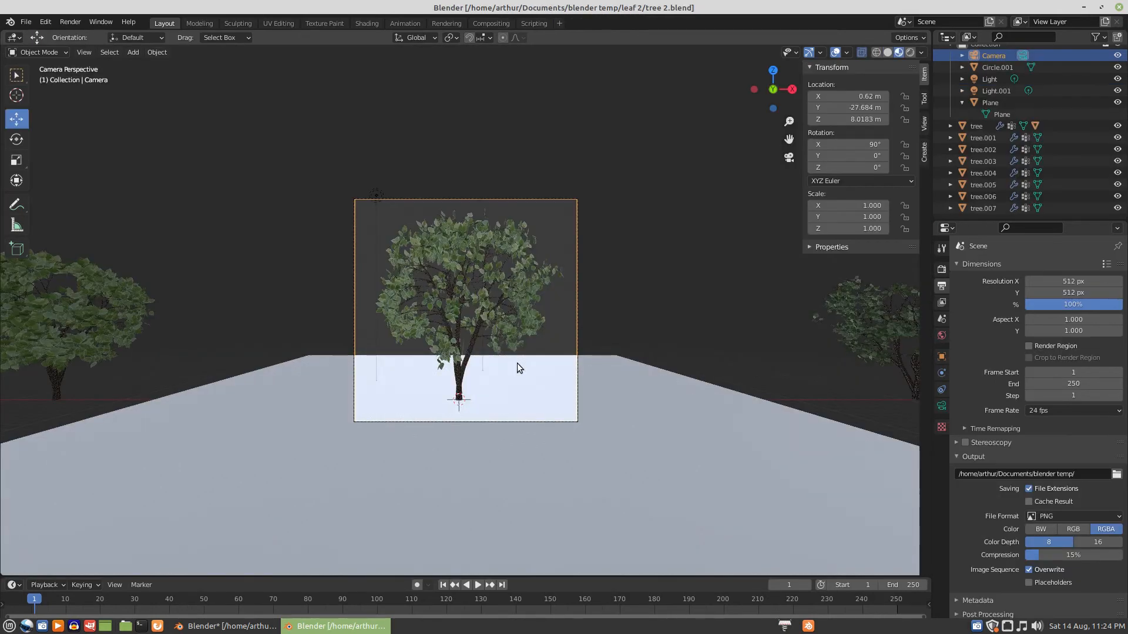
{"action": "key", "text": "KP_1"}
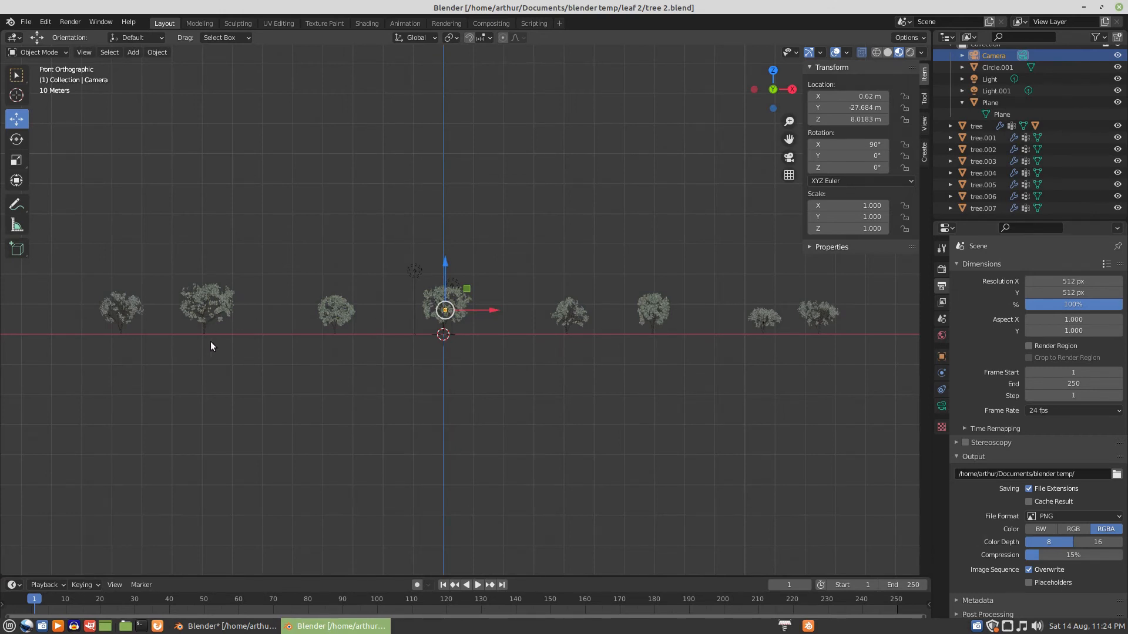
{"action": "scroll", "coordinate": [412, 355], "scroll_direction": "up", "scroll_amount": 2}
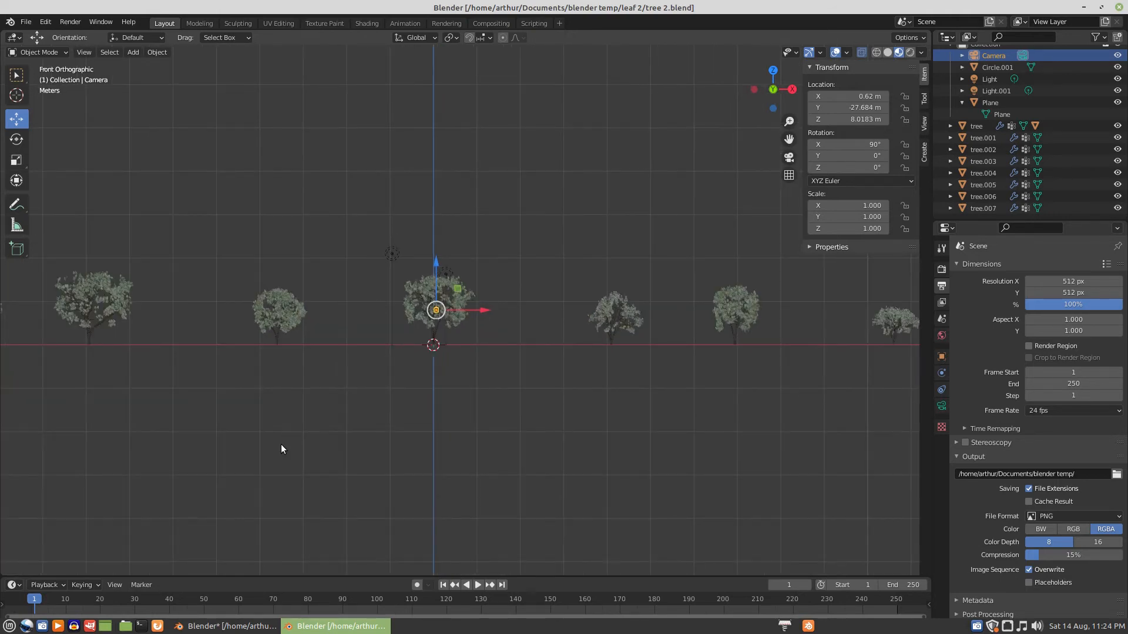
Switch to GIMP, look through its image, filter and file commands, and close it again.
{"action": "left_click", "coordinate": [91, 627]}
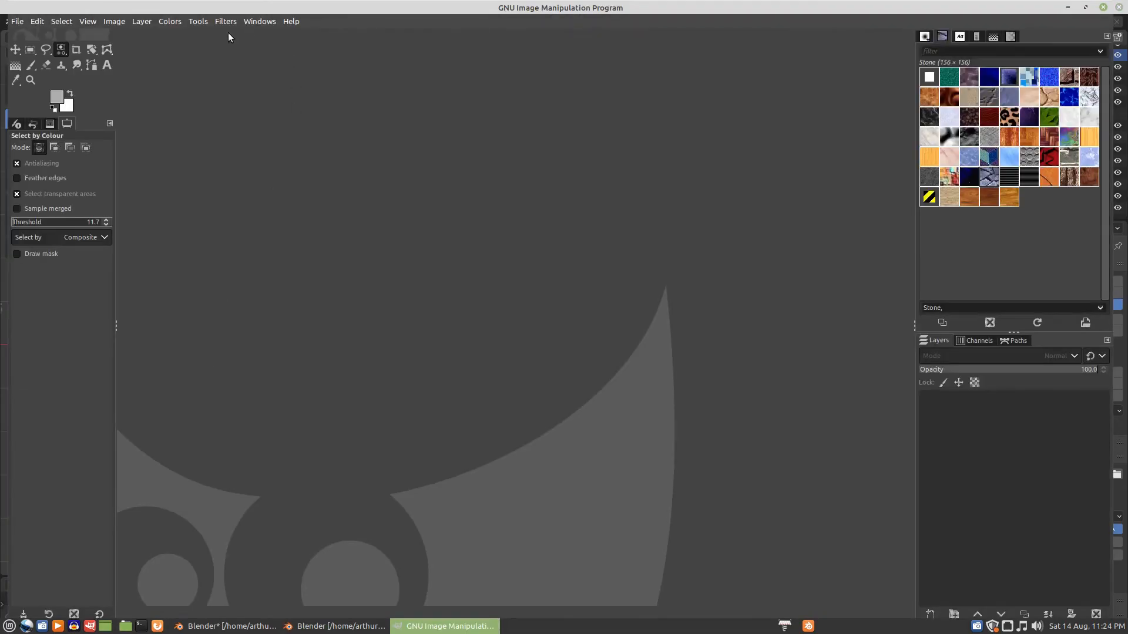
{"action": "left_click", "coordinate": [112, 23]}
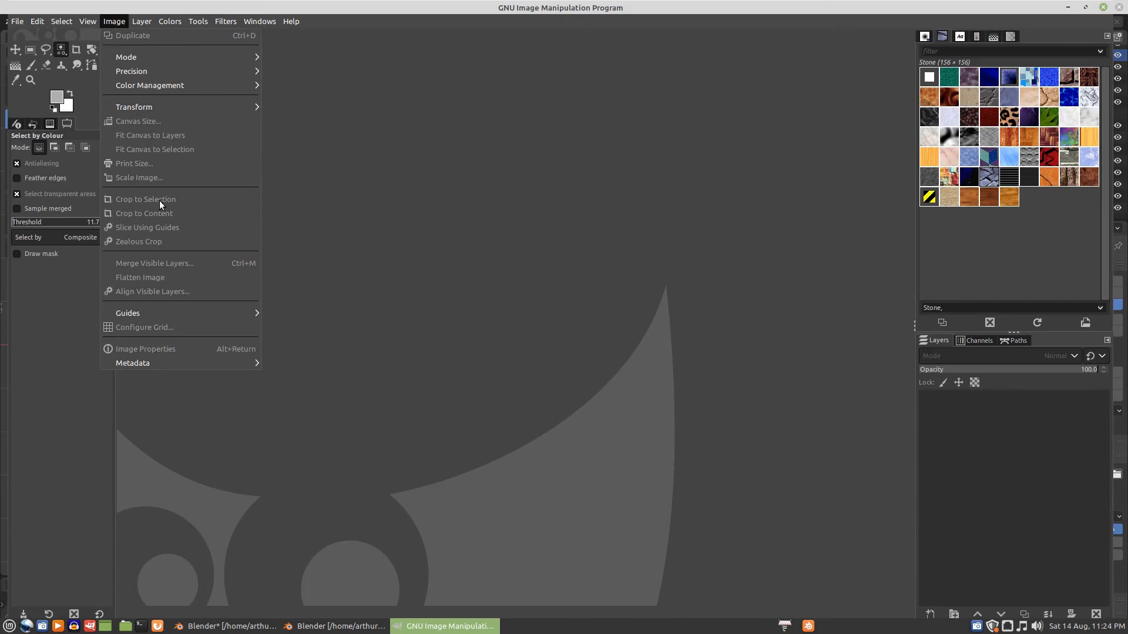
{"action": "left_click", "coordinate": [225, 21]}
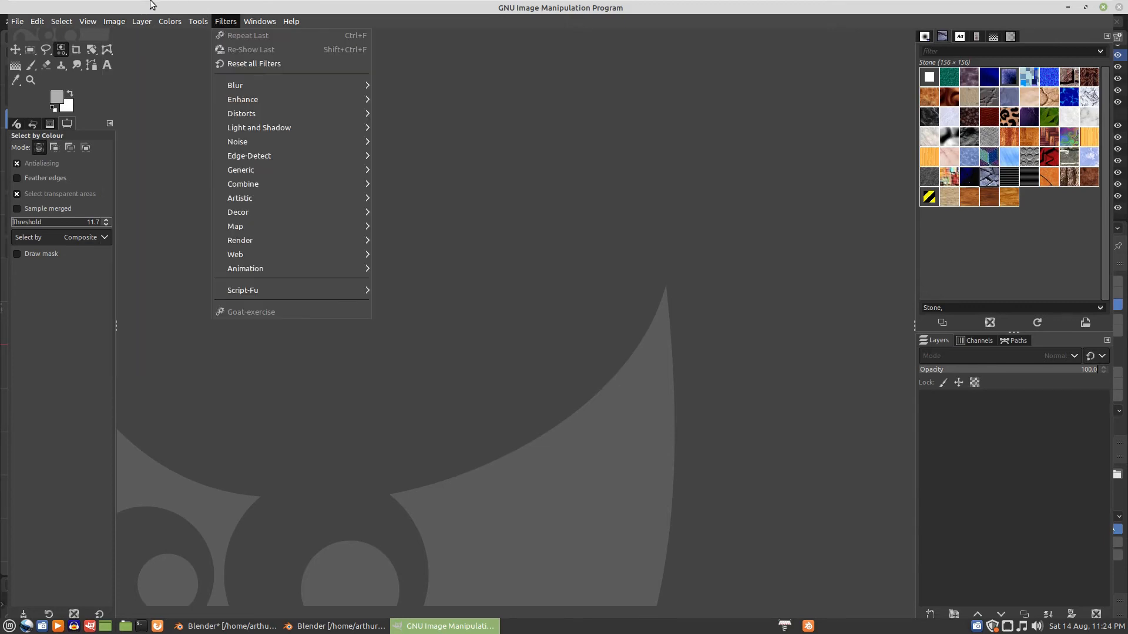
{"action": "mouse_move", "coordinate": [19, 24]}
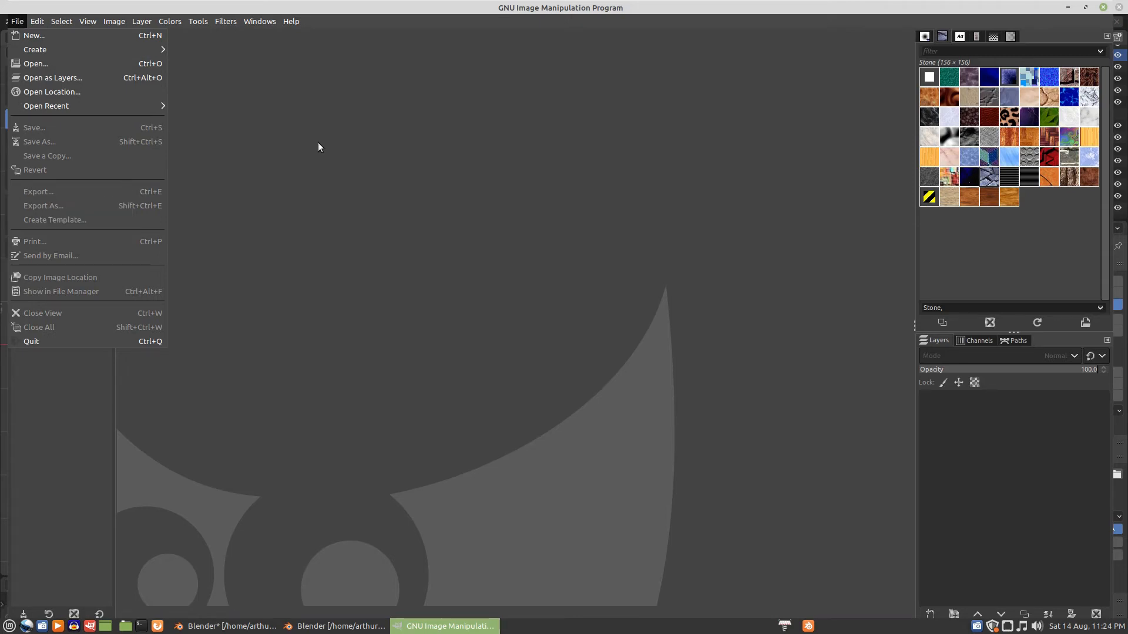
{"action": "left_click", "coordinate": [1103, 7]}
{"action": "left_click", "coordinate": [1103, 8]}
Browse to the Map Assets folder on the Desktop in the file manager, review its texture and tree images, and close it.
{"action": "left_click", "coordinate": [125, 626]}
{"action": "double_click", "coordinate": [455, 185]}
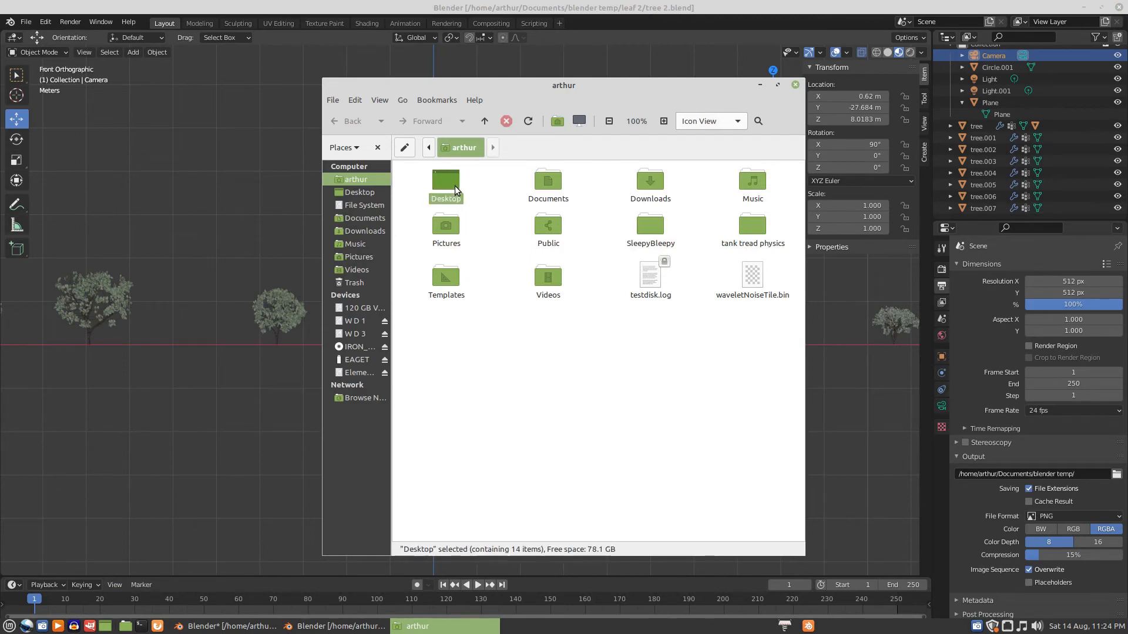
{"action": "double_click", "coordinate": [548, 182]}
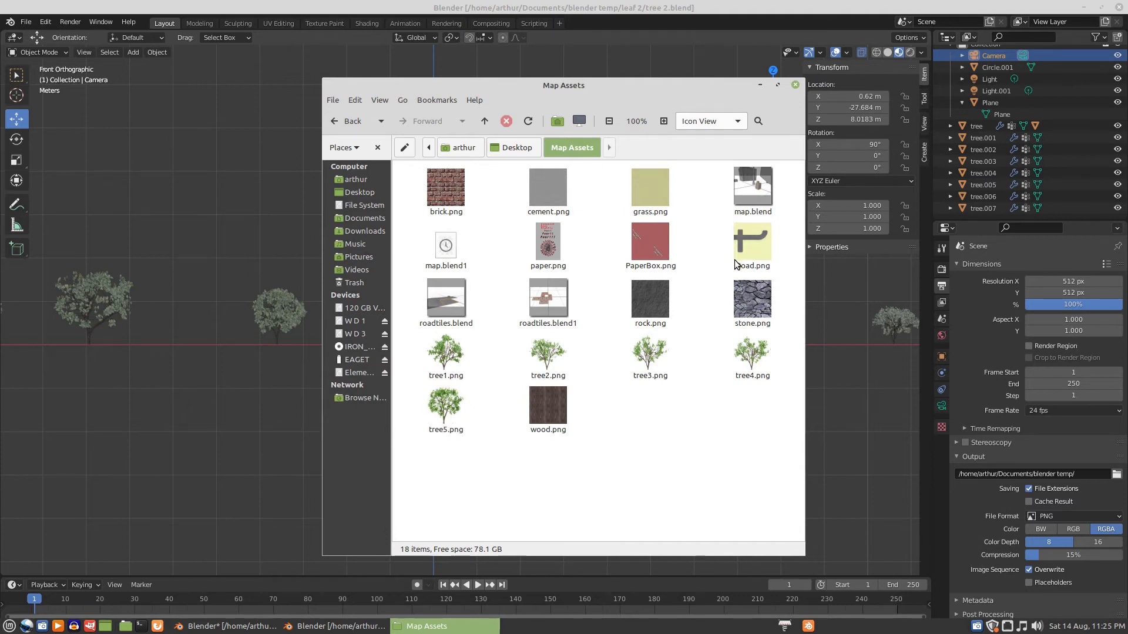
{"action": "left_click", "coordinate": [795, 85]}
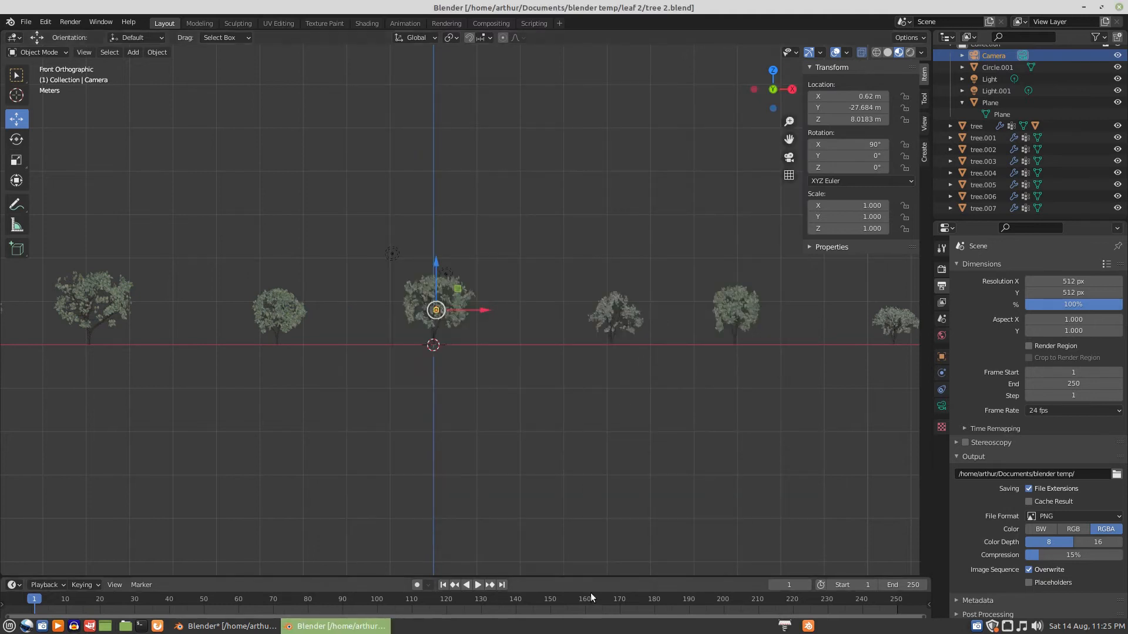
Switch back to the map.blend window and view the building, tank, road and trees from several angles.
{"action": "left_click", "coordinate": [238, 626]}
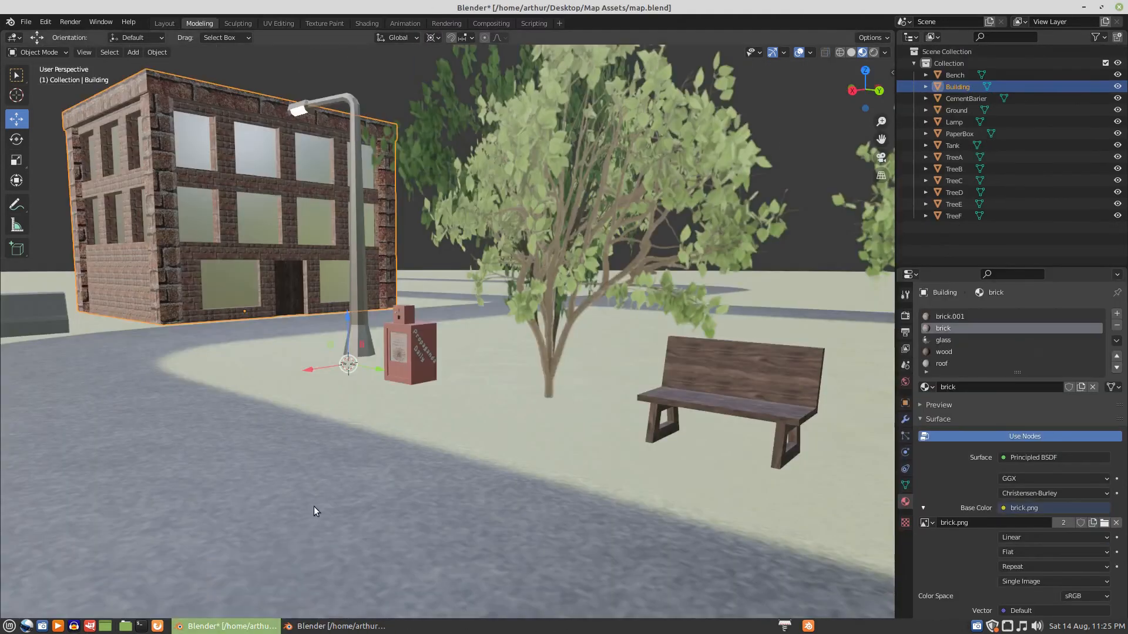
{"action": "middle_click_drag", "start_coordinate": [516, 336], "coordinate": [541, 358]}
{"action": "scroll", "coordinate": [540, 358], "scroll_direction": "down", "scroll_amount": 3}
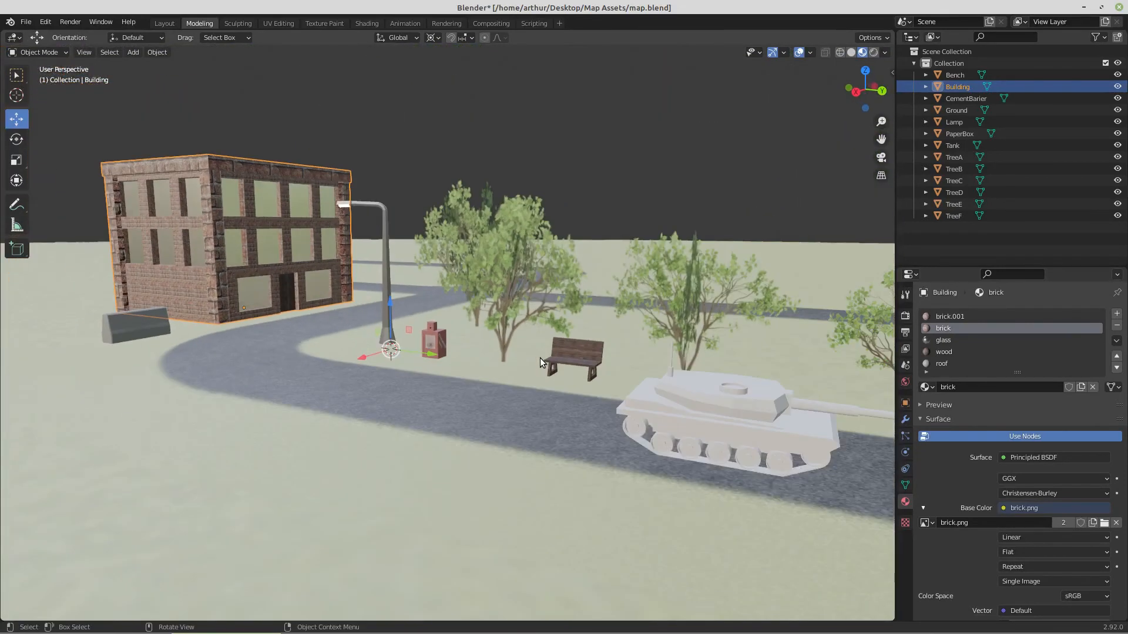
{"action": "scroll", "coordinate": [659, 370], "scroll_direction": "down", "scroll_amount": 3}
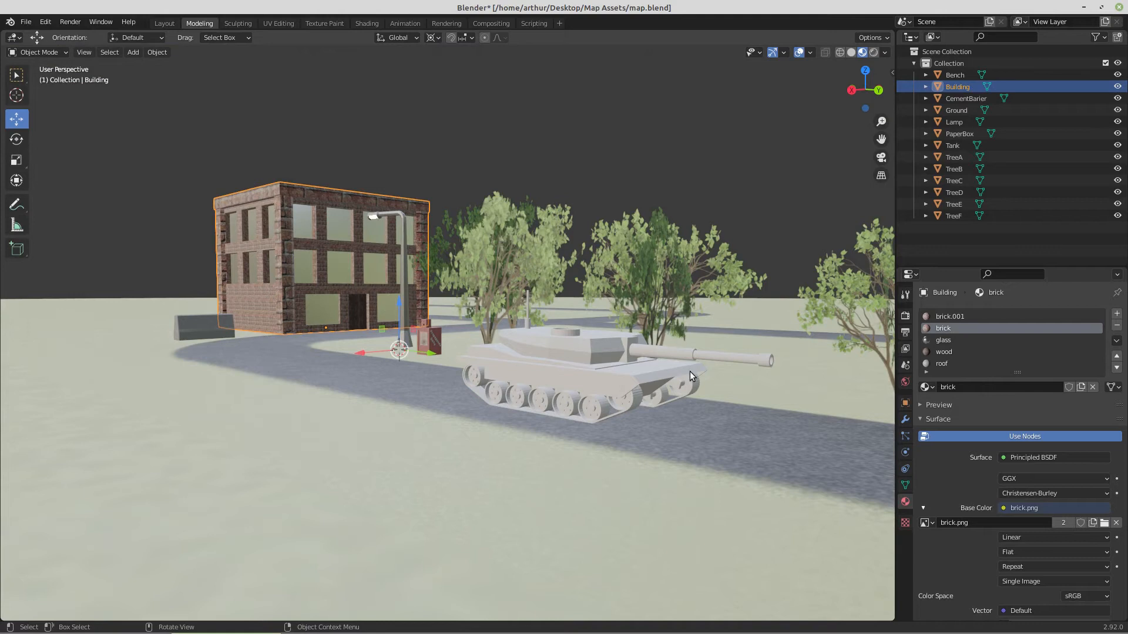
{"action": "scroll", "coordinate": [699, 360], "scroll_direction": "down", "scroll_amount": 2}
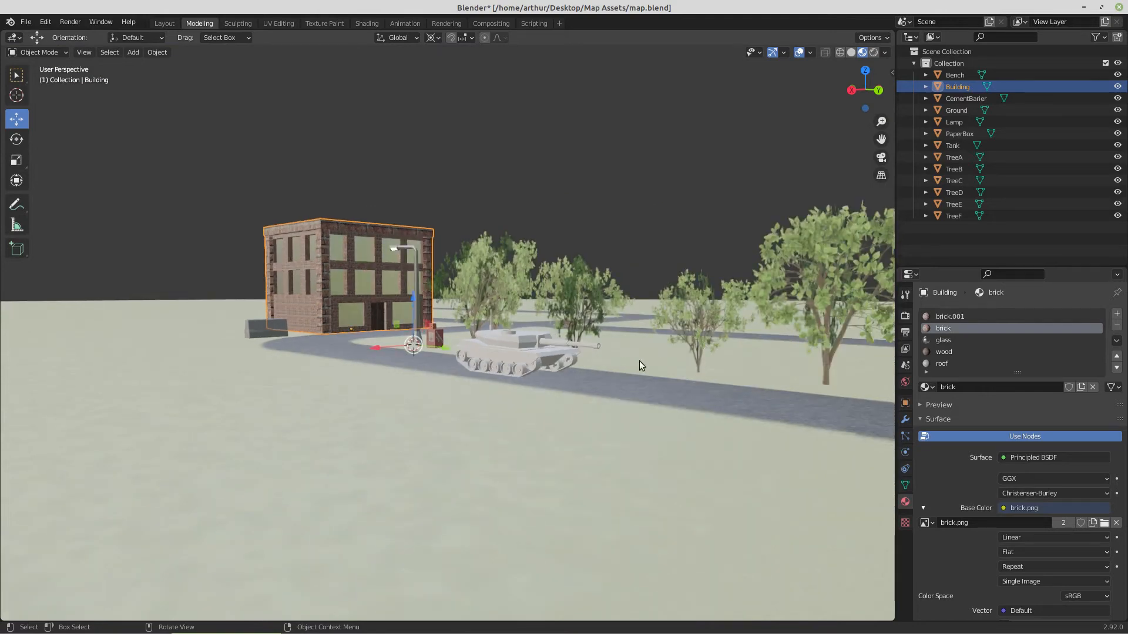
{"action": "middle_click_drag", "start_coordinate": [435, 325], "coordinate": [495, 408]}
{"action": "scroll", "coordinate": [496, 408], "scroll_direction": "up", "scroll_amount": 4}
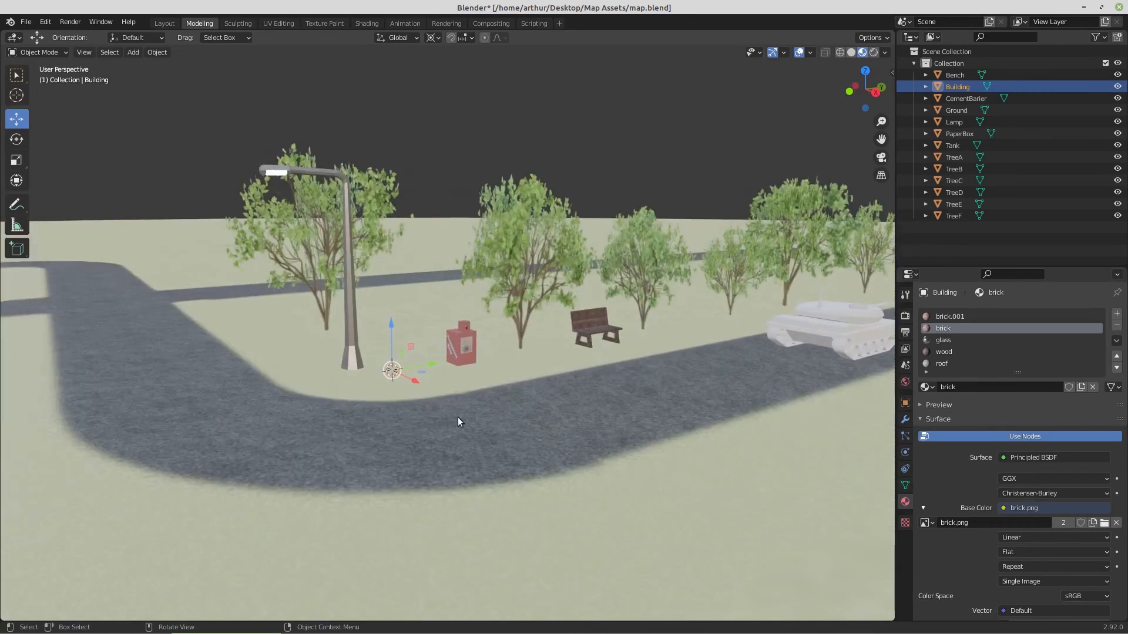
Examine the Propaganda Daily paper box and its poster up close.
{"action": "scroll", "coordinate": [435, 426], "scroll_direction": "down", "scroll_amount": 1}
{"action": "scroll", "coordinate": [452, 432], "scroll_direction": "up", "scroll_amount": 3}
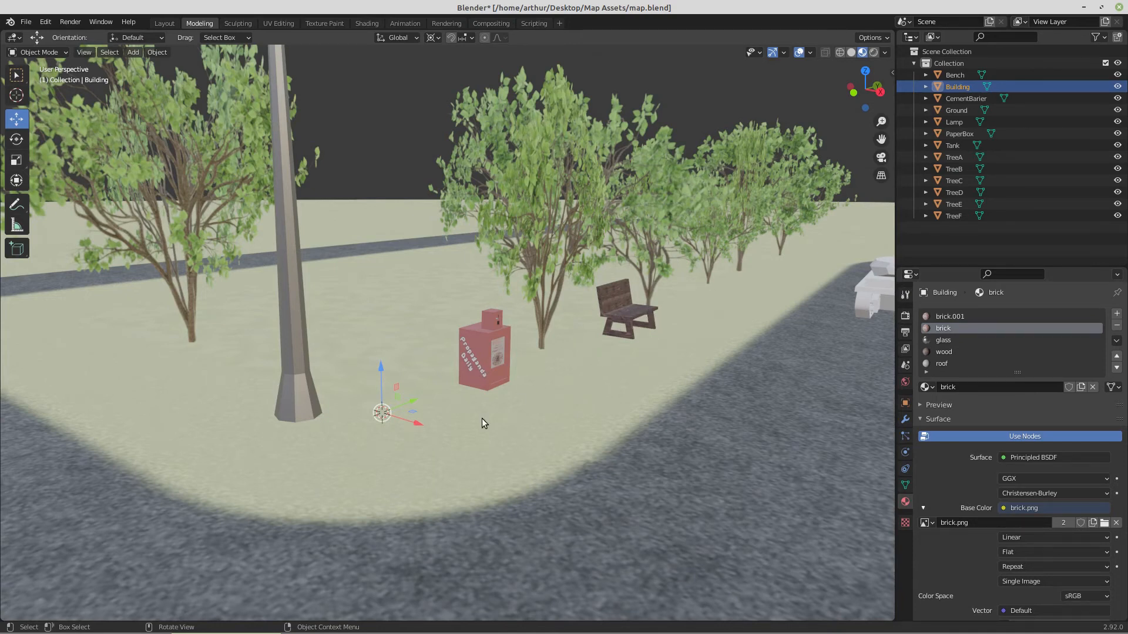
{"action": "scroll", "coordinate": [500, 375], "scroll_direction": "up", "scroll_amount": 4}
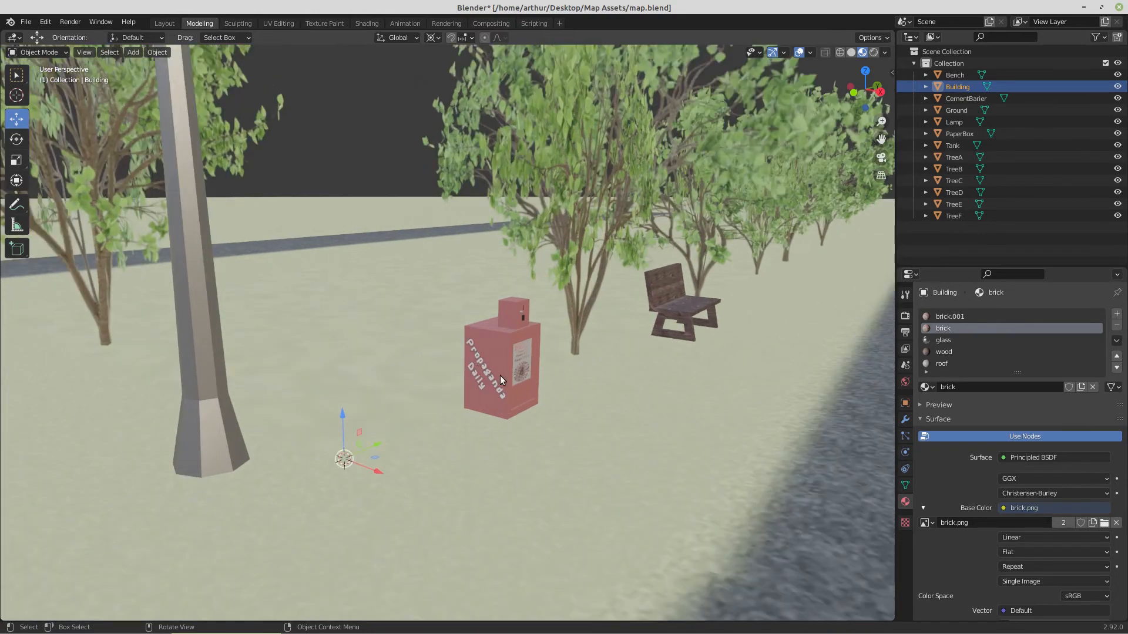
{"action": "scroll", "coordinate": [506, 378], "scroll_direction": "up", "scroll_amount": 2}
{"action": "scroll", "coordinate": [512, 355], "scroll_direction": "down", "scroll_amount": 2}
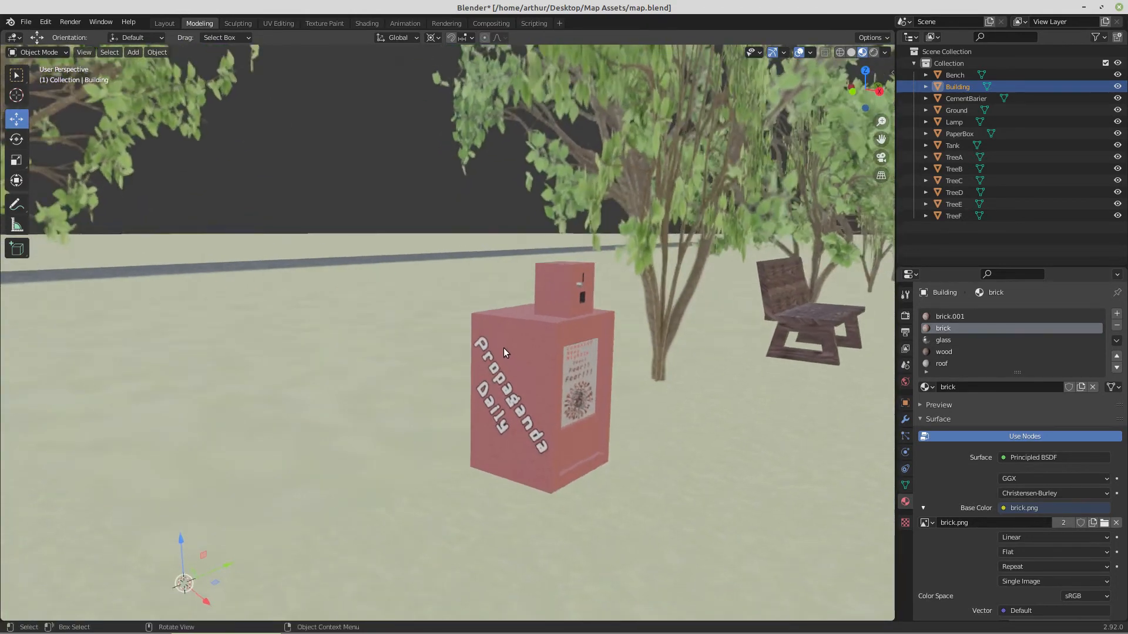
{"action": "middle_click_drag", "start_coordinate": [503, 348], "coordinate": [501, 344]}
{"action": "scroll", "coordinate": [499, 343], "scroll_direction": "up", "scroll_amount": 2}
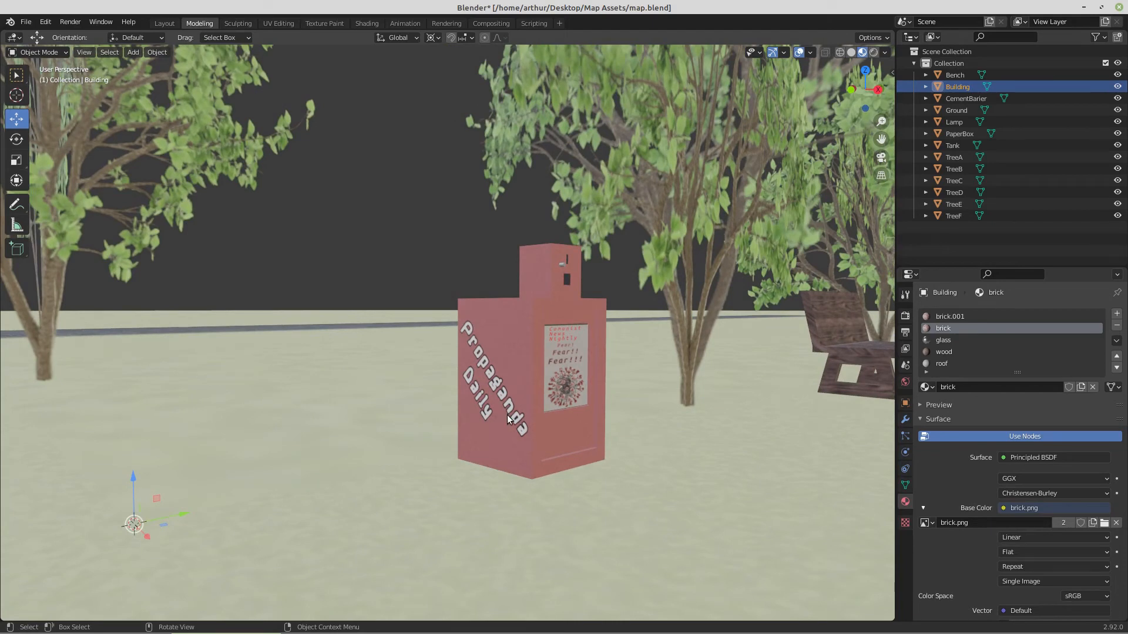
{"action": "scroll", "coordinate": [506, 415], "scroll_direction": "down", "scroll_amount": 5}
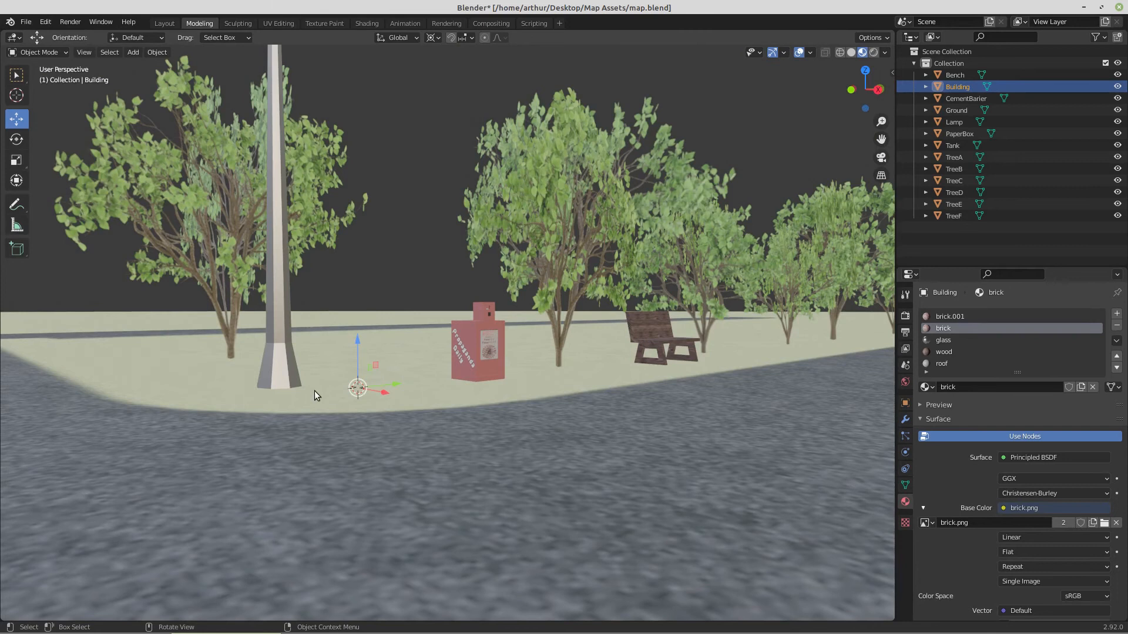
Examine the street lamp, the cement barrier and the building's brick corner from several angles.
{"action": "middle_click_drag", "start_coordinate": [315, 390], "coordinate": [305, 336]}
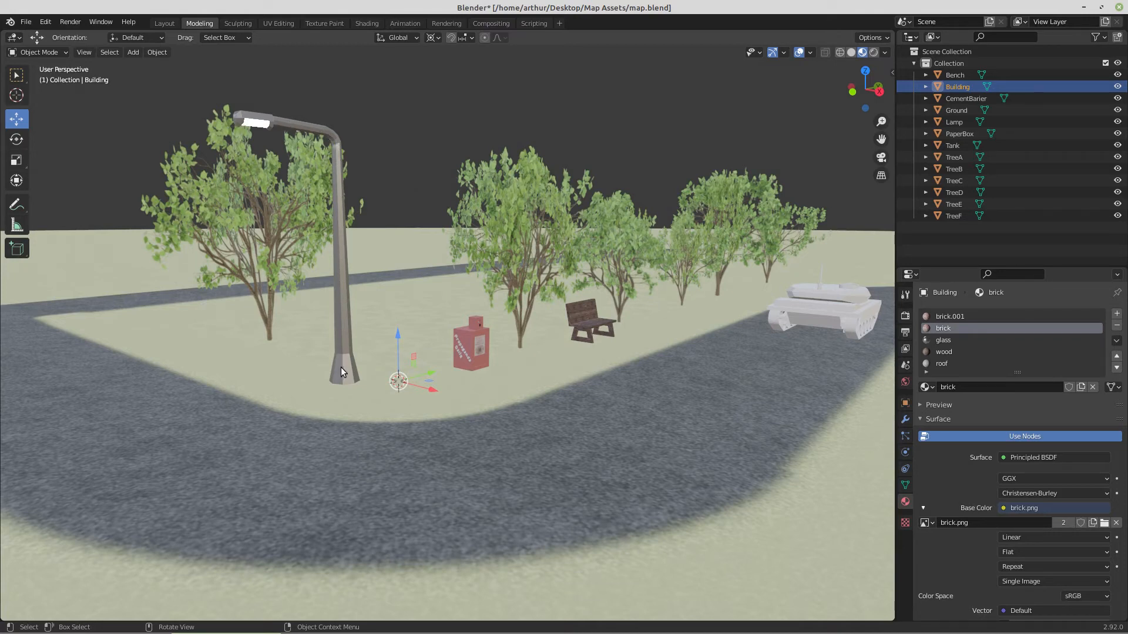
{"action": "scroll", "coordinate": [308, 408], "scroll_direction": "down", "scroll_amount": 6}
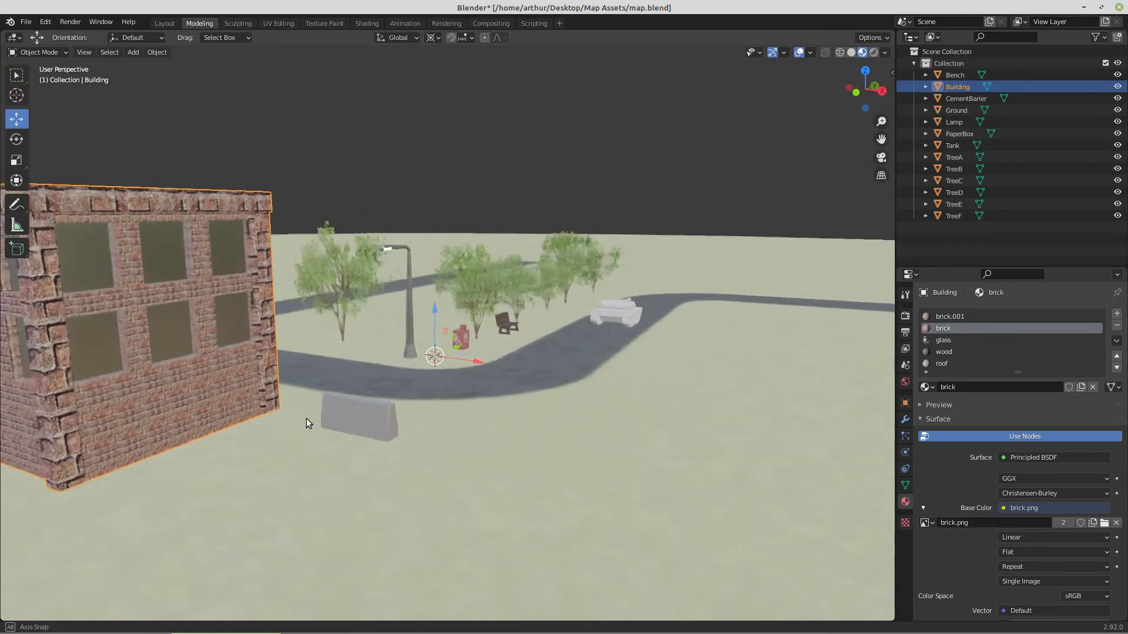
{"action": "middle_click_drag", "start_coordinate": [372, 424], "coordinate": [362, 460]}
{"action": "scroll", "coordinate": [361, 460], "scroll_direction": "down", "scroll_amount": 3}
{"action": "scroll", "coordinate": [362, 457], "scroll_direction": "up", "scroll_amount": 3}
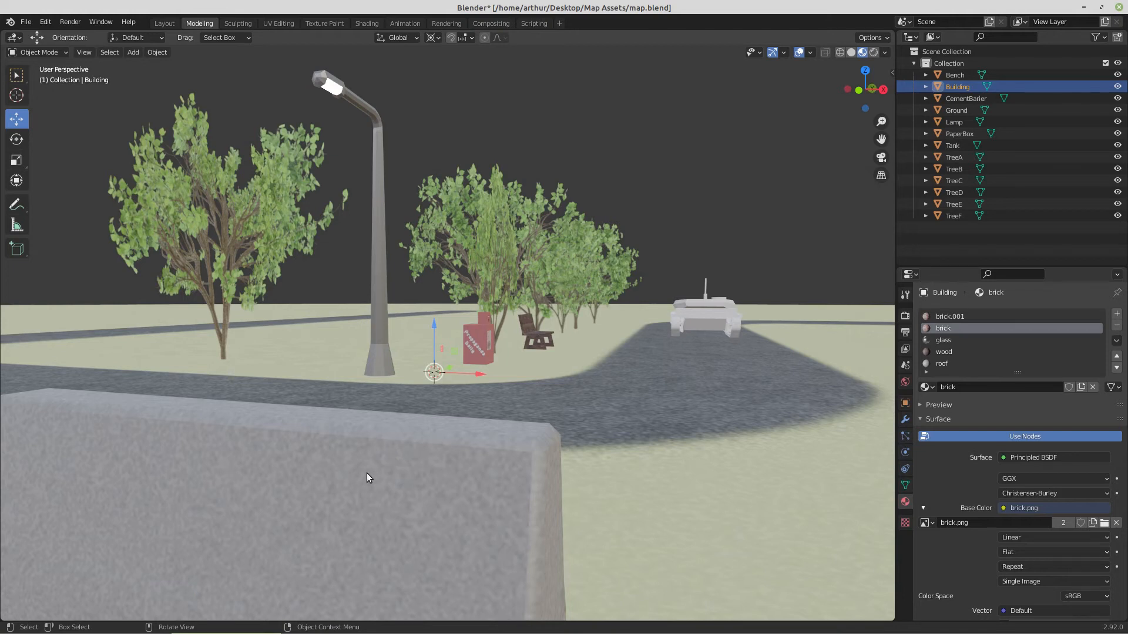
{"action": "scroll", "coordinate": [366, 473], "scroll_direction": "down", "scroll_amount": 3}
{"action": "middle_click_drag", "start_coordinate": [367, 474], "coordinate": [188, 400]}
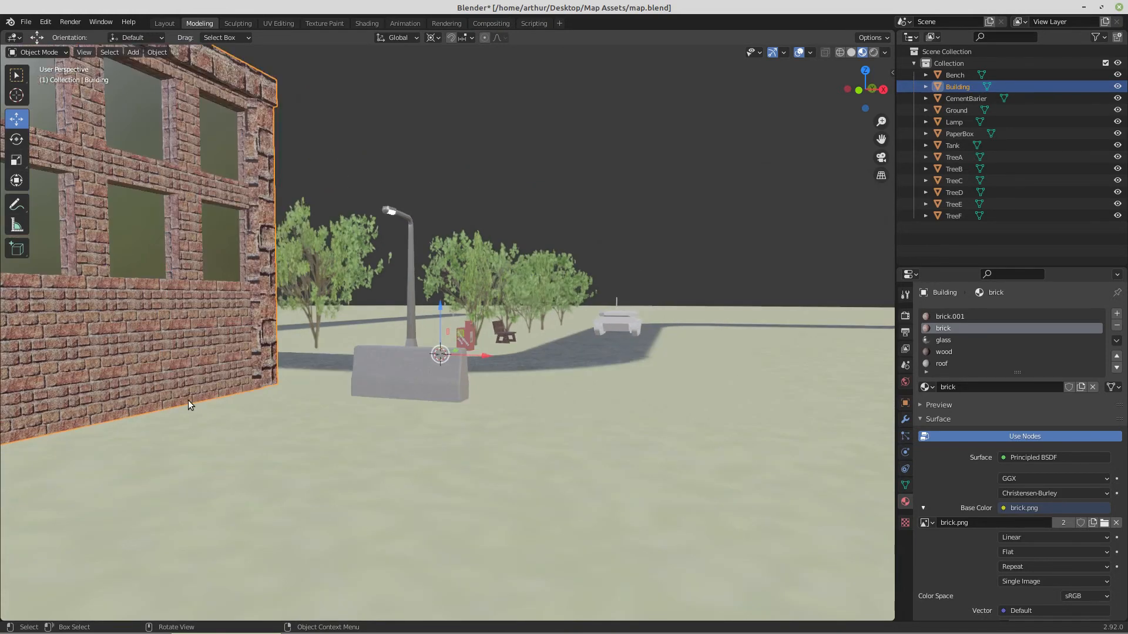
{"action": "middle_click_drag", "start_coordinate": [139, 374], "coordinate": [153, 382]}
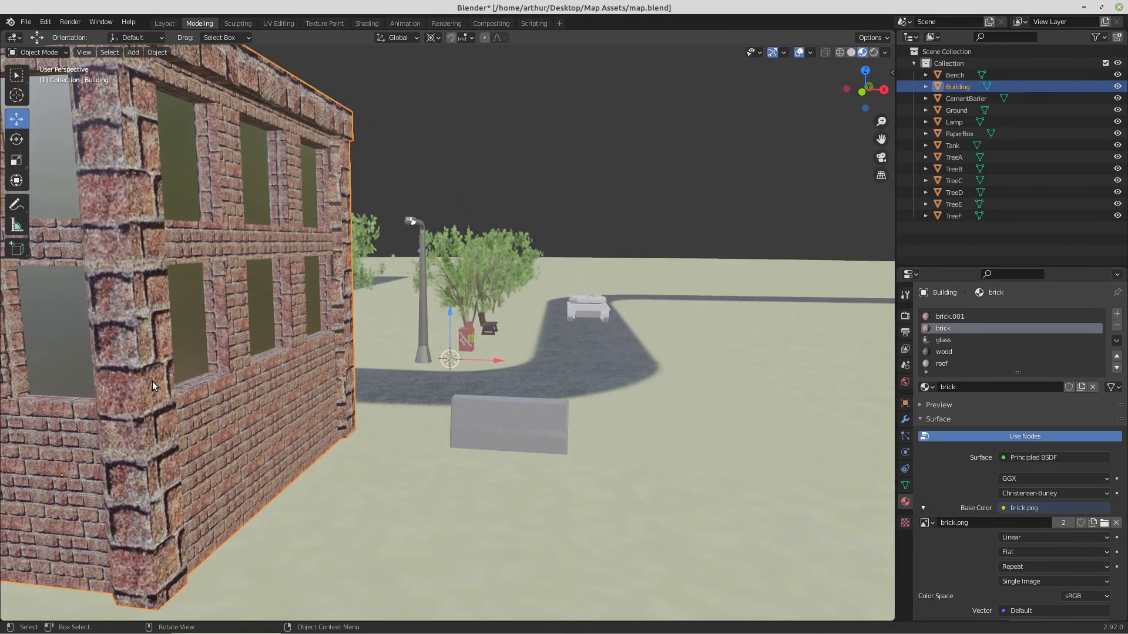
Show the scene in the UV Editing workspace and compare the brick.png texture with the building's walls.
{"action": "left_click", "coordinate": [286, 21]}
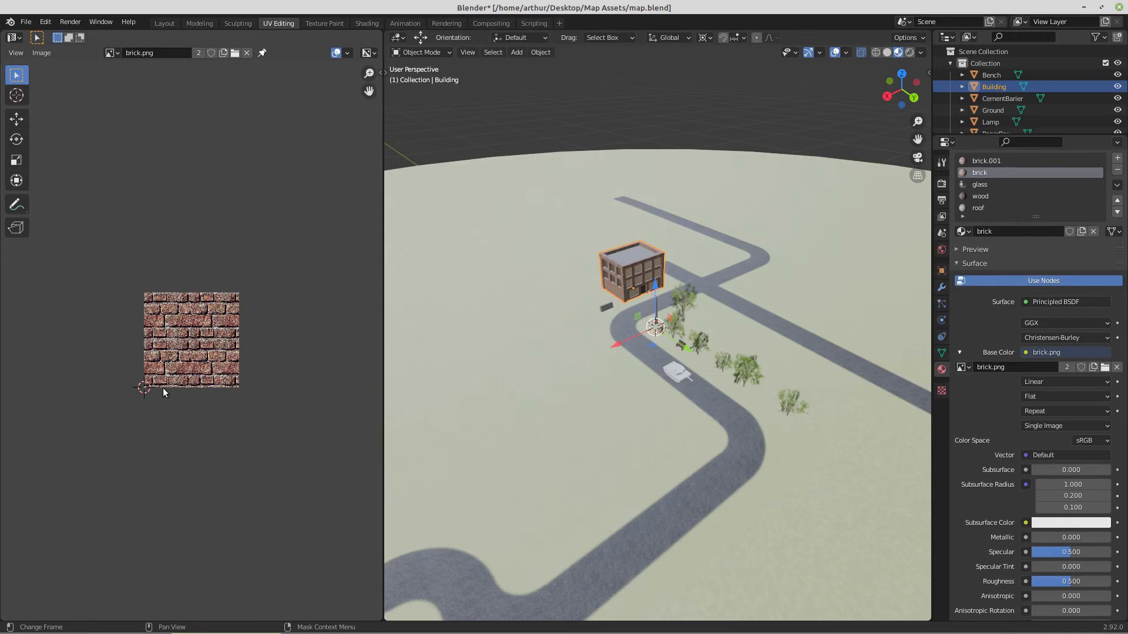
{"action": "mouse_move", "coordinate": [116, 633]}
{"action": "scroll", "coordinate": [182, 383], "scroll_direction": "up", "scroll_amount": 6}
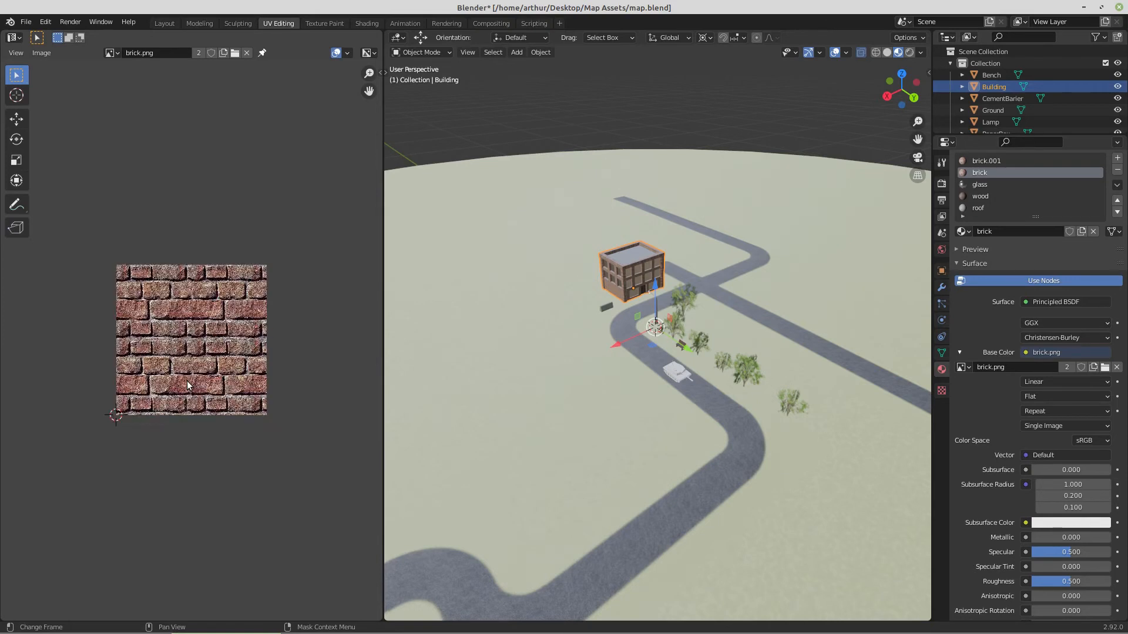
{"action": "scroll", "coordinate": [182, 380], "scroll_direction": "down", "scroll_amount": 2}
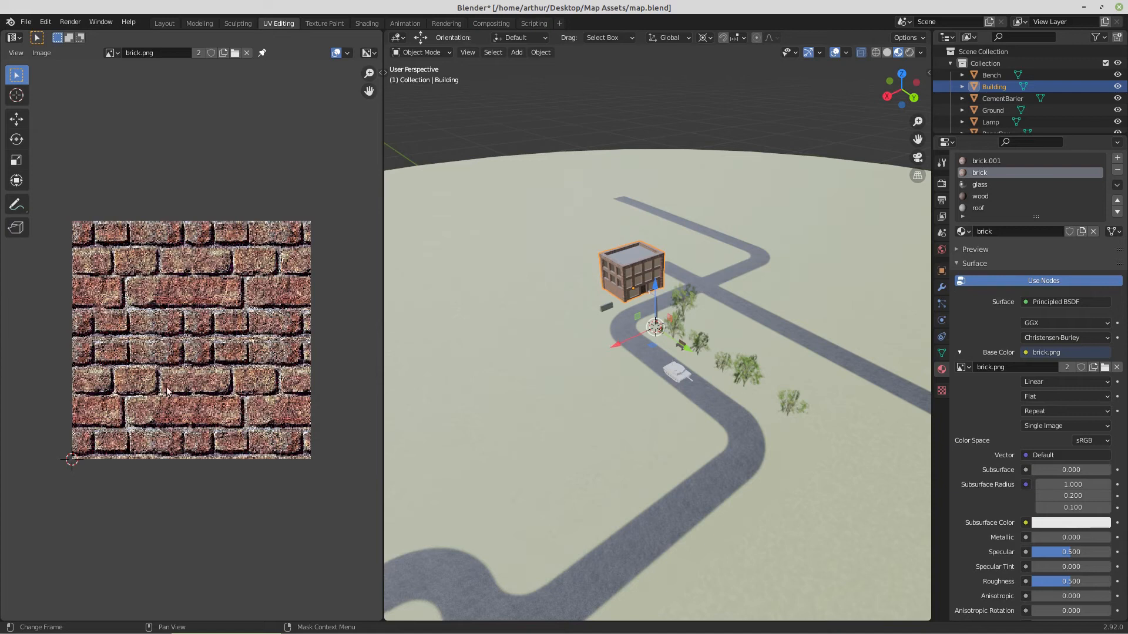
{"action": "scroll", "coordinate": [604, 294], "scroll_direction": "up", "scroll_amount": 6}
{"action": "middle_click_drag", "start_coordinate": [563, 264], "coordinate": [514, 341]}
{"action": "middle_click_drag", "start_coordinate": [439, 360], "coordinate": [469, 371]}
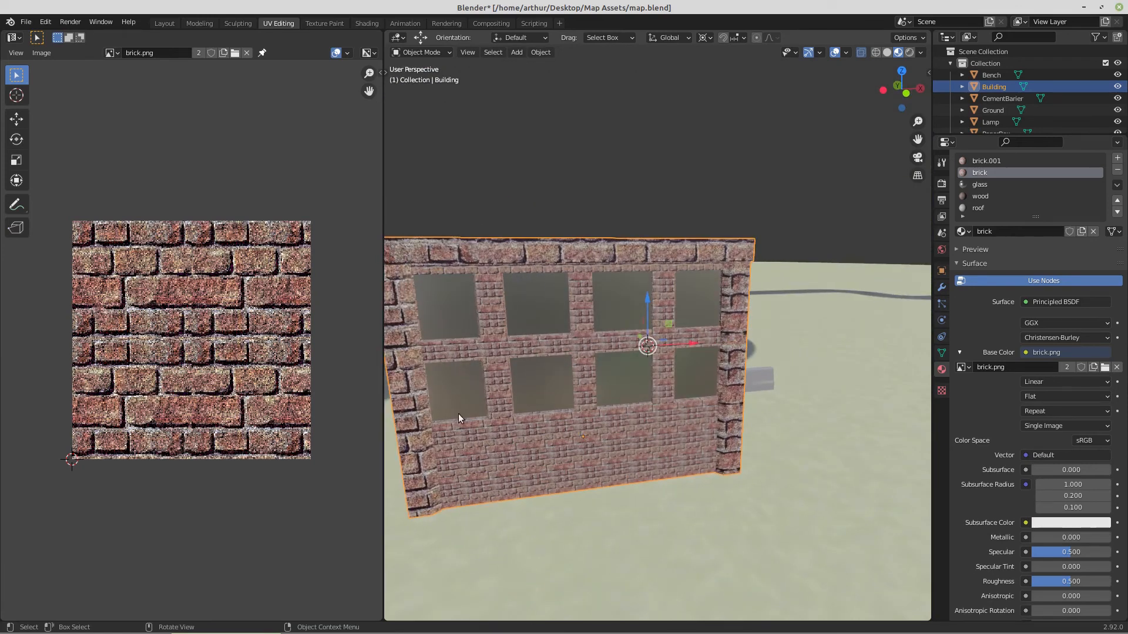
Examine the building, paper box, bench and trees along the road from several angles and distances.
{"action": "middle_click_drag", "start_coordinate": [707, 413], "coordinate": [524, 404]}
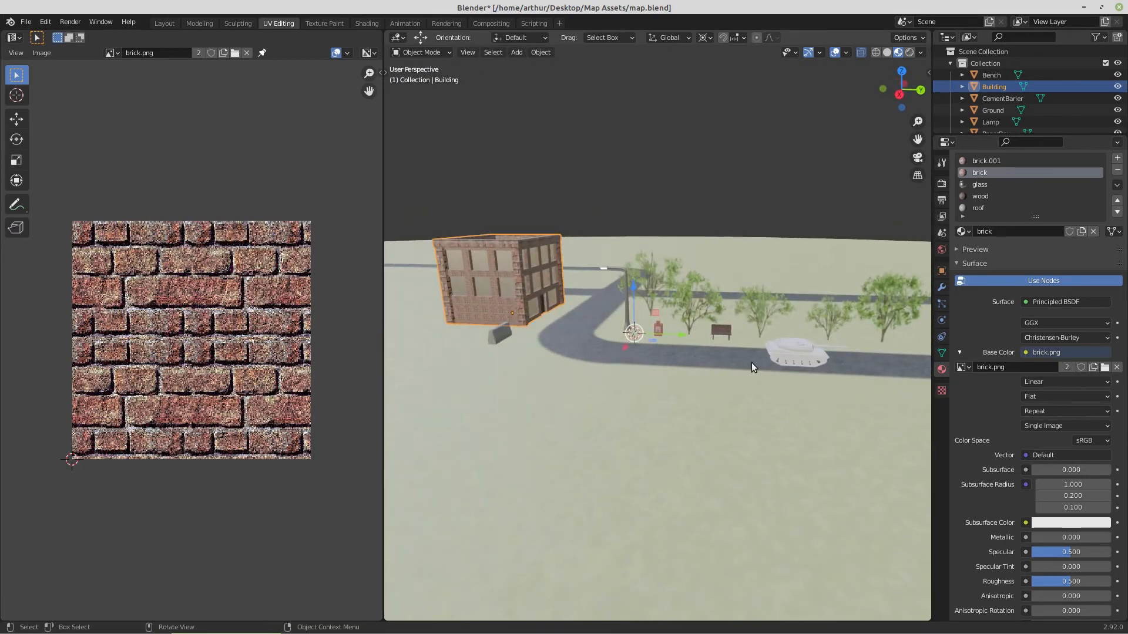
{"action": "scroll", "coordinate": [752, 362], "scroll_direction": "up", "scroll_amount": 8}
{"action": "mouse_move", "coordinate": [752, 362]}
{"action": "middle_mouse_down"}
{"action": "mouse_move", "coordinate": [641, 364]}
{"action": "mouse_move", "coordinate": [753, 354]}
{"action": "middle_mouse_up"}
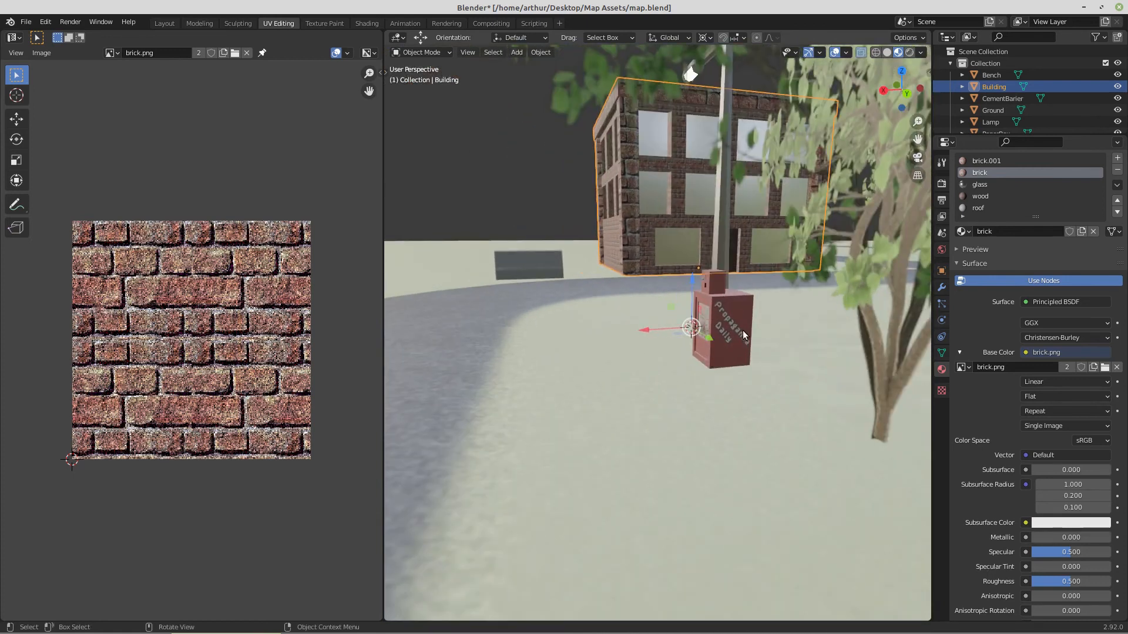
{"action": "scroll", "coordinate": [715, 335], "scroll_direction": "down", "scroll_amount": 4}
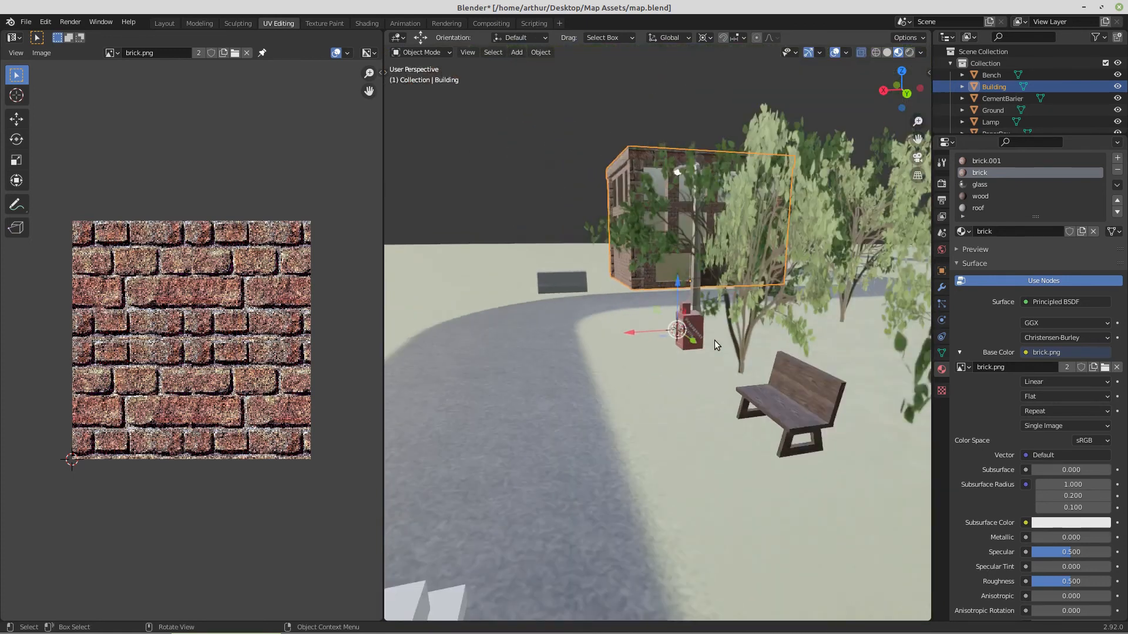
{"action": "scroll", "coordinate": [715, 345], "scroll_direction": "down", "scroll_amount": 4}
{"action": "middle_click_drag", "start_coordinate": [647, 383], "coordinate": [740, 394]}
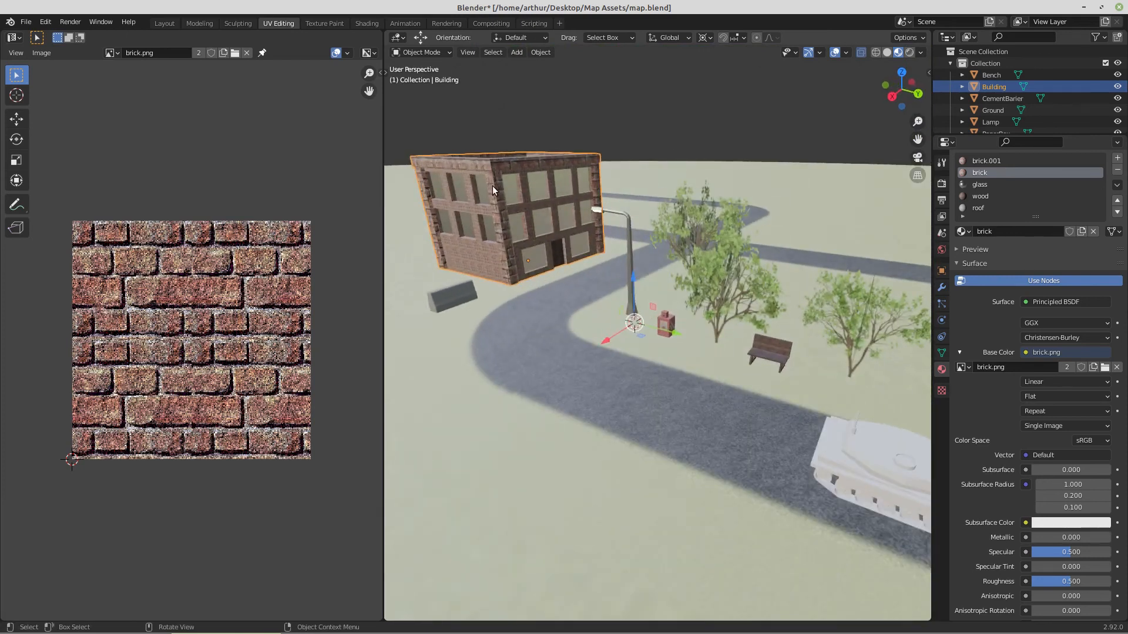
{"action": "middle_click_drag", "start_coordinate": [823, 344], "coordinate": [764, 357]}
{"action": "scroll", "coordinate": [763, 358], "scroll_direction": "up", "scroll_amount": 3}
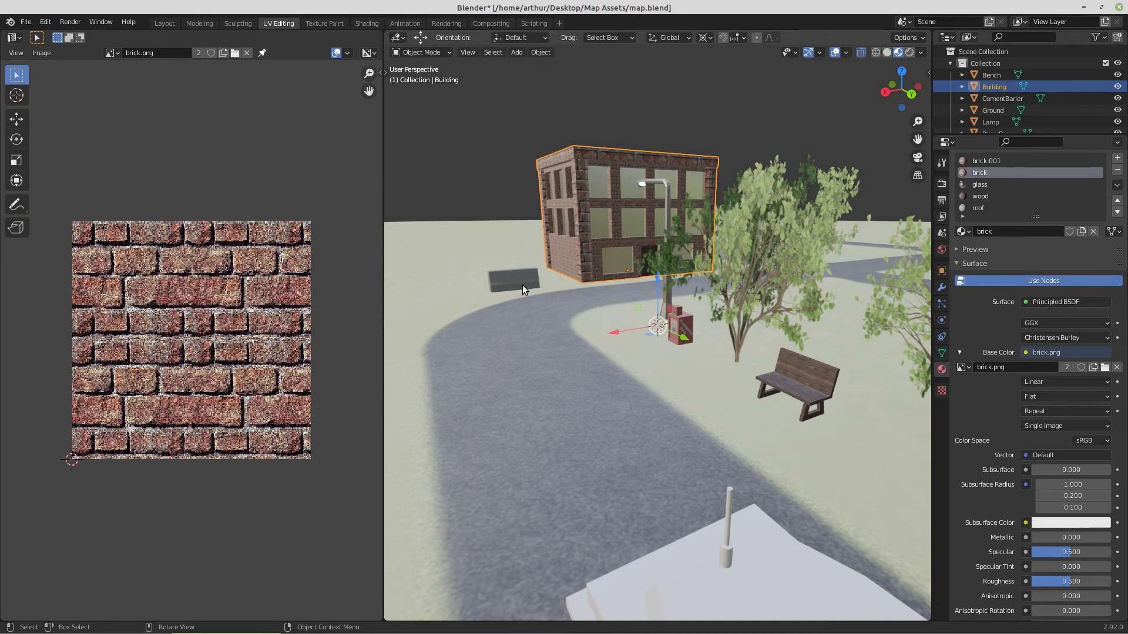
Examine the cement barrier's surroundings and the whole road layout across the ground, including from above.
{"action": "scroll", "coordinate": [515, 292], "scroll_direction": "down", "scroll_amount": 3}
{"action": "middle_click_drag", "start_coordinate": [544, 310], "coordinate": [573, 344]}
{"action": "scroll", "coordinate": [583, 334], "scroll_direction": "up", "scroll_amount": 2}
{"action": "scroll", "coordinate": [610, 347], "scroll_direction": "down", "scroll_amount": 2}
{"action": "middle_click_drag", "start_coordinate": [730, 471], "coordinate": [632, 433]}
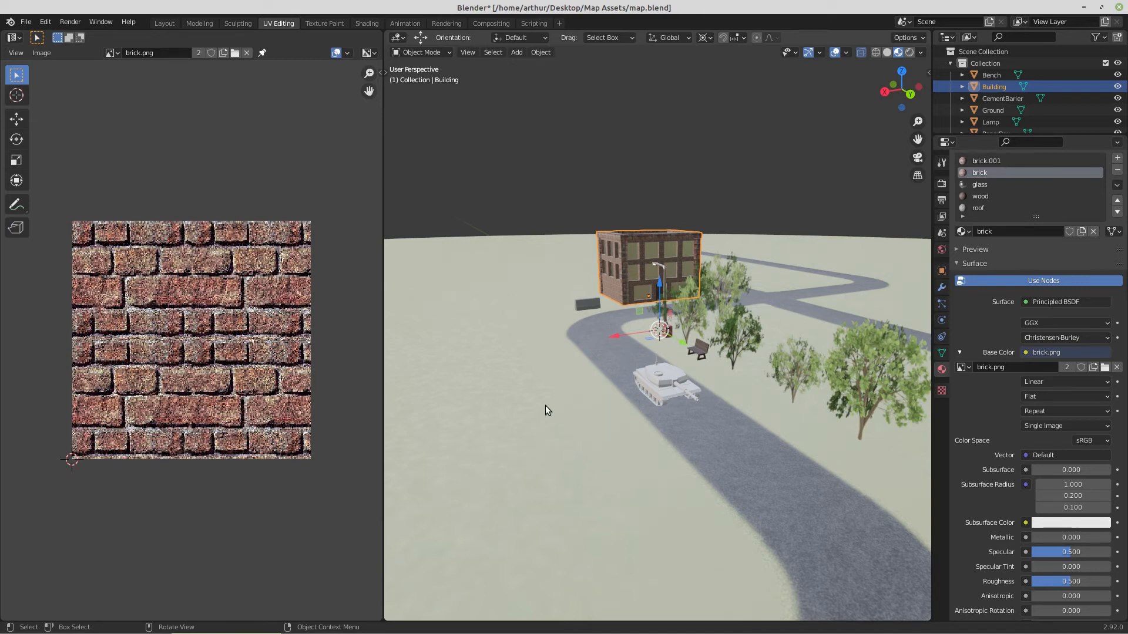
{"action": "scroll", "coordinate": [517, 420], "scroll_direction": "down", "scroll_amount": 3}
{"action": "middle_click_drag", "start_coordinate": [518, 421], "coordinate": [667, 429]}
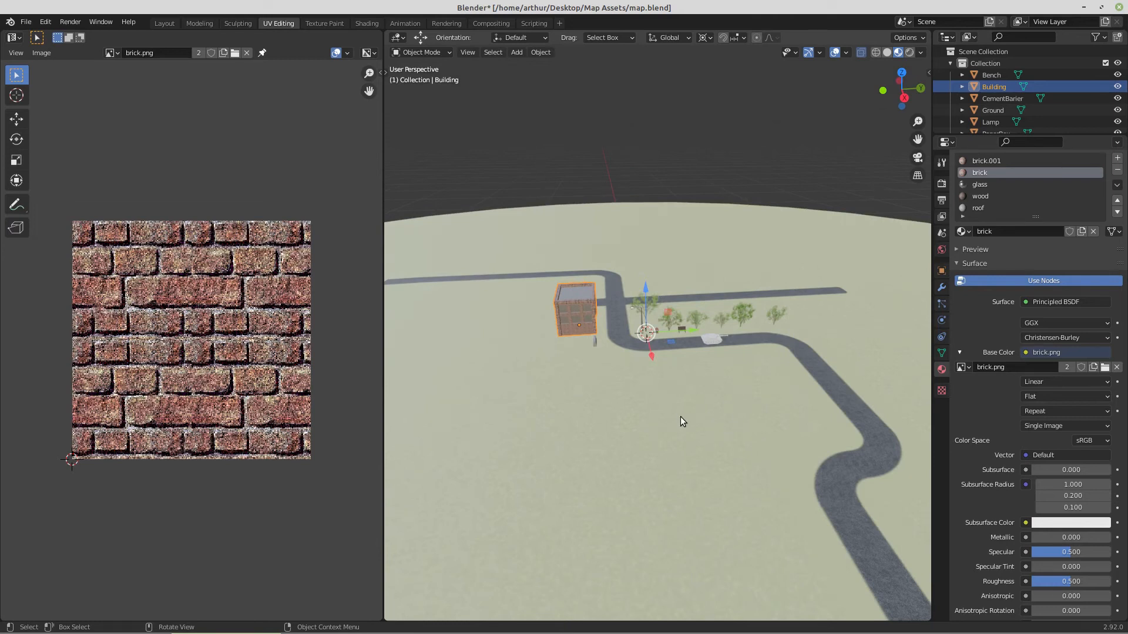
{"action": "middle_click_drag", "start_coordinate": [751, 399], "coordinate": [689, 450]}
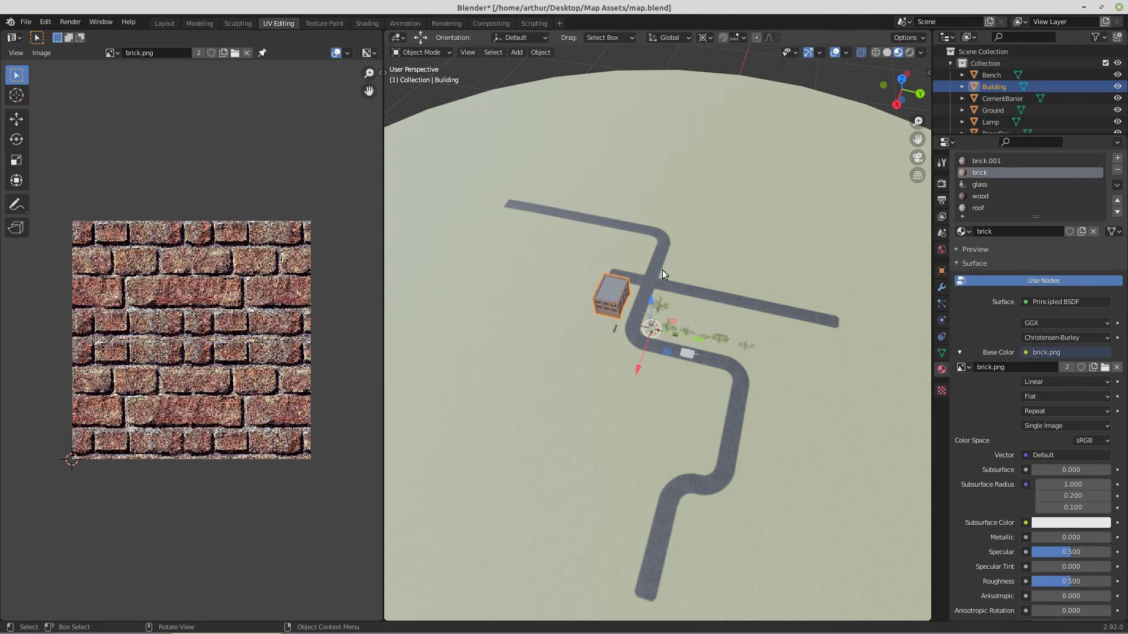
{"action": "scroll", "coordinate": [622, 318], "scroll_direction": "up", "scroll_amount": 5}
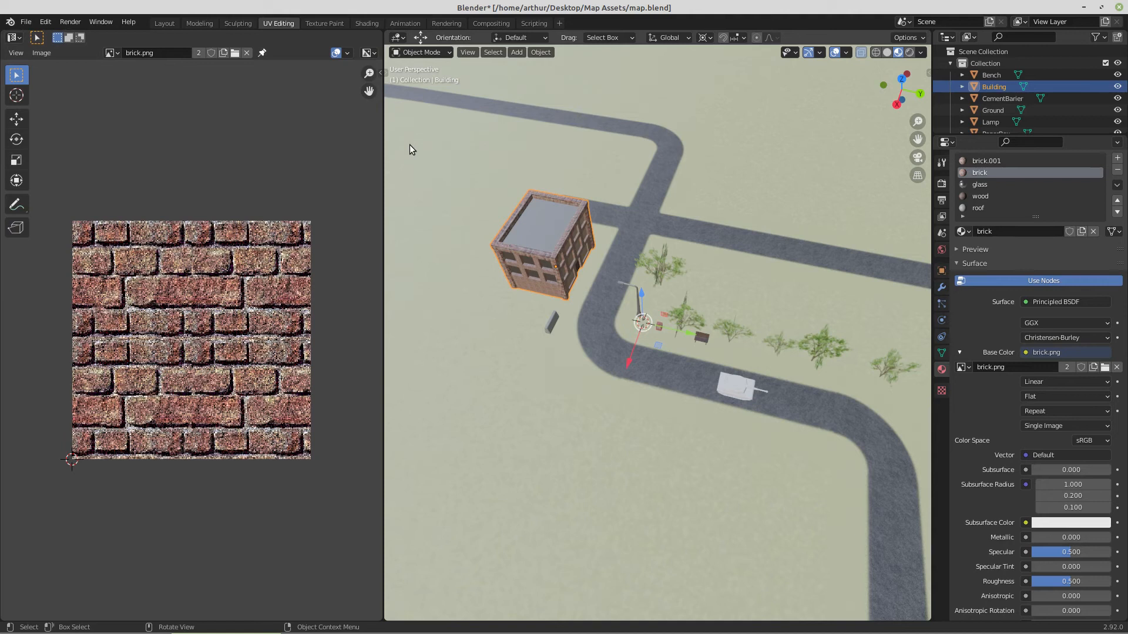
In the Shading workspace, select the street lamp and reposition the Emission and Material Output nodes of its Light material.
{"action": "left_click", "coordinate": [369, 24]}
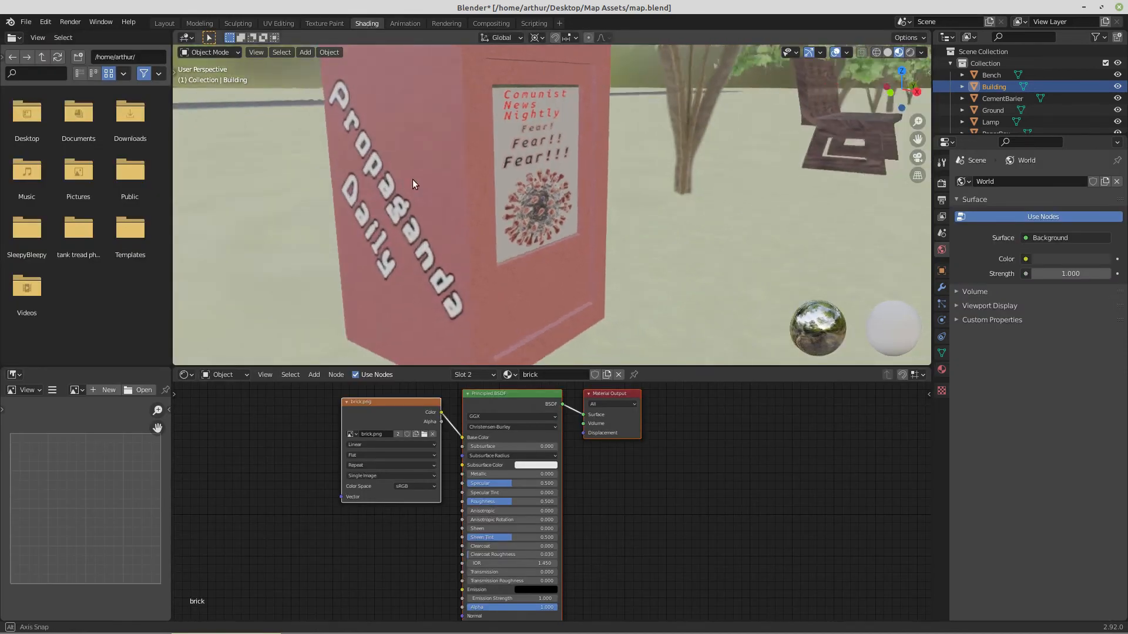
{"action": "middle_click_drag", "start_coordinate": [413, 184], "coordinate": [463, 180]}
{"action": "scroll", "coordinate": [464, 179], "scroll_direction": "down", "scroll_amount": 5}
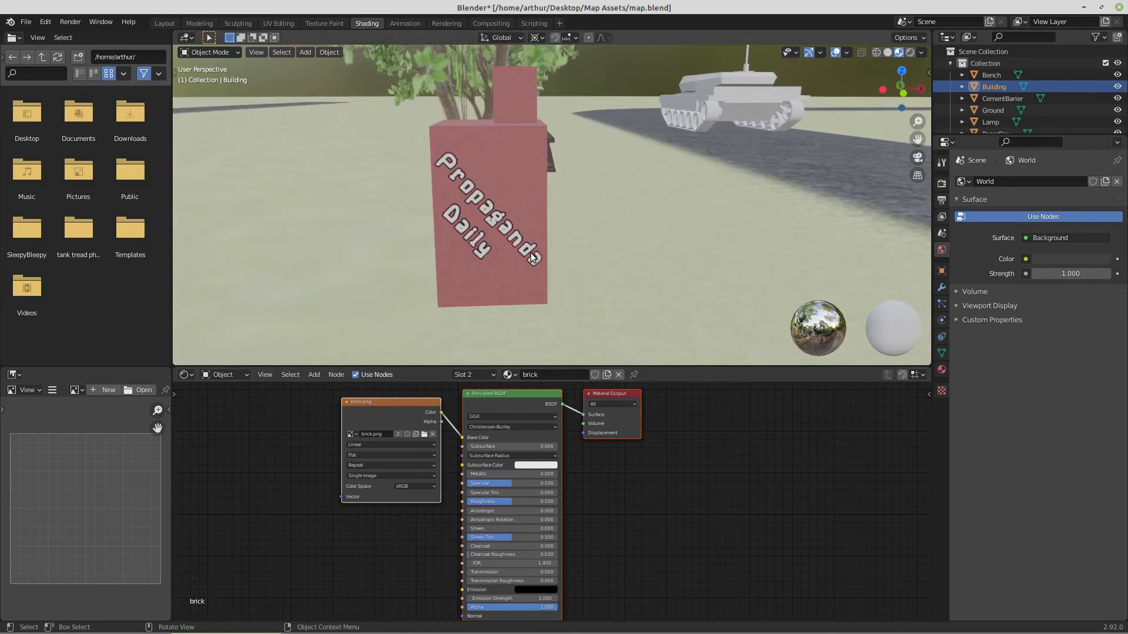
{"action": "scroll", "coordinate": [531, 252], "scroll_direction": "down", "scroll_amount": 3}
{"action": "left_click", "coordinate": [241, 270]}
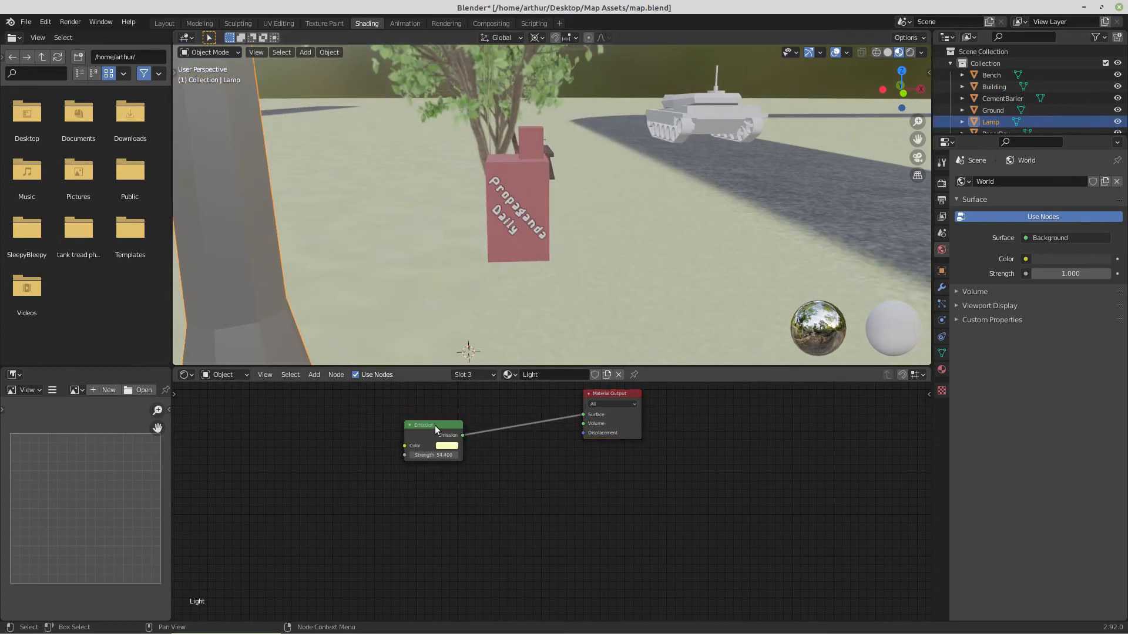
{"action": "left_click_drag", "start_coordinate": [434, 425], "coordinate": [429, 412]}
{"action": "left_click_drag", "start_coordinate": [634, 398], "coordinate": [632, 430]}
View the selected street lamp together with the trees, tank and building under the Shading workspace's environment lighting.
{"action": "scroll", "coordinate": [479, 328], "scroll_direction": "down", "scroll_amount": 4}
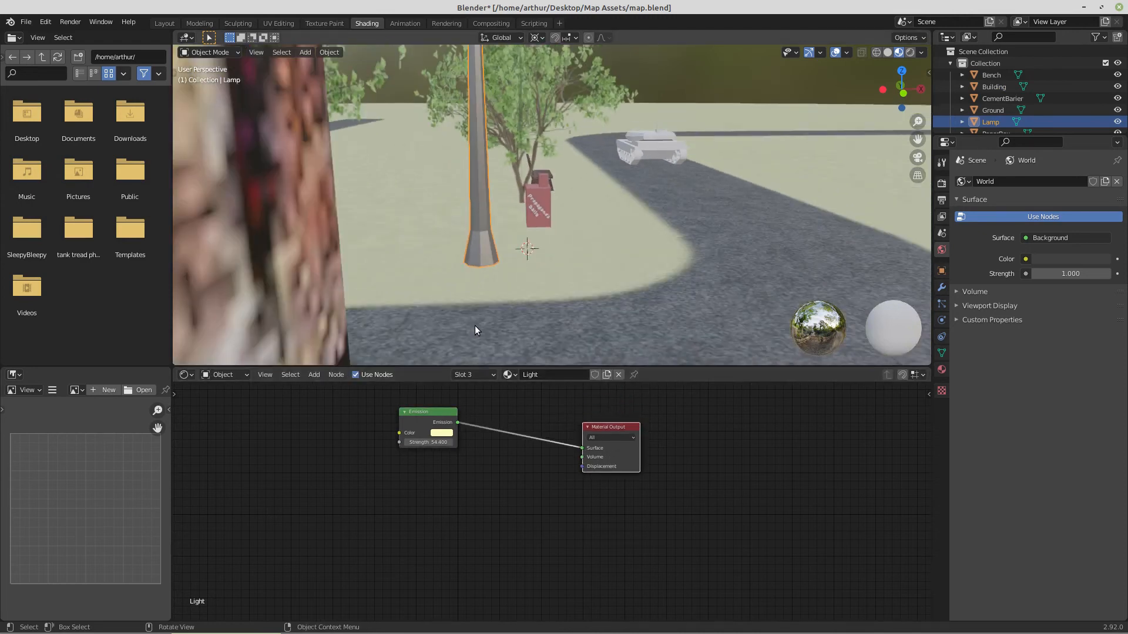
{"action": "middle_click_drag", "start_coordinate": [521, 270], "coordinate": [447, 265]}
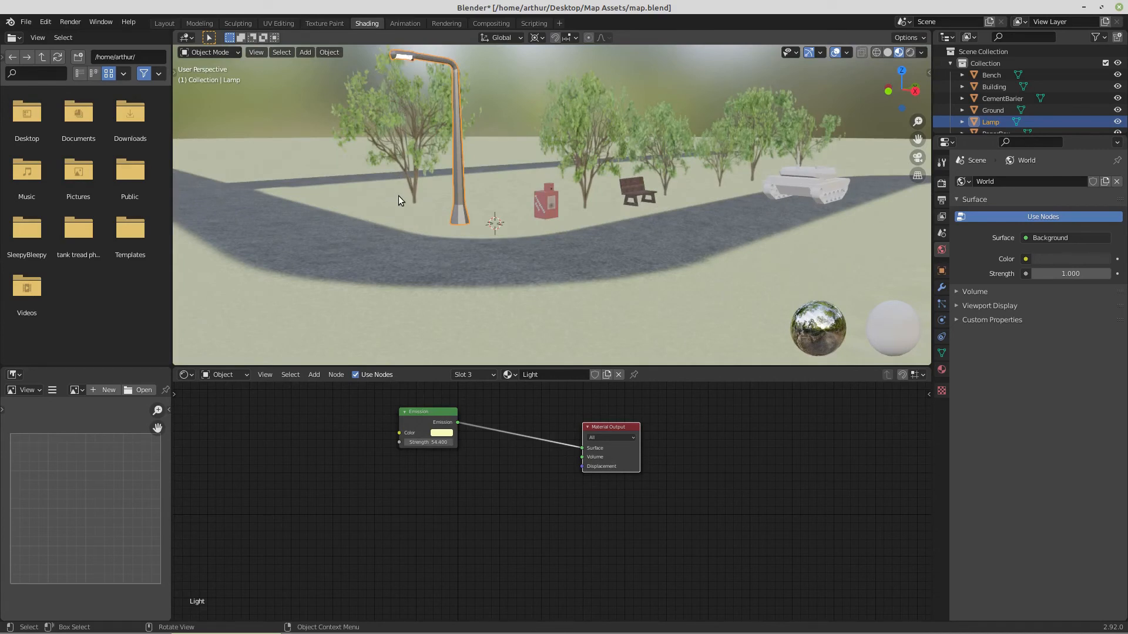
{"action": "middle_click_drag", "start_coordinate": [724, 226], "coordinate": [590, 225]}
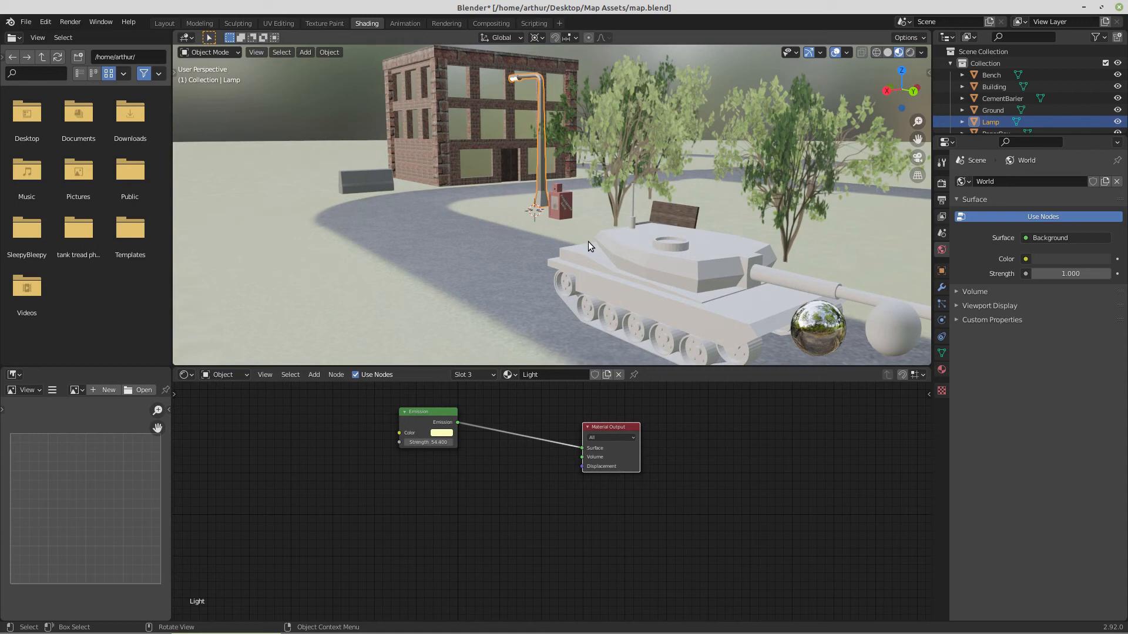
{"action": "scroll", "coordinate": [588, 242], "scroll_direction": "down", "scroll_amount": 5}
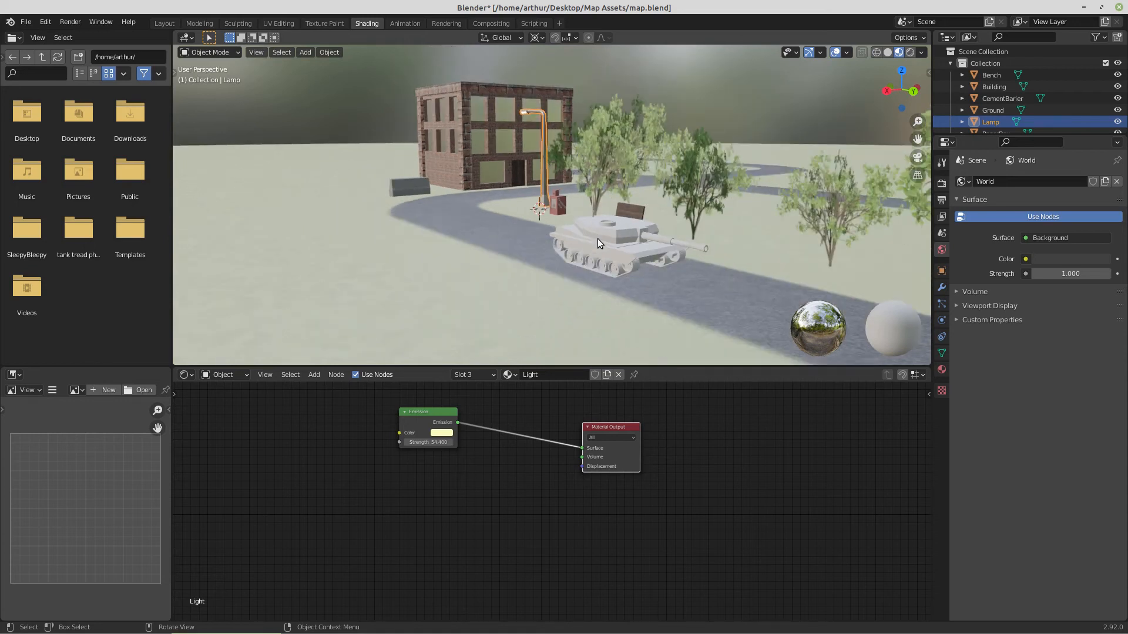
Show the scene in the Modeling workspace and examine the building, road, trees and tank from several angles.
{"action": "left_click", "coordinate": [200, 23]}
{"action": "scroll", "coordinate": [325, 253], "scroll_direction": "down", "scroll_amount": 4}
{"action": "middle_click_drag", "start_coordinate": [325, 253], "coordinate": [329, 275]}
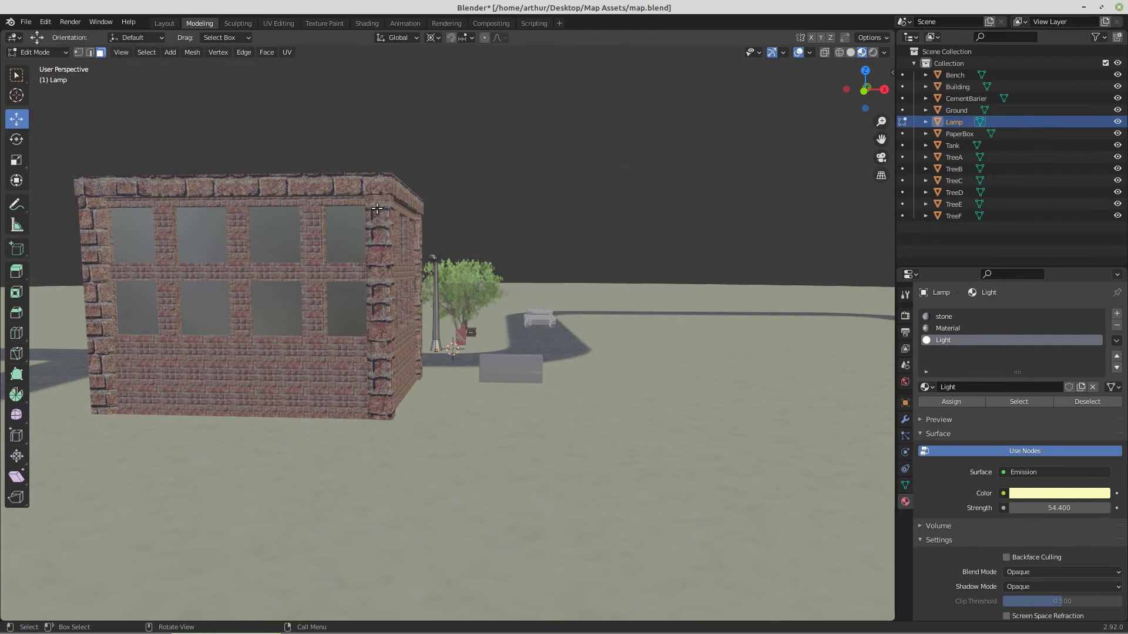
{"action": "middle_click_drag", "start_coordinate": [382, 384], "coordinate": [353, 388]}
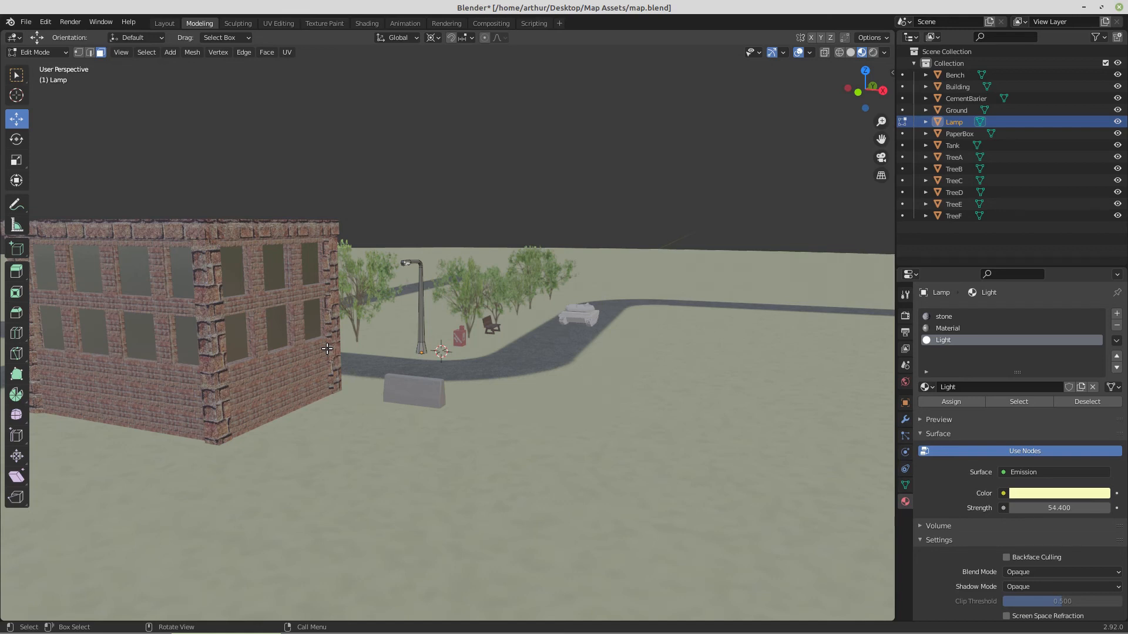
{"action": "middle_click_drag", "start_coordinate": [619, 346], "coordinate": [462, 351]}
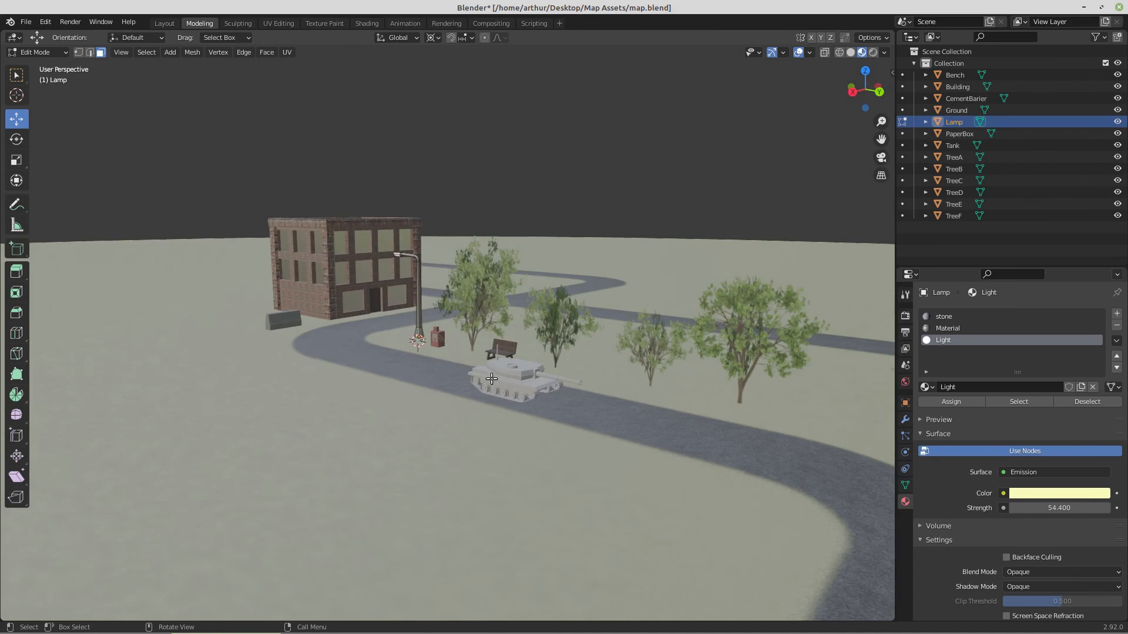
{"action": "scroll", "coordinate": [508, 381], "scroll_direction": "up", "scroll_amount": 3}
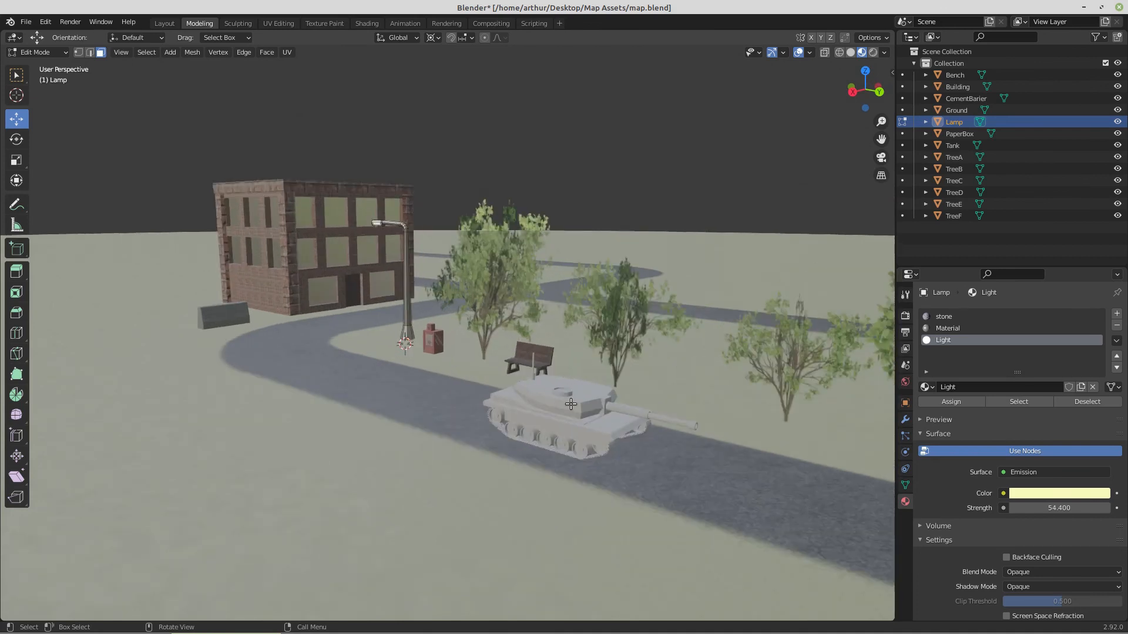
{"action": "middle_click_drag", "start_coordinate": [570, 404], "coordinate": [526, 402]}
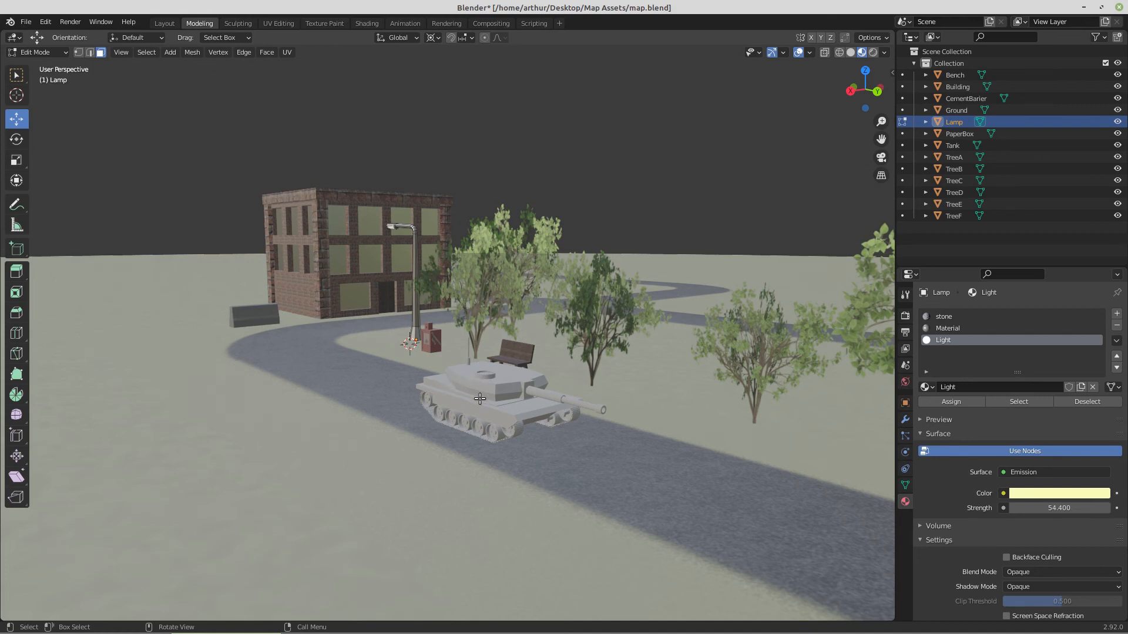
{"action": "scroll", "coordinate": [480, 399], "scroll_direction": "down", "scroll_amount": 2}
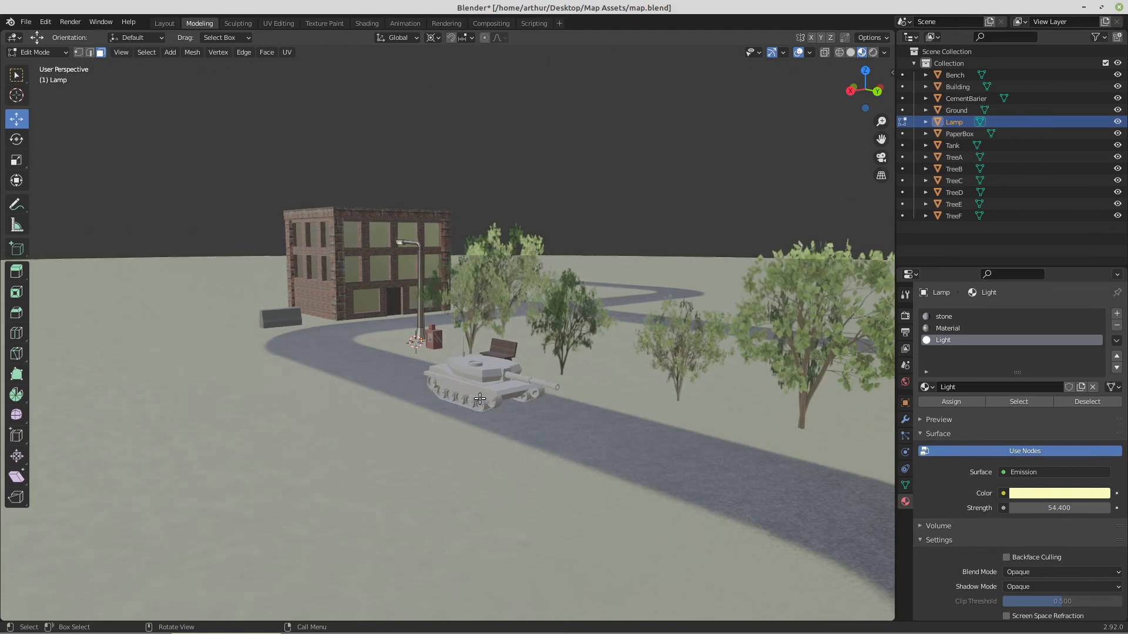
{"action": "scroll", "coordinate": [480, 399], "scroll_direction": "up", "scroll_amount": 5}
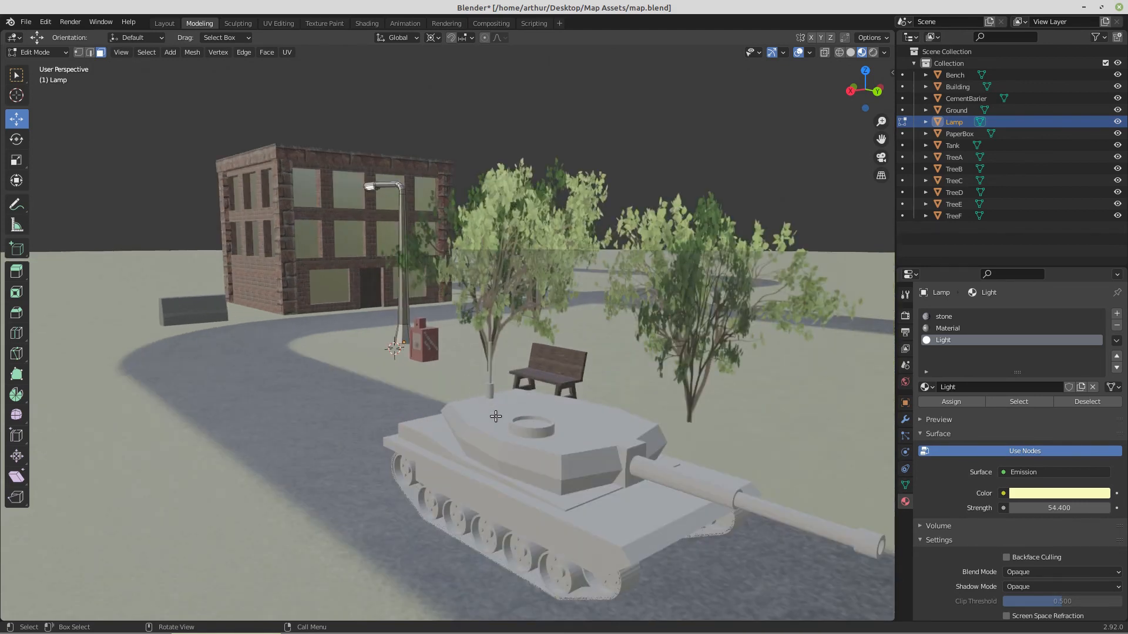
{"action": "scroll", "coordinate": [515, 438], "scroll_direction": "down", "scroll_amount": 2}
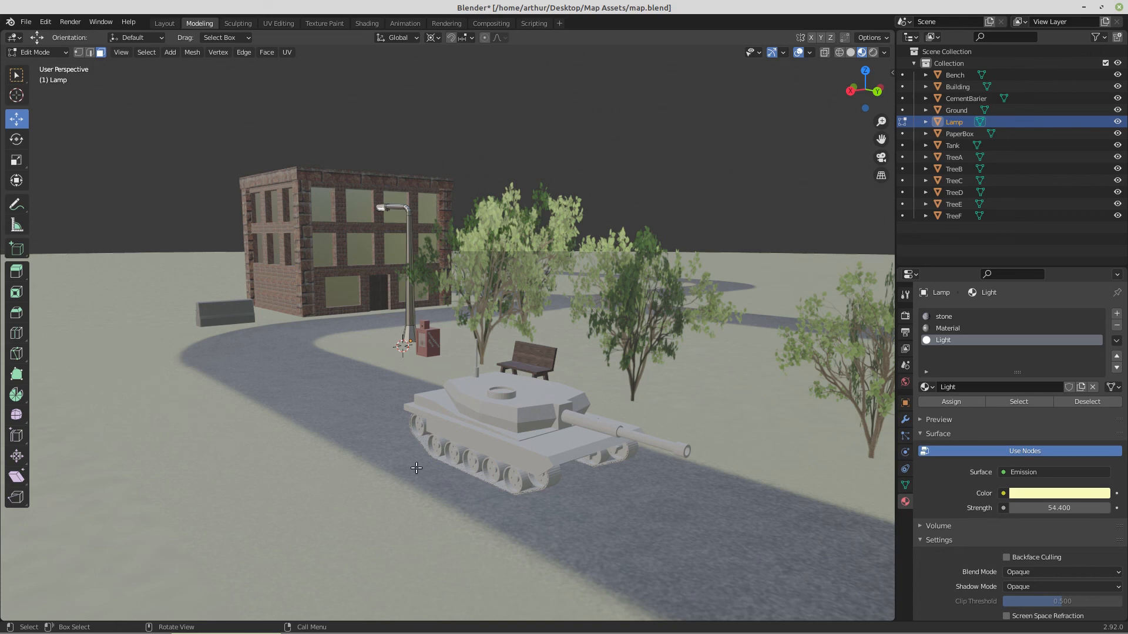
{"action": "mouse_move", "coordinate": [473, 457]}
{"action": "middle_mouse_down"}
{"action": "mouse_move", "coordinate": [529, 456]}
{"action": "mouse_move", "coordinate": [453, 457]}
{"action": "middle_mouse_up"}
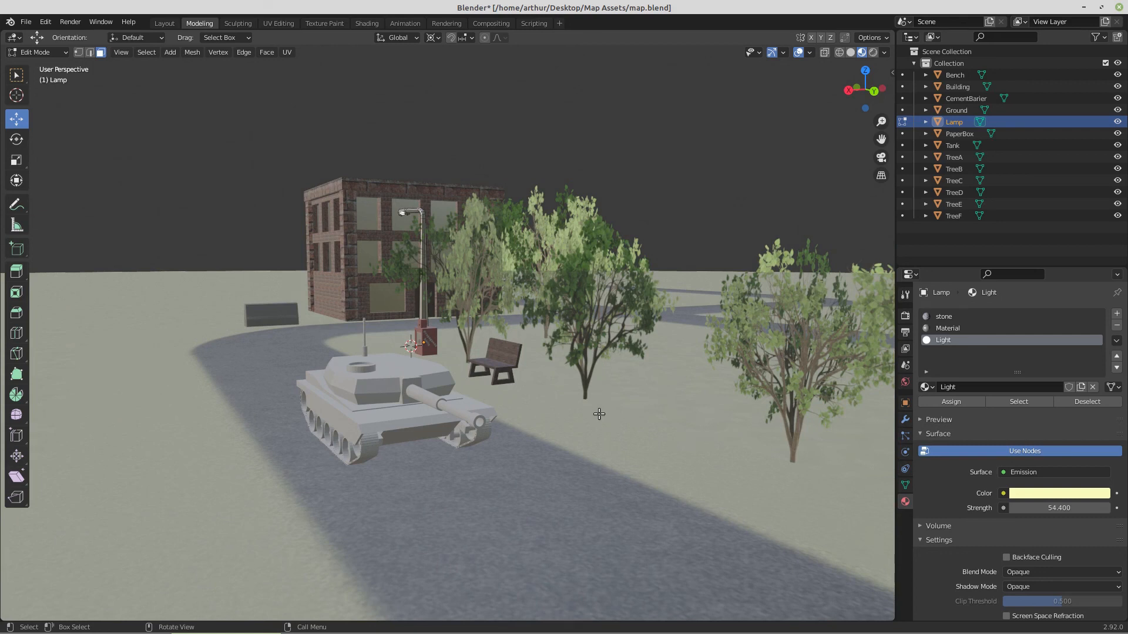
Examine the scene from near ground level and inspect the tank's hull, wheels and turret up close.
{"action": "middle_click_drag", "start_coordinate": [488, 325], "coordinate": [679, 320]}
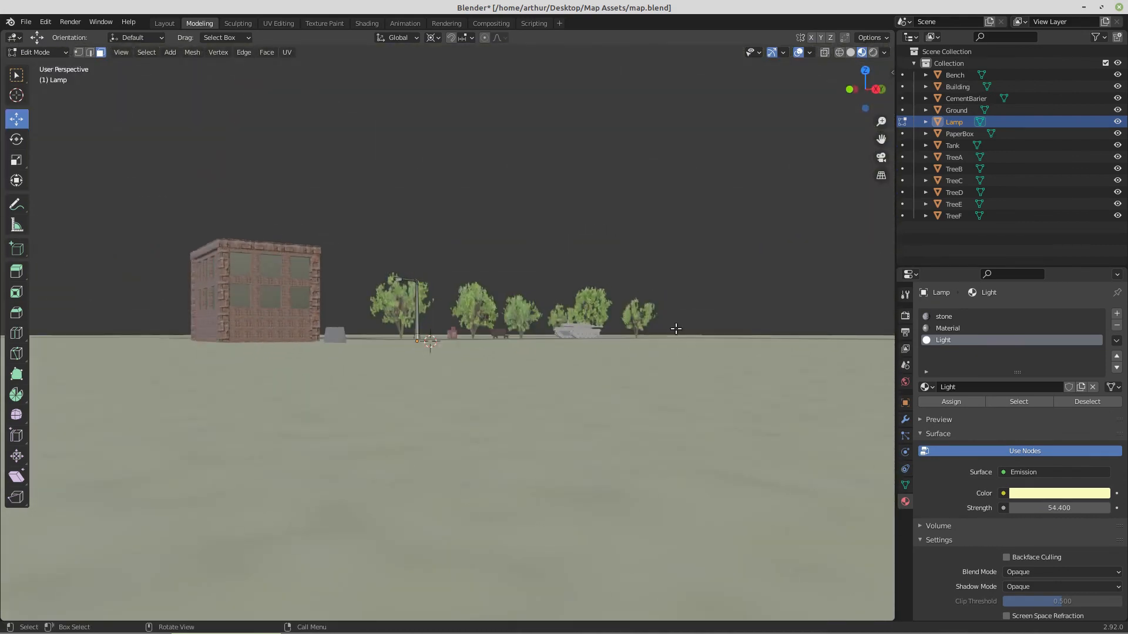
{"action": "scroll", "coordinate": [676, 322], "scroll_direction": "up", "scroll_amount": 4}
{"action": "middle_click_drag", "start_coordinate": [586, 385], "coordinate": [543, 391]}
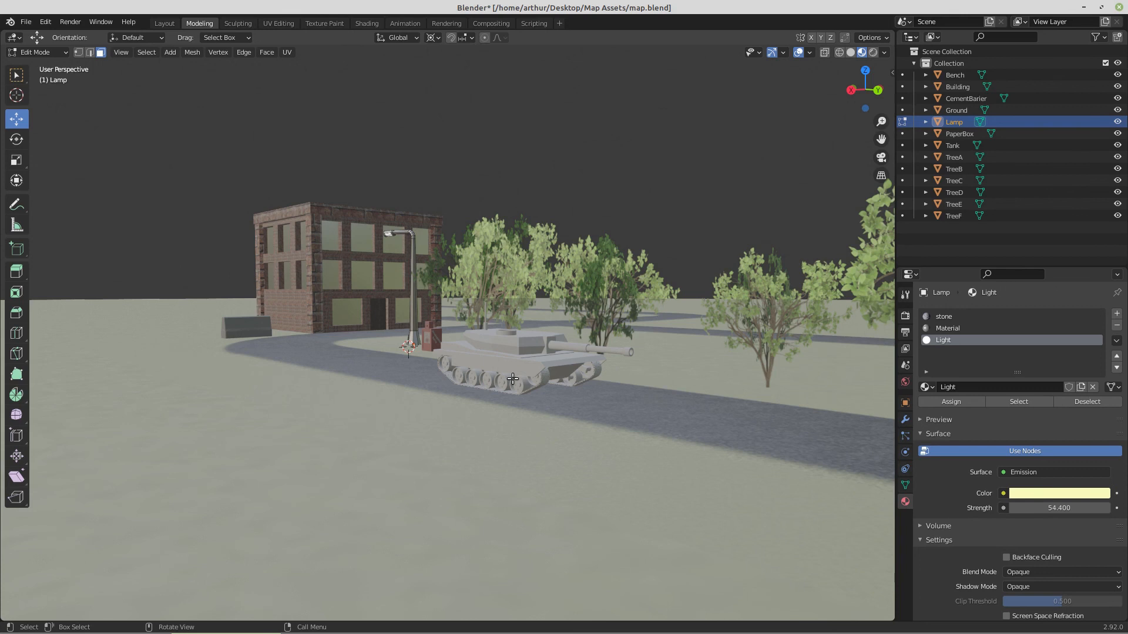
{"action": "scroll", "coordinate": [520, 365], "scroll_direction": "up", "scroll_amount": 6}
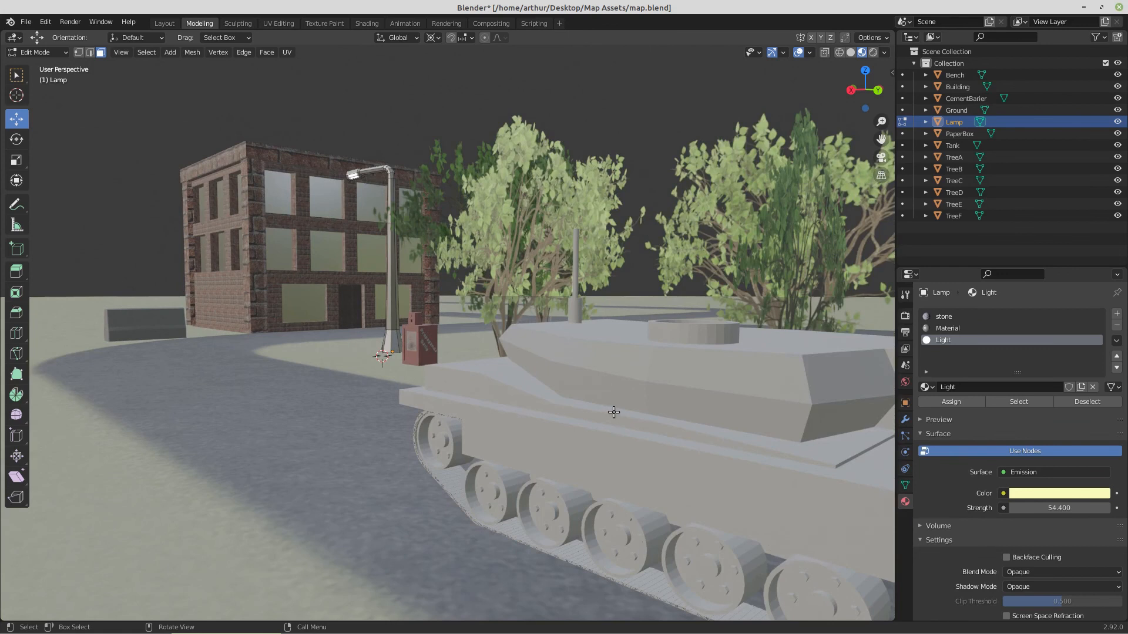
{"action": "scroll", "coordinate": [668, 499], "scroll_direction": "down", "scroll_amount": 5}
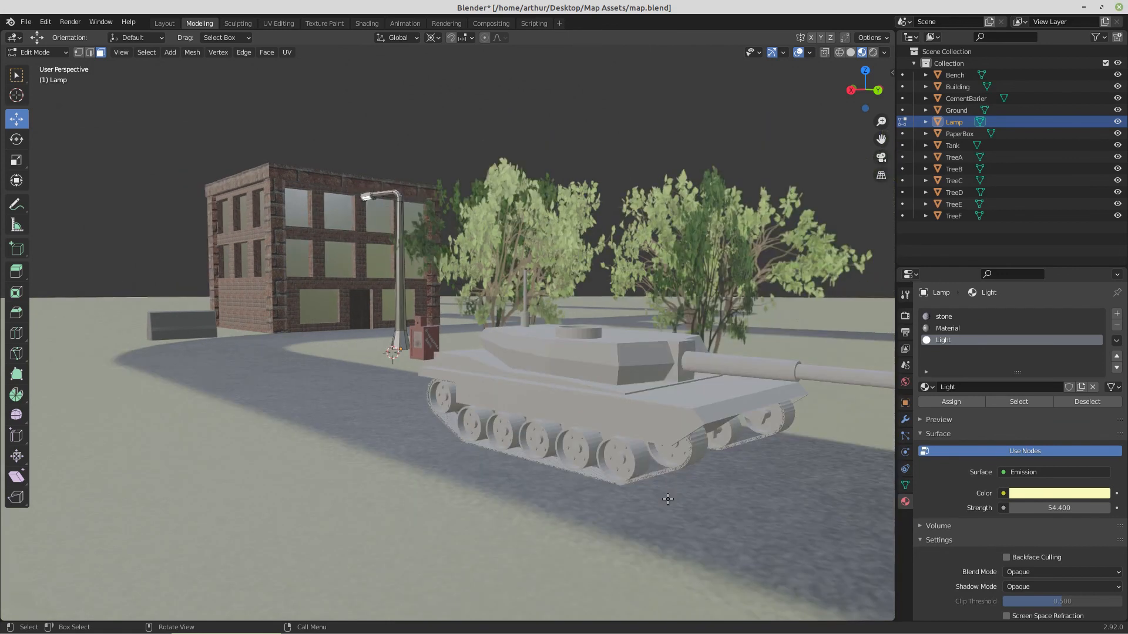
{"action": "middle_click_drag", "start_coordinate": [668, 431], "coordinate": [654, 429]}
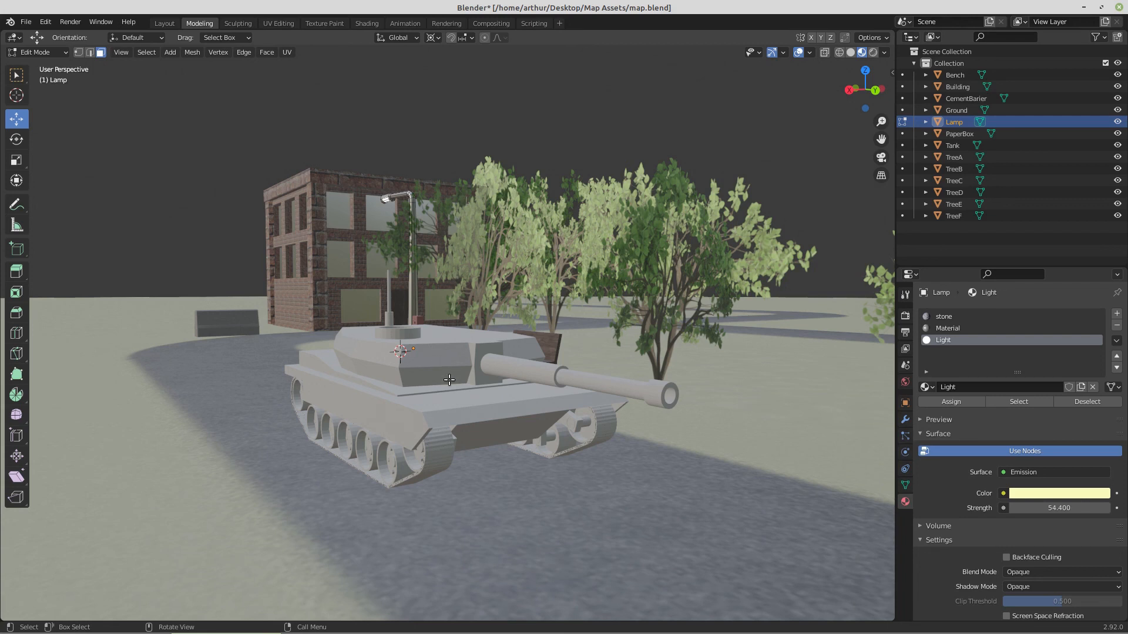
{"action": "scroll", "coordinate": [449, 380], "scroll_direction": "down", "scroll_amount": 3}
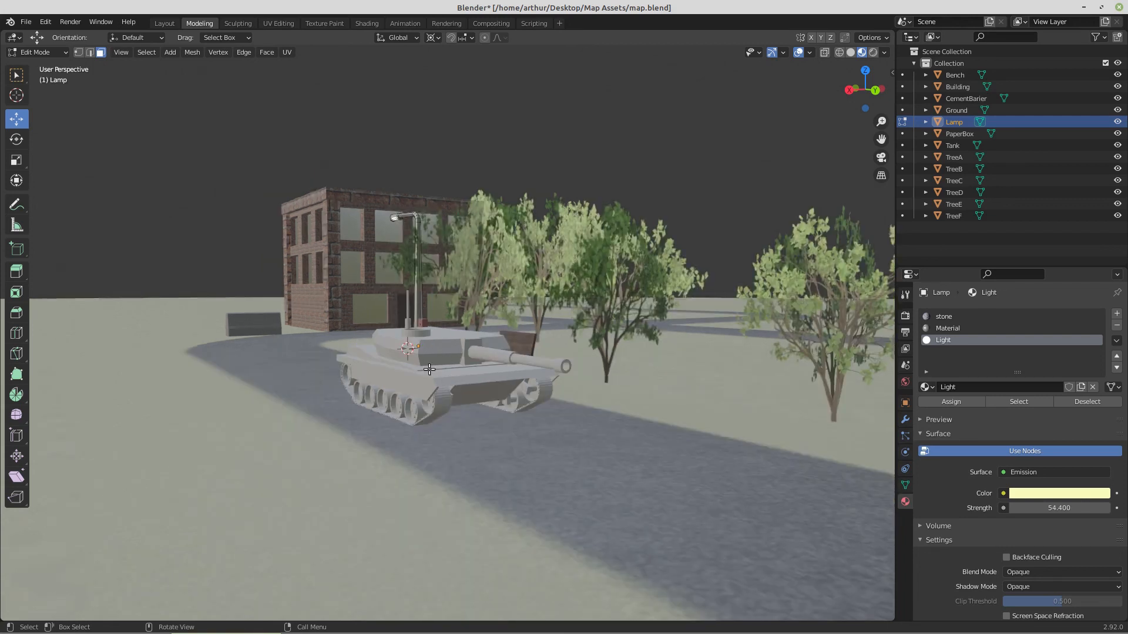